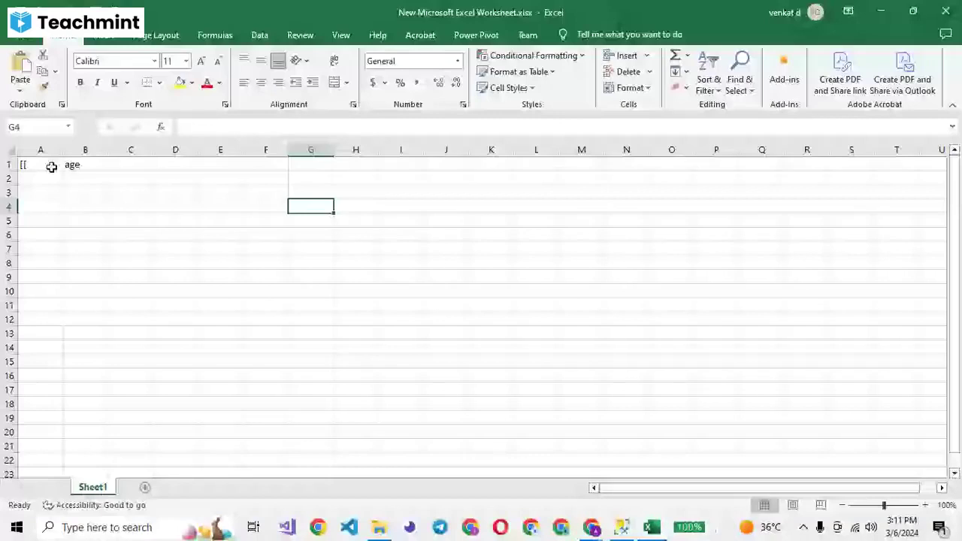
- Enter the headings Name in A1 and Internship in B1
mouse_move(51, 167)
left_mouse_down()
mouse_move(197, 196)
mouse_move(294, 285)
mouse_move(318, 333)
left_mouse_up()
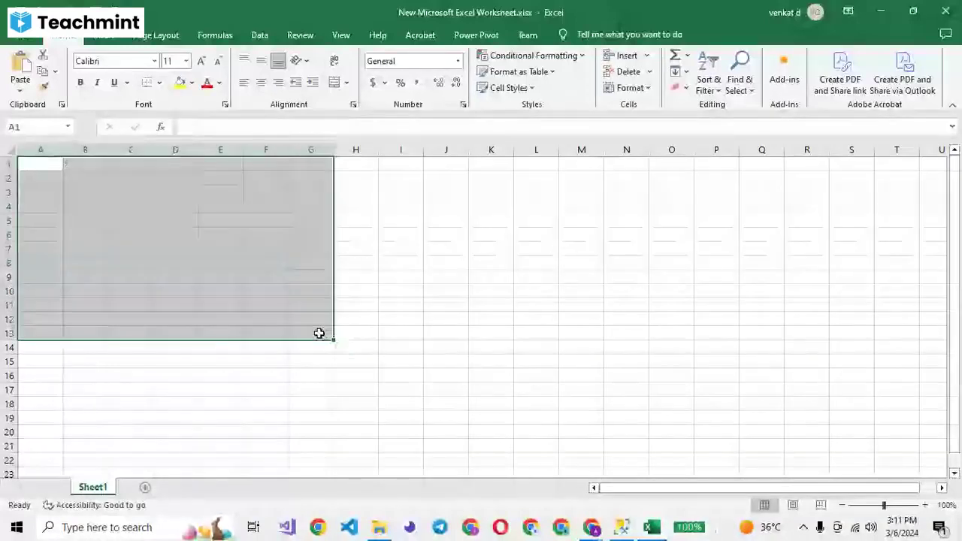
left_click(356, 221)
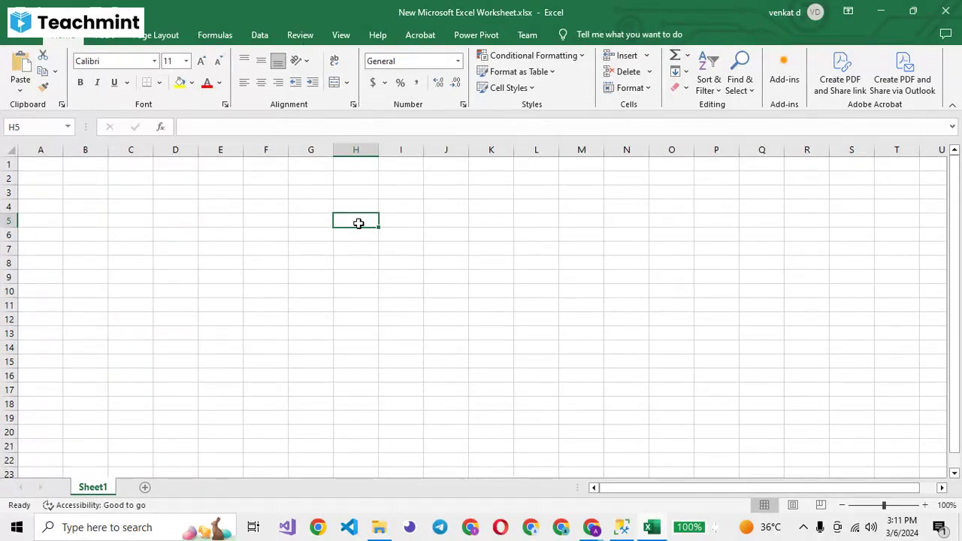
left_click(54, 165)
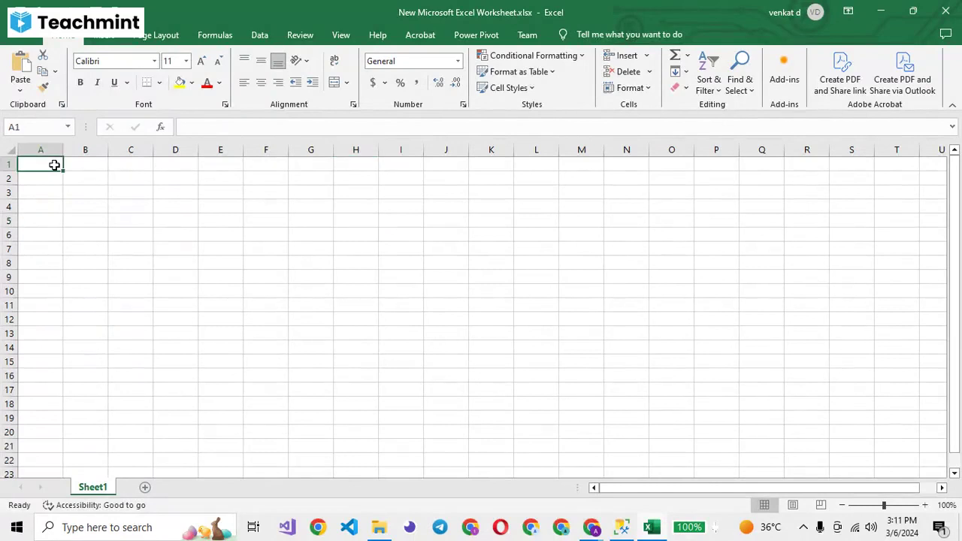
type("Name")
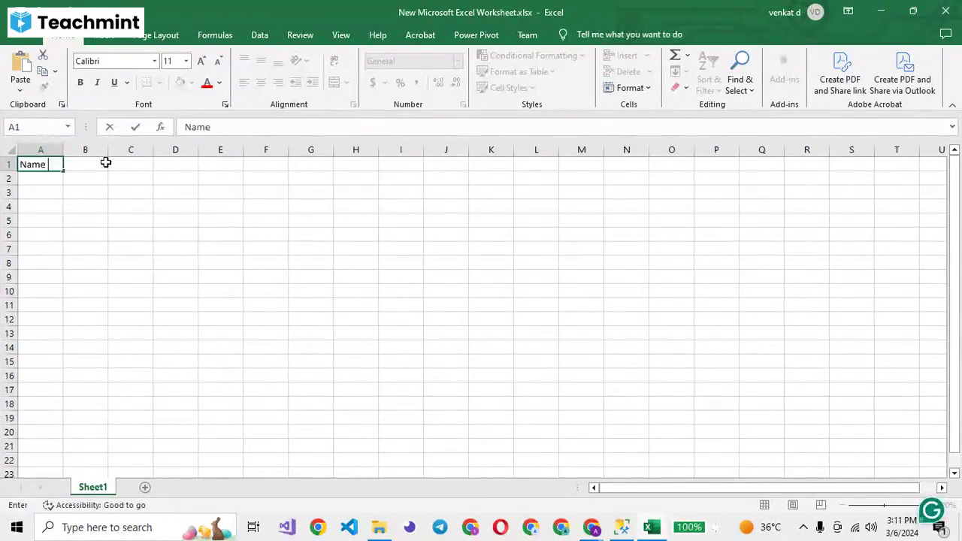
left_click(106, 163)
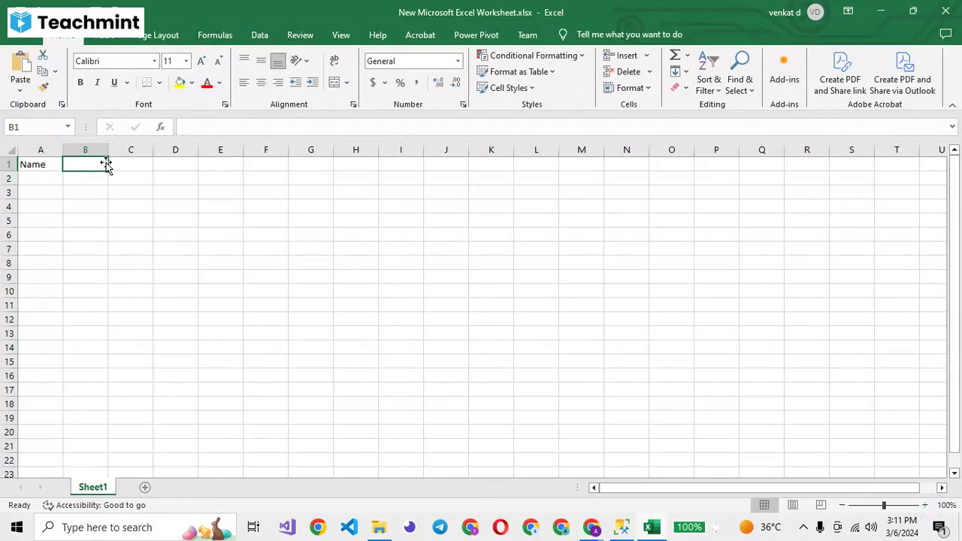
type("Internship")
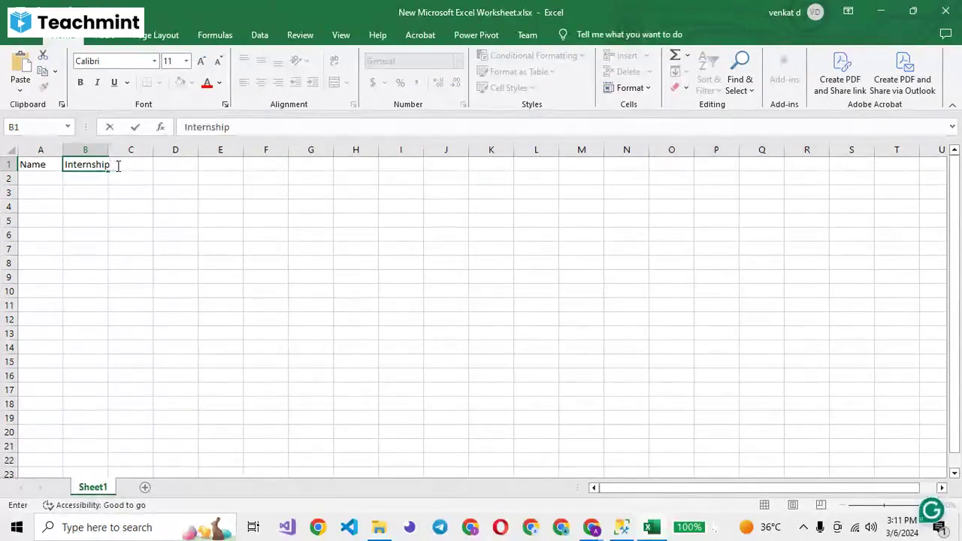
left_click(118, 166)
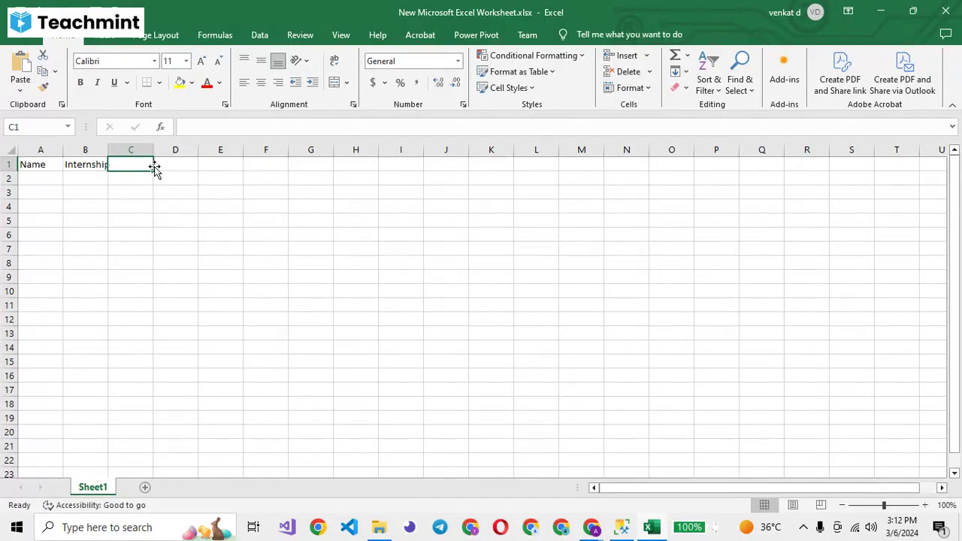
- Add Class in C1 and Mentor in D1, and drop the Company heading so E1 stays blank
type("Class")
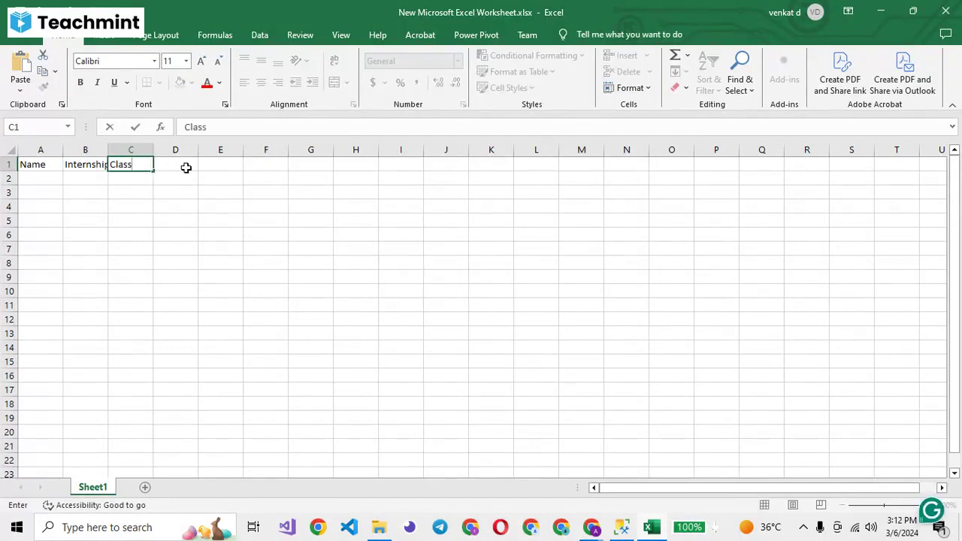
left_click(188, 167)
type("Me")
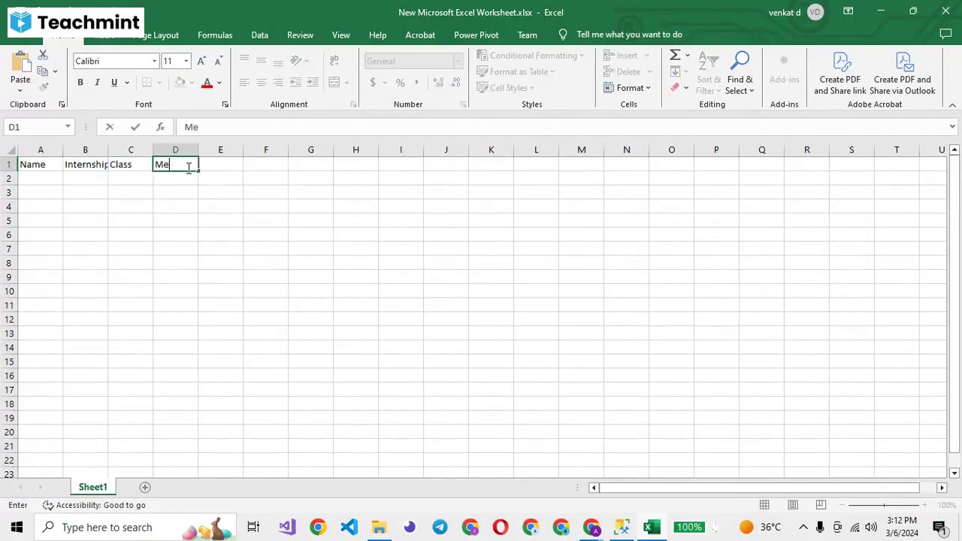
type("ntor")
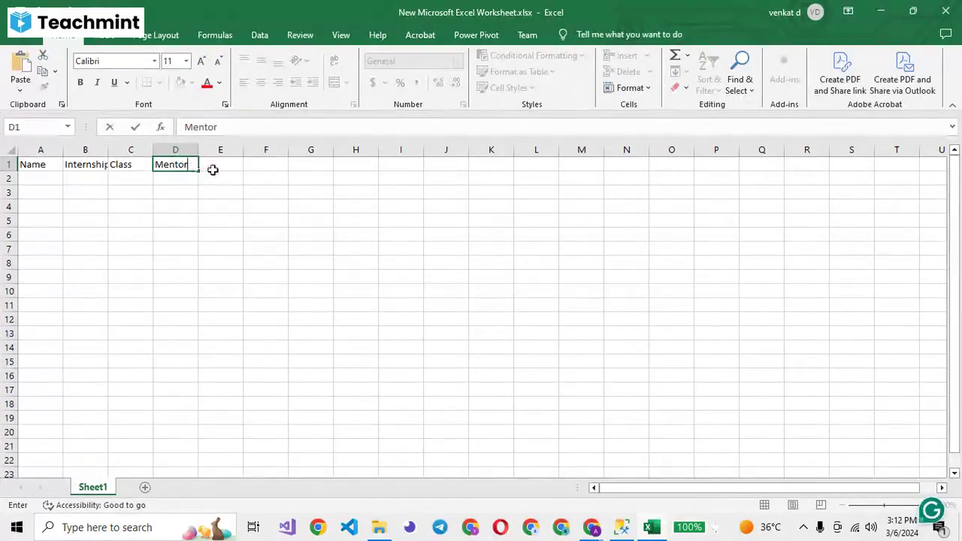
left_click(213, 170)
type("Co")
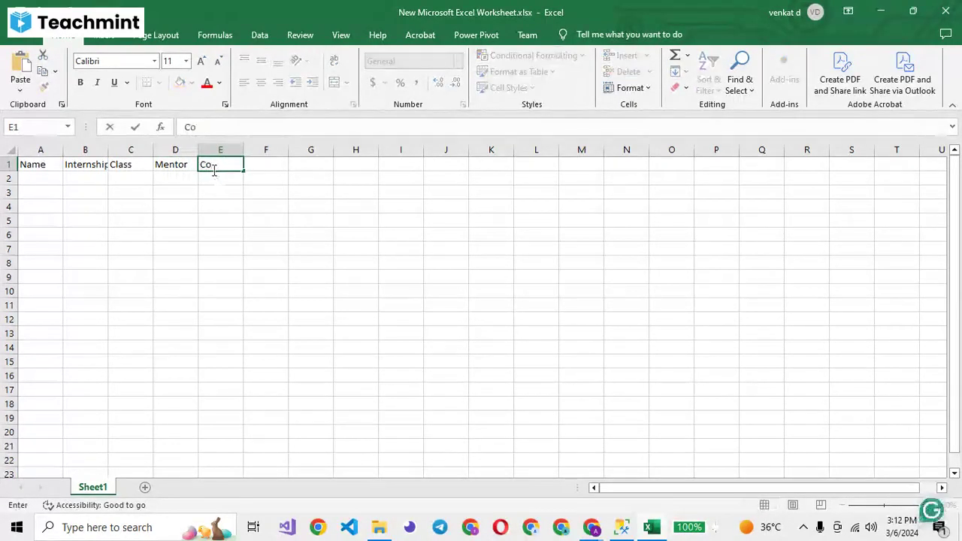
type("mapny")
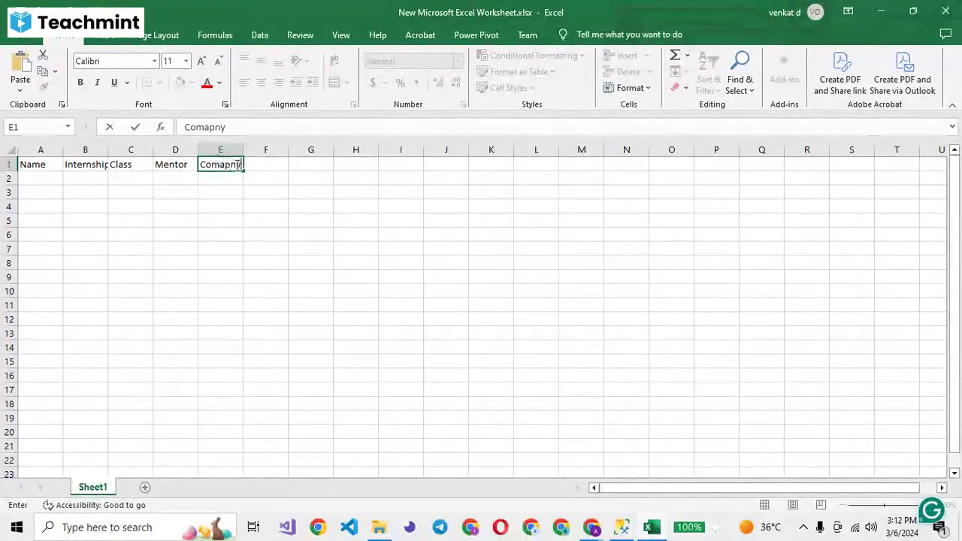
key("BackSpace")
key("BackSpace")
key("BackSpace")
key("BackSpace")
type("pa")
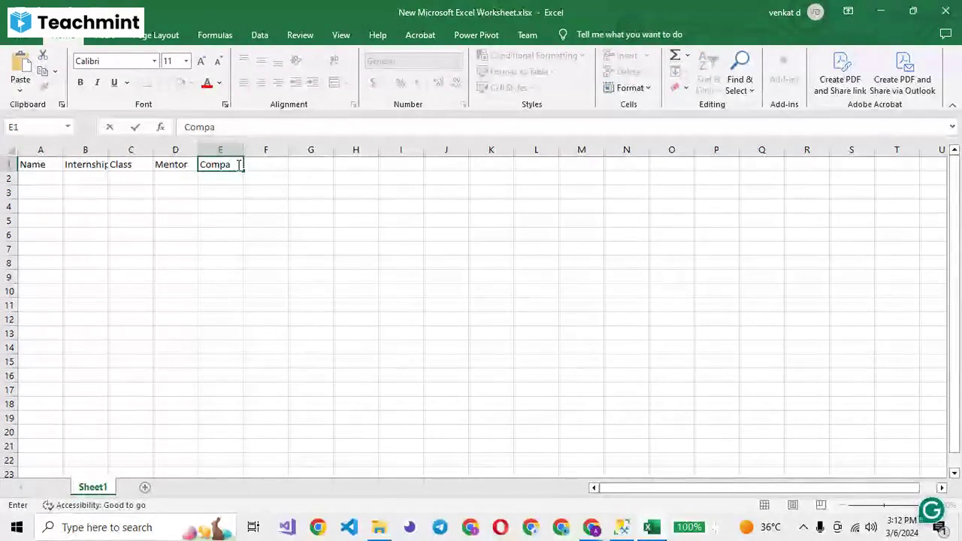
type("ny")
key("BackSpace")
key("BackSpace")
key("BackSpace")
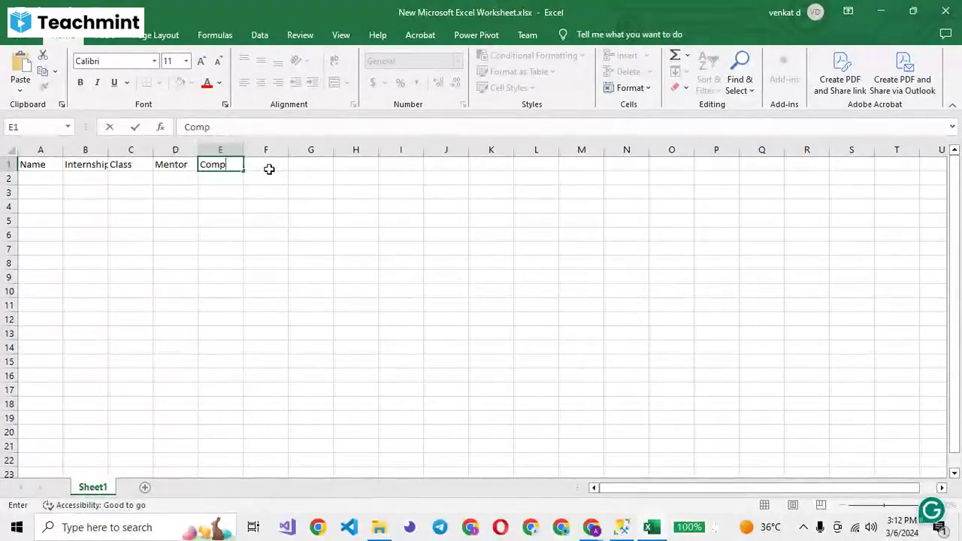
key("BackSpace")
key("BackSpace")
key("BackSpace")
key("BackSpace")
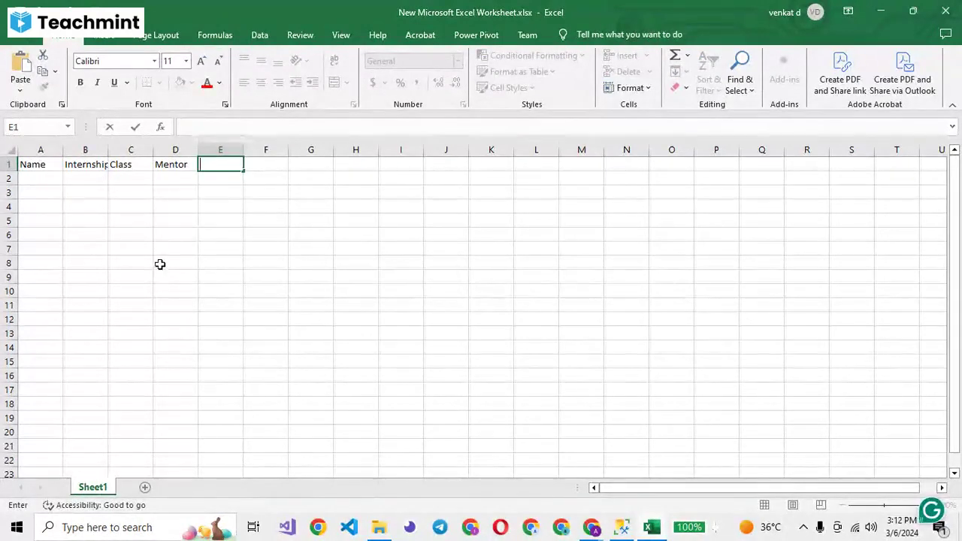
left_click(160, 264)
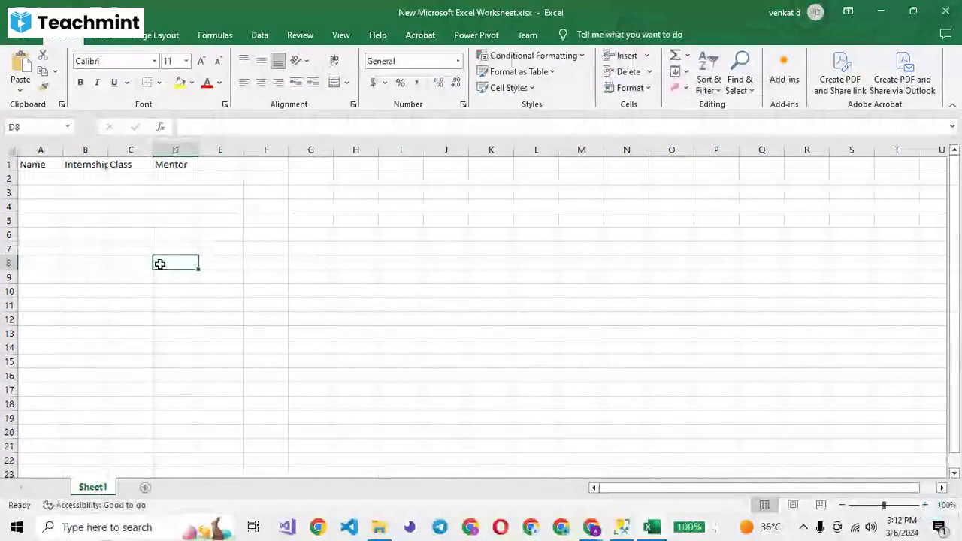
- Autofit column B to the 'Internship' heading, then select the headings A1:D1
double_click(108, 149)
left_click(221, 165)
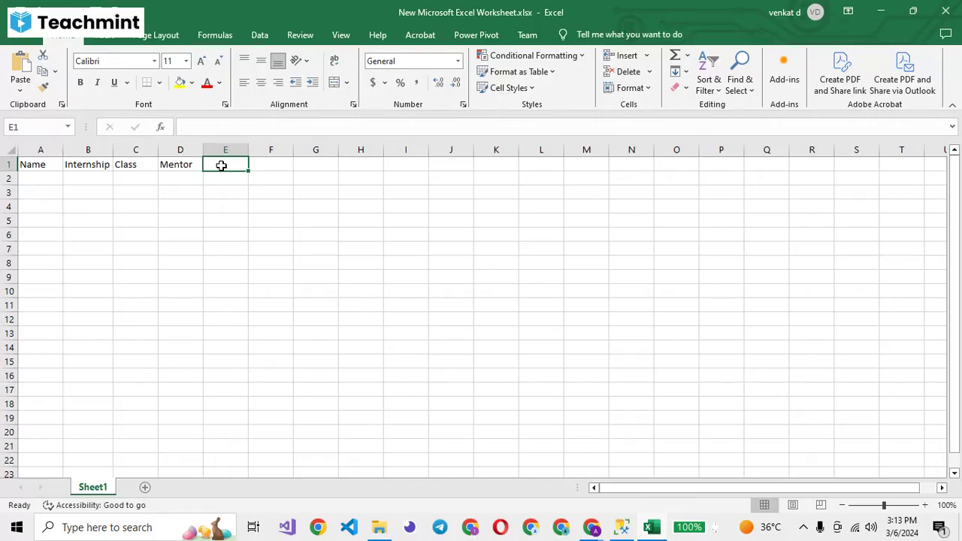
left_click_drag(30, 164, 191, 165)
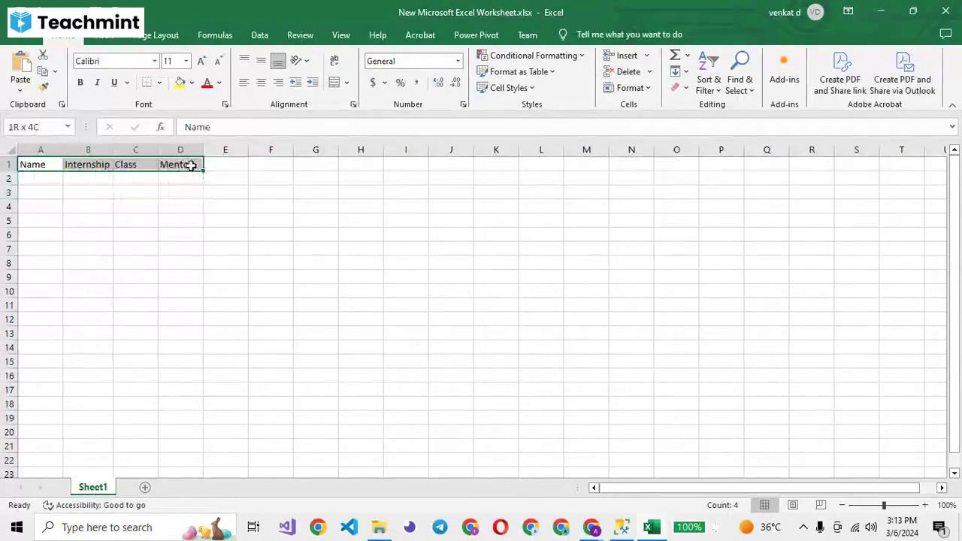
- Open the data form on the heading row and add a record with Internship sql and Class 12
key("ctrl+shift+l")
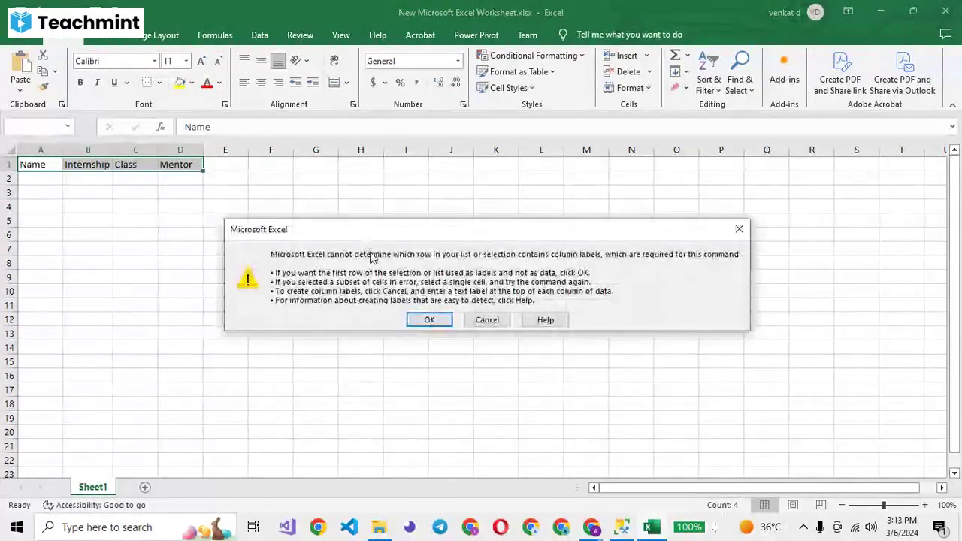
left_click(429, 320)
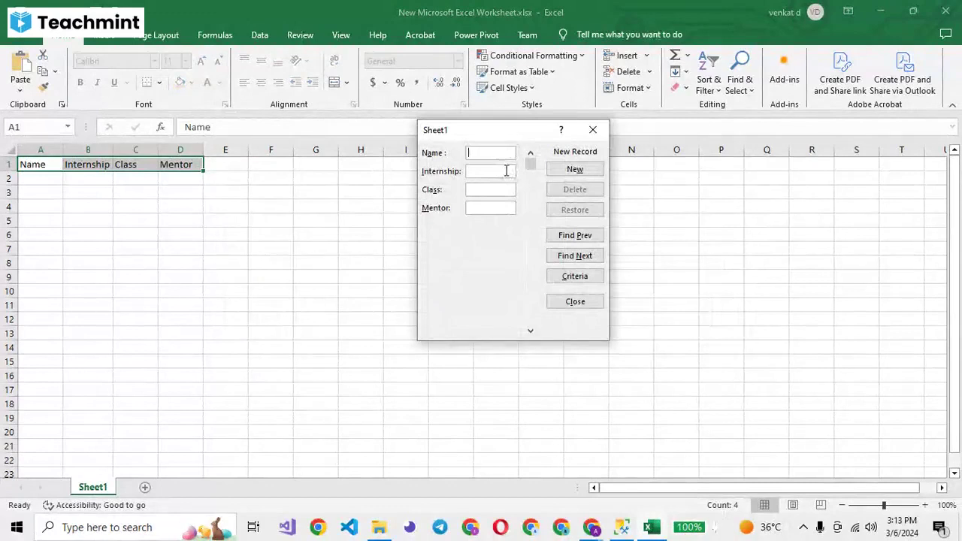
type("venk")
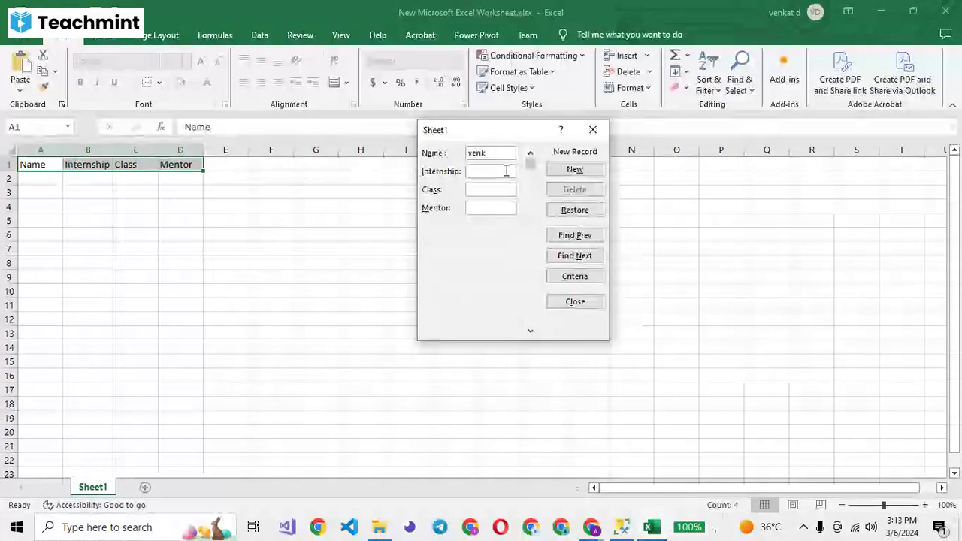
type("at")
key("Tab")
type("s")
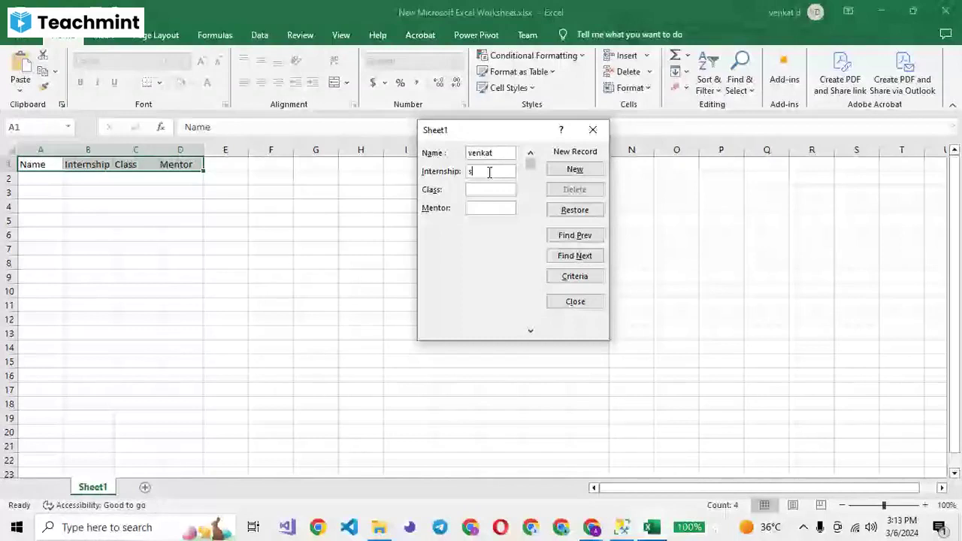
type("ql")
key("Tab")
type("12")
key("Tab")
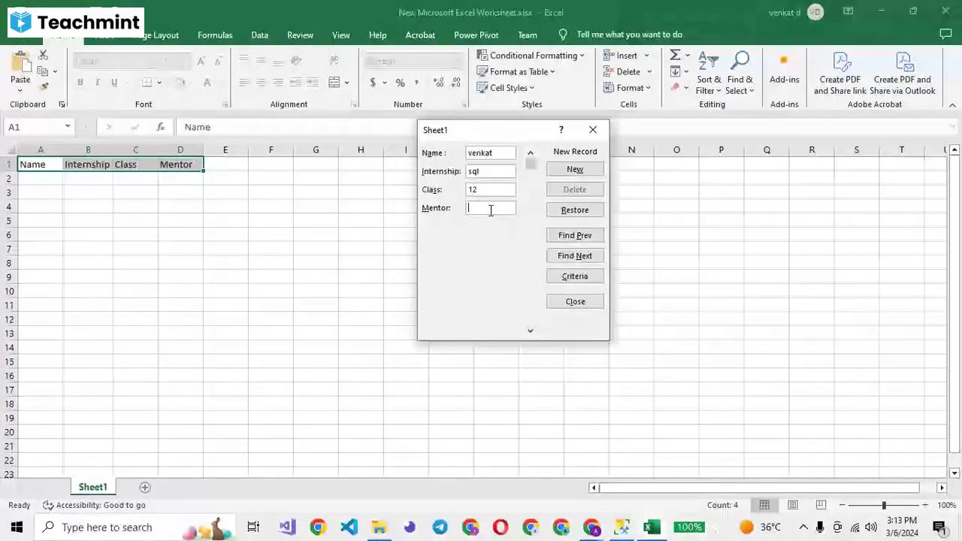
type("venkat")
left_click(574, 169)
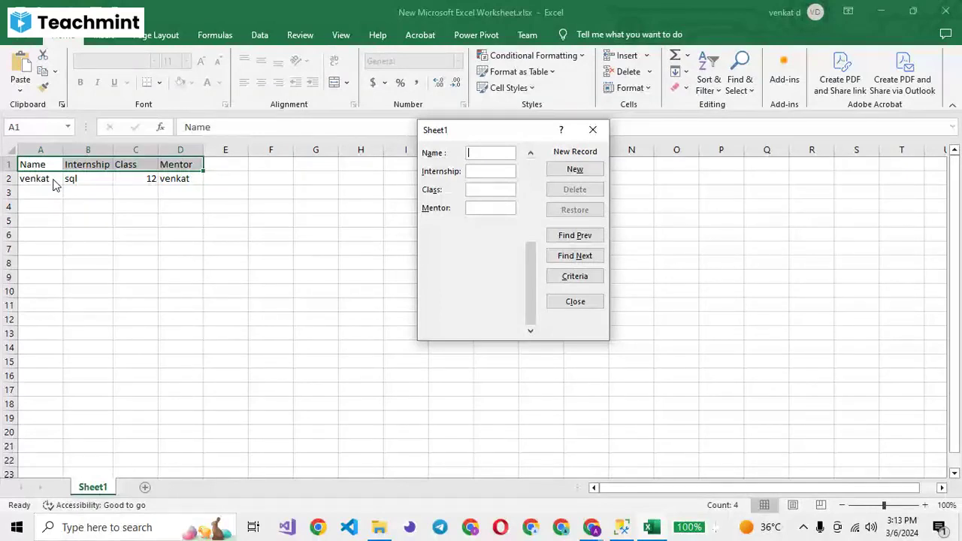
- Add a second student with Internship Excel, Class Bsc and the same mentor
type("sai")
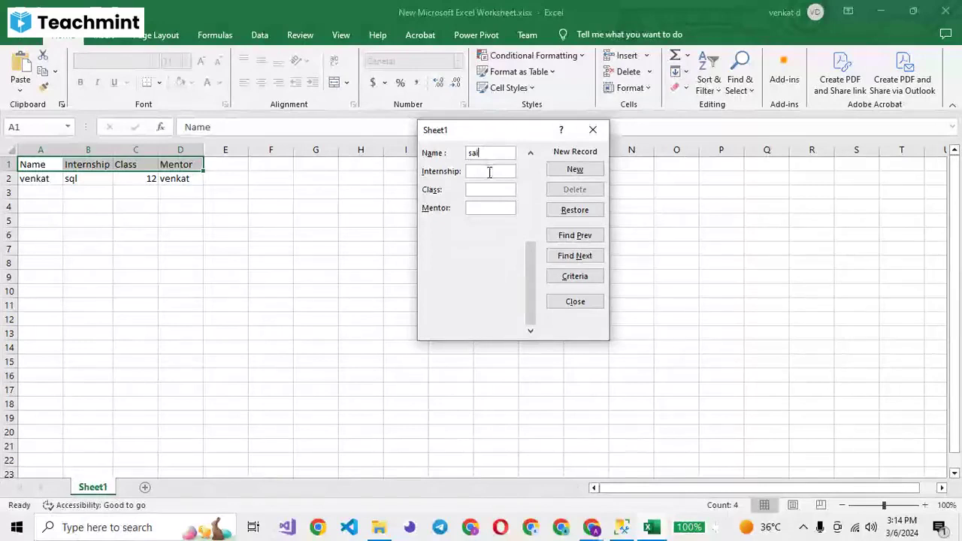
left_click(489, 172)
type("Excel")
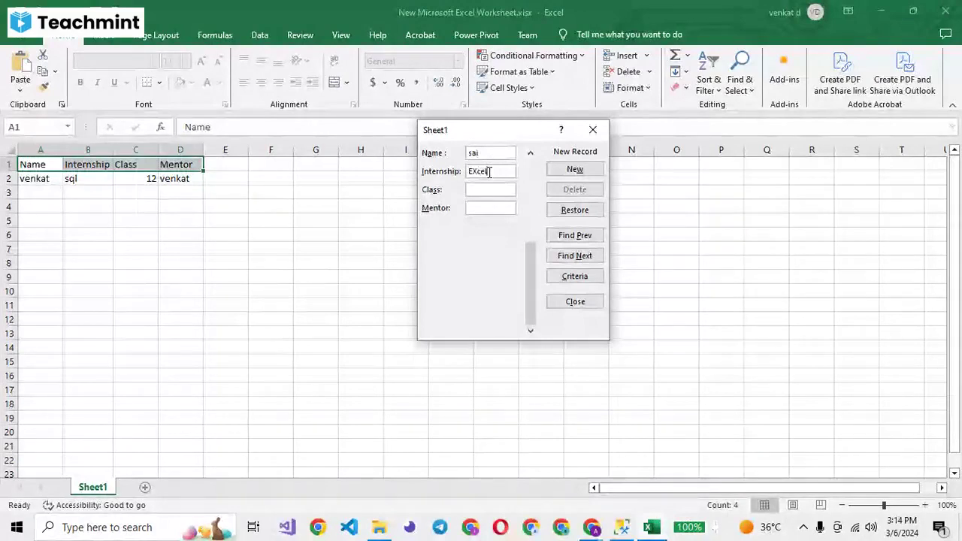
key("Tab")
type("15")
left_click(491, 207)
left_click(487, 188)
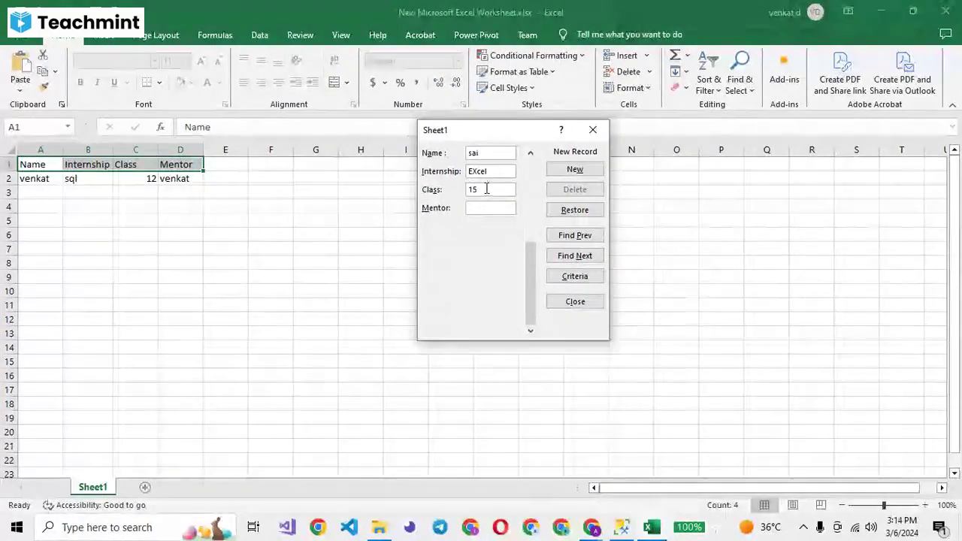
key("BackSpace")
key("BackSpace")
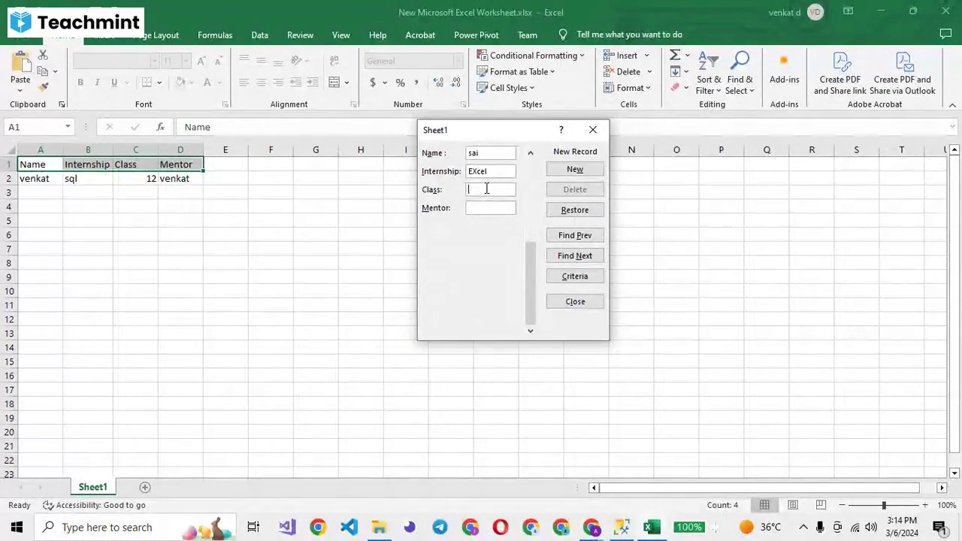
type("Bsc")
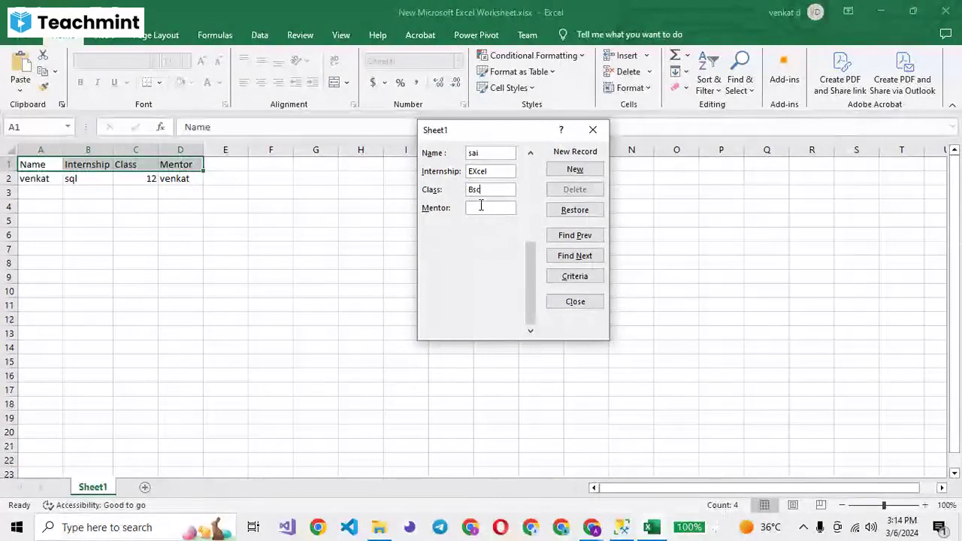
left_click(481, 207)
type("venkat")
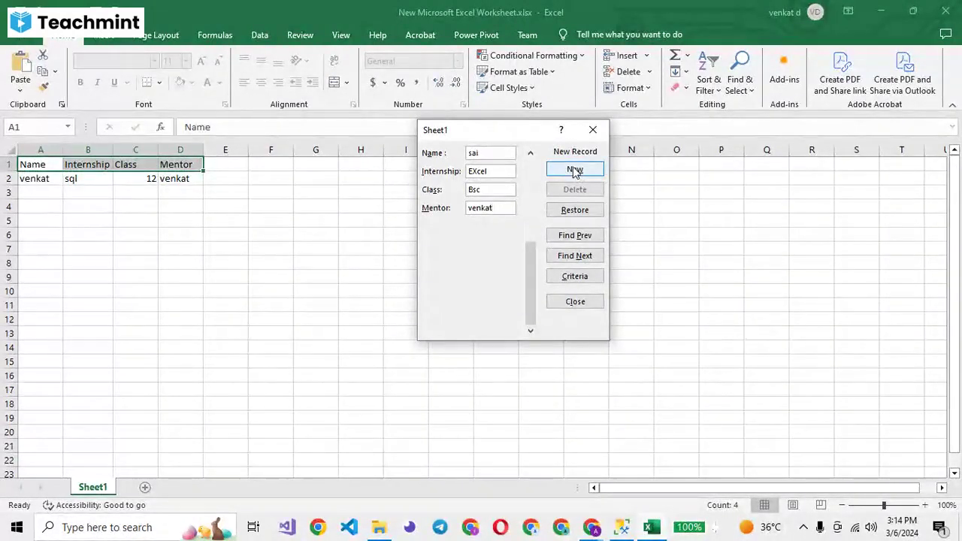
left_click(575, 171)
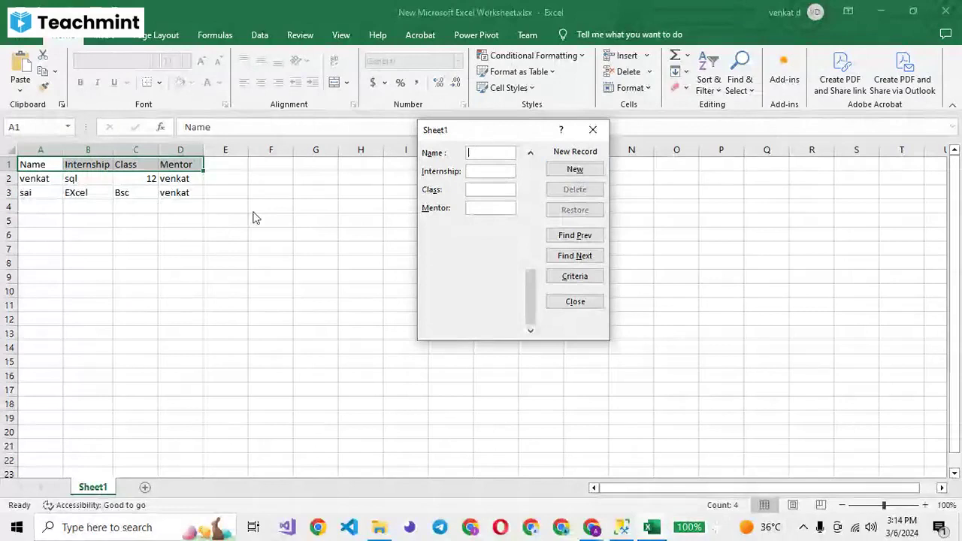
left_click(41, 207)
type("chinna")
- Type Python into B4 and Bcom into C4, then start the mentor's name in D4
left_click(83, 209)
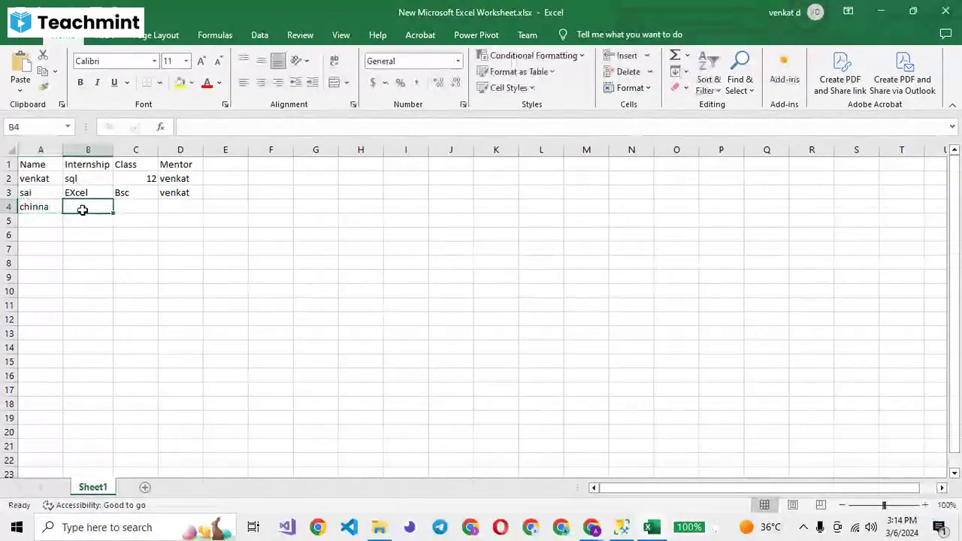
type("Pyt")
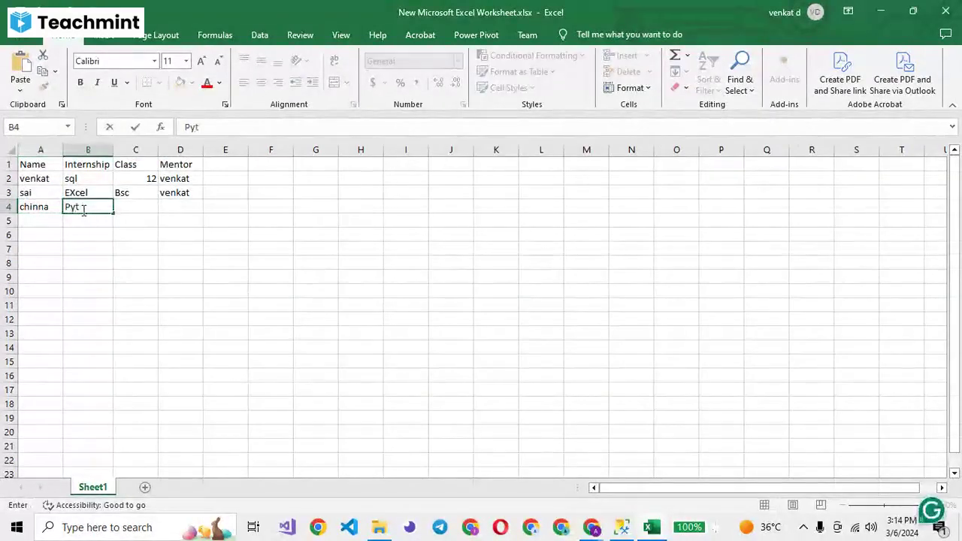
type("hon")
left_click(112, 210)
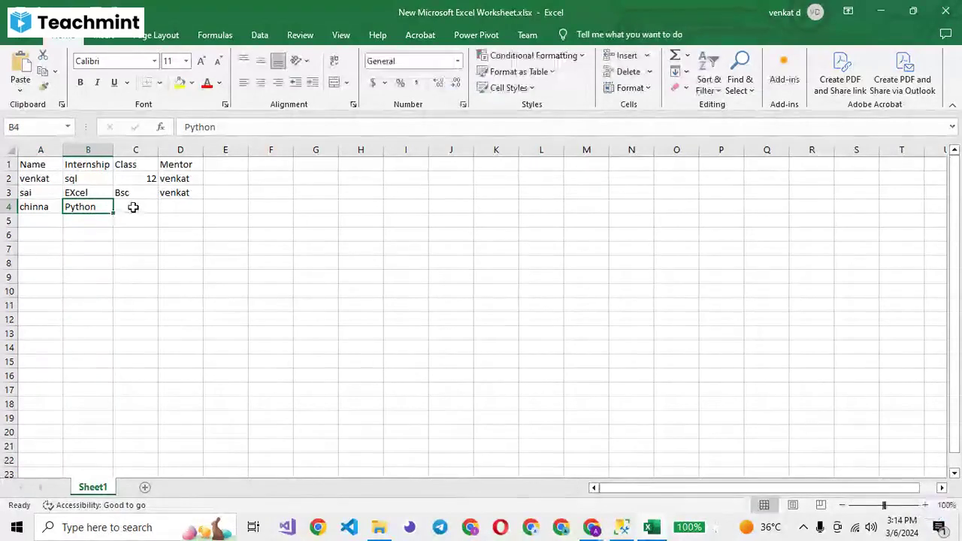
left_click(133, 207)
type("Bcom")
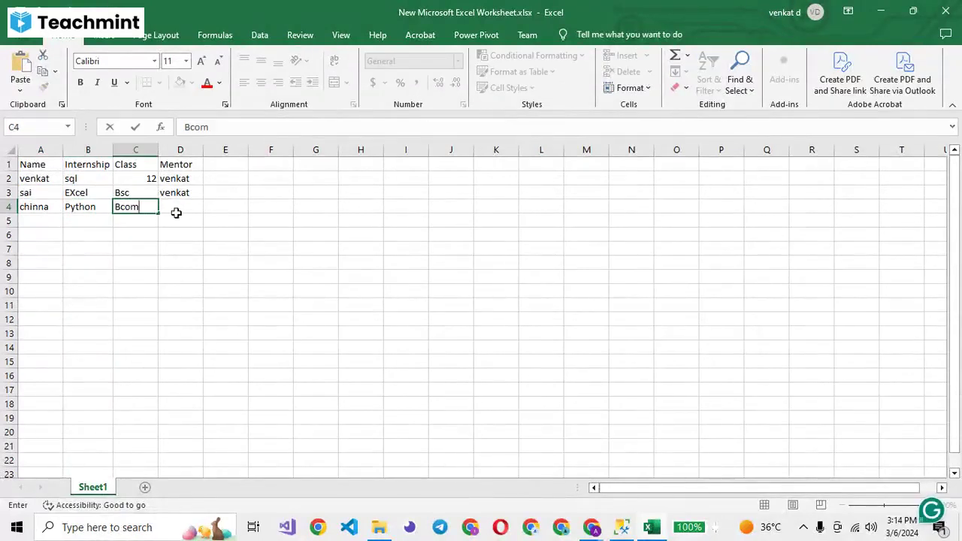
left_click(176, 211)
type("v")
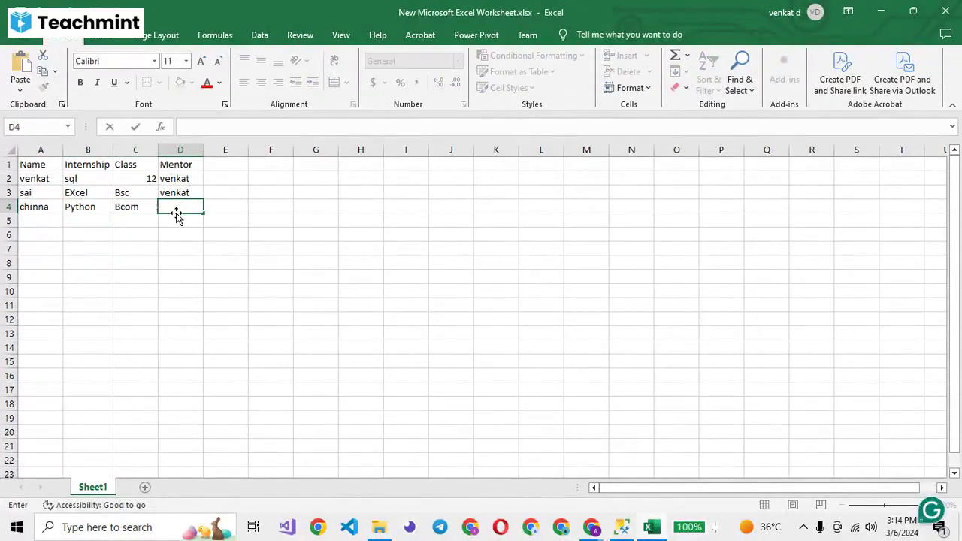
type("enkat")
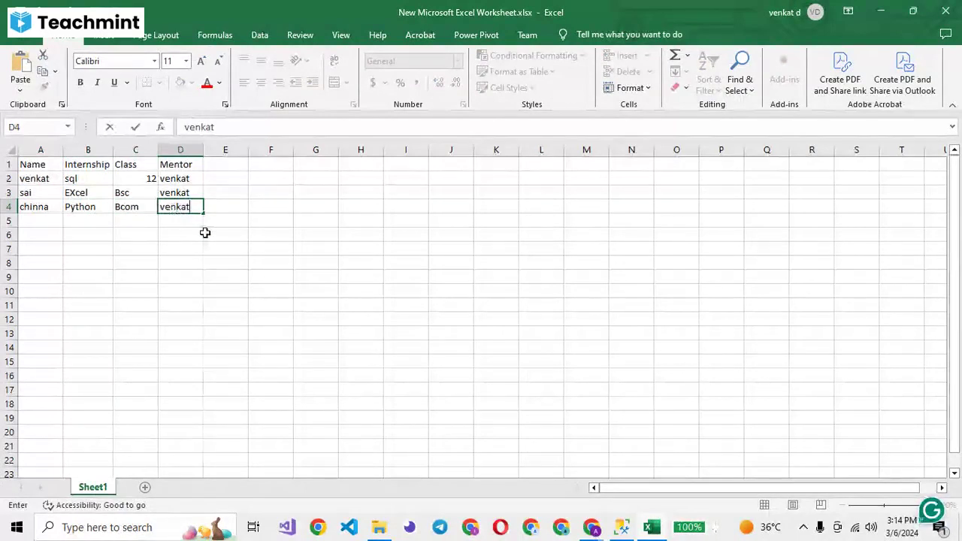
- Finish the D4 entry, then select A2:D5 and delete the student rows
left_click(205, 233)
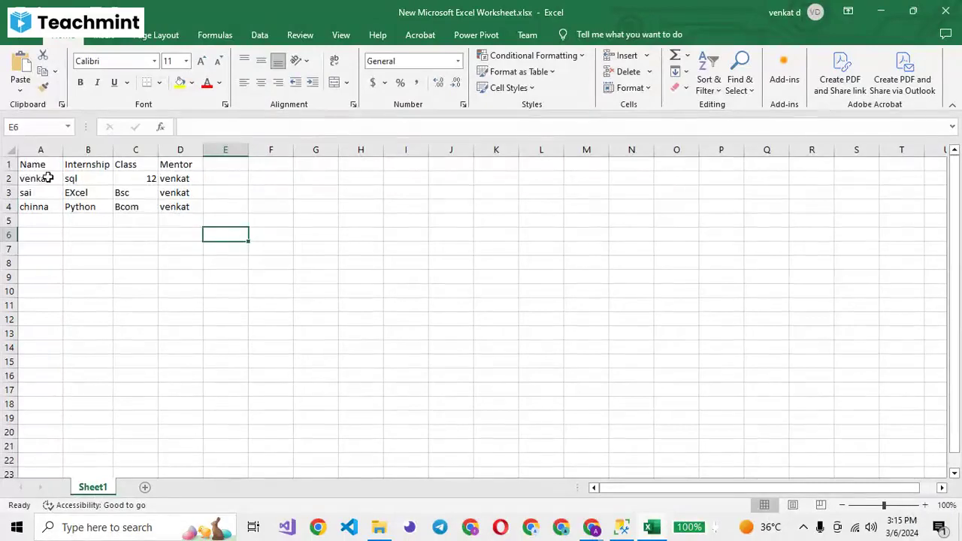
left_click_drag(27, 179, 175, 218)
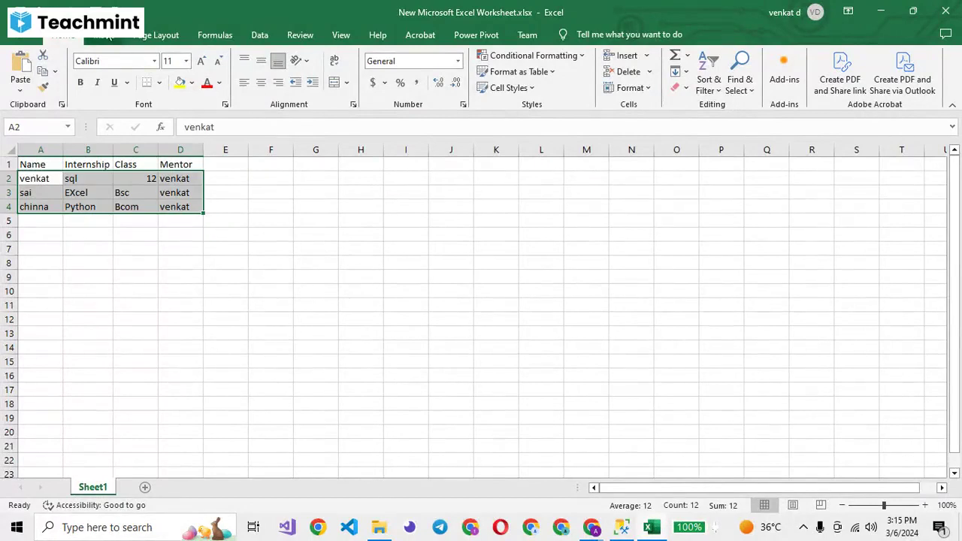
left_click(163, 219)
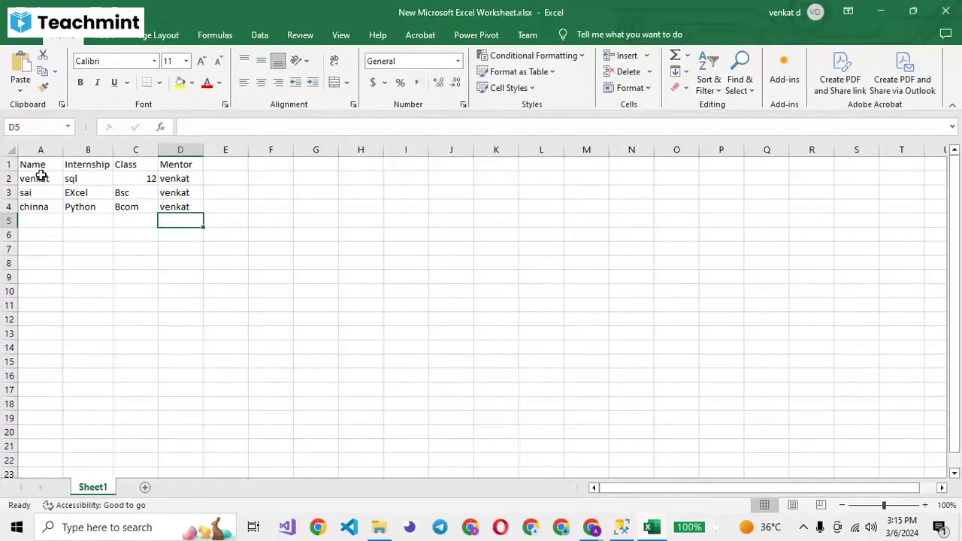
left_click_drag(40, 175, 183, 217)
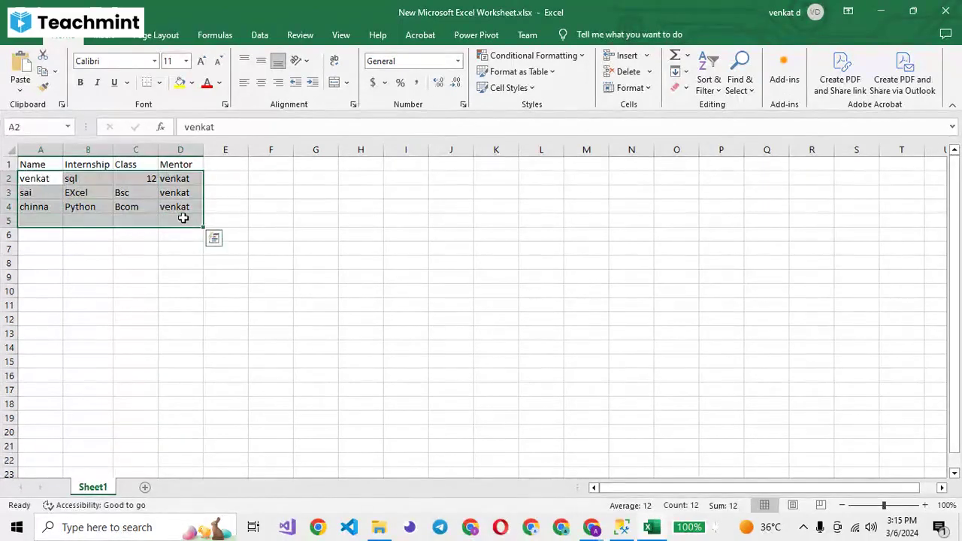
key("Delete")
left_click(325, 211)
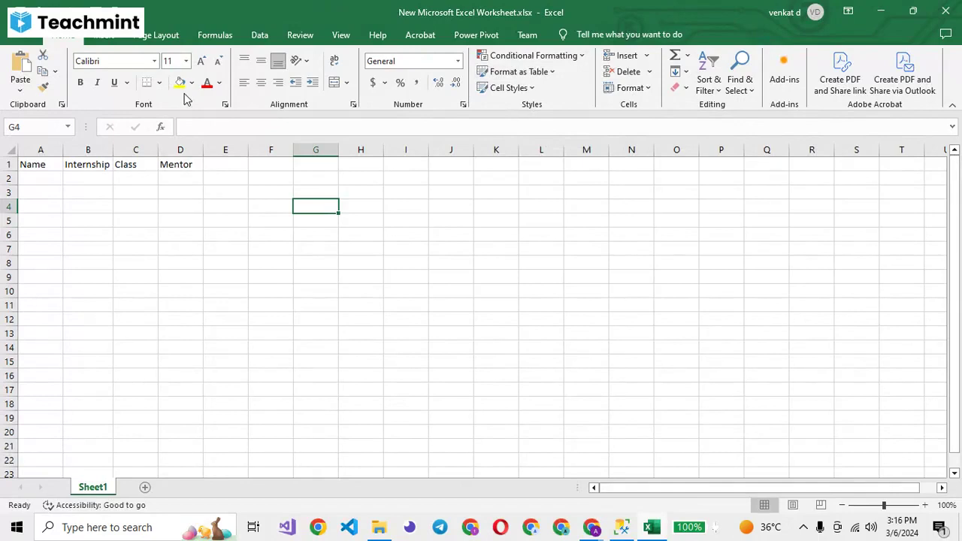
- Cycle through the Insert, Page Layout, Formulas, Data, Review and View ribbon tabs
left_click(105, 35)
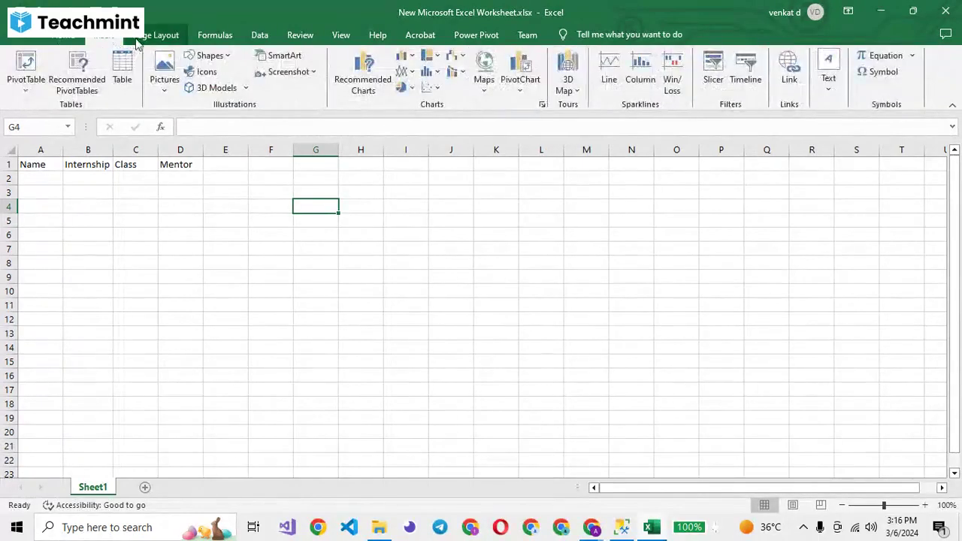
left_click(136, 37)
left_click(210, 36)
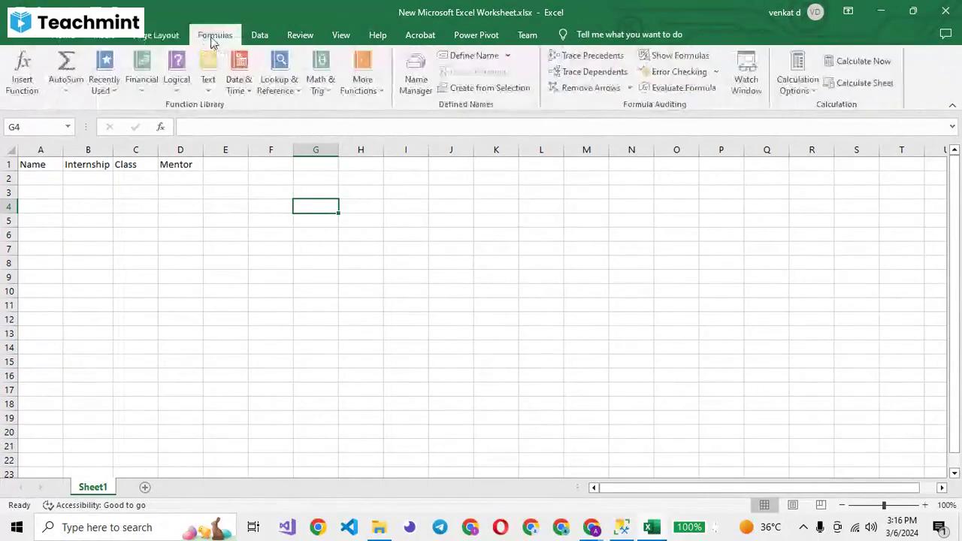
left_click(263, 36)
left_click(297, 37)
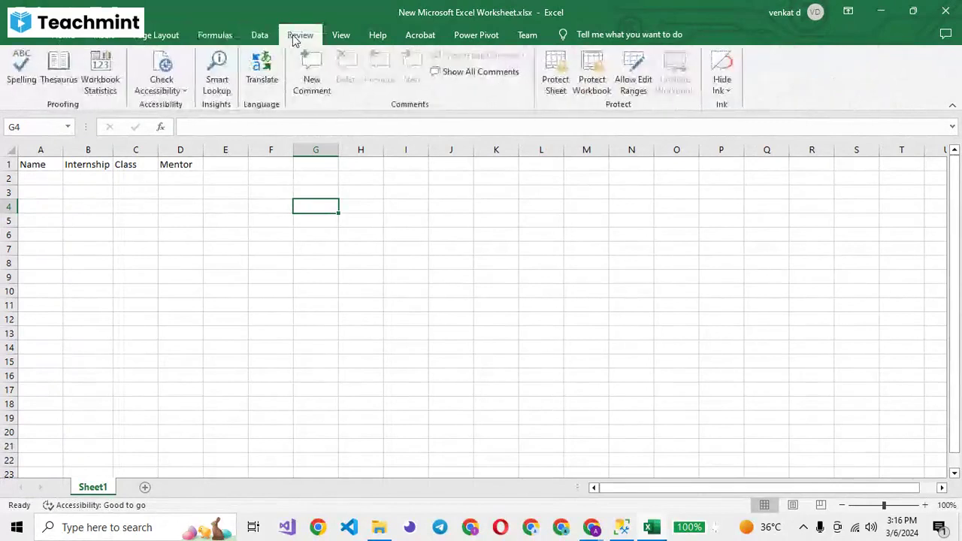
left_click(336, 34)
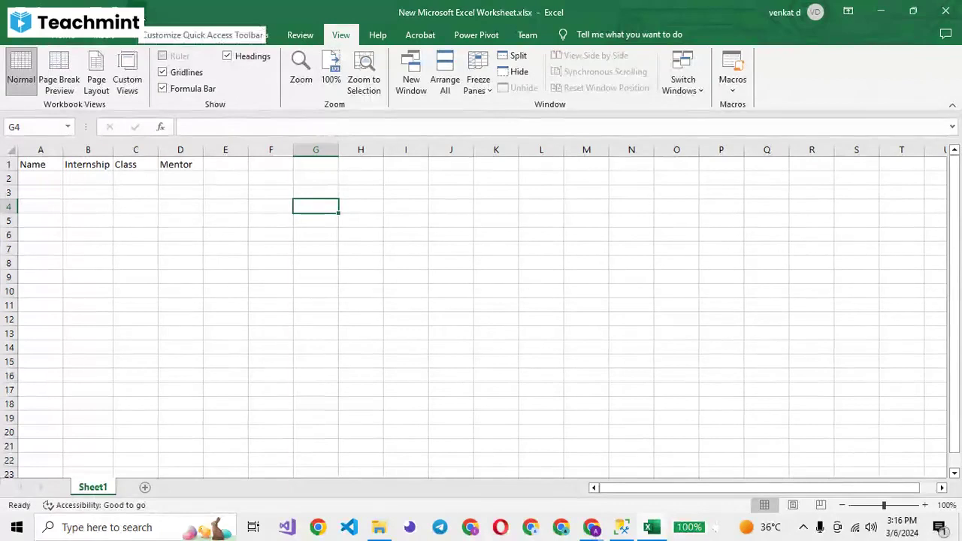
- From the File page, expand More and open Excel Options
left_click(18, 35)
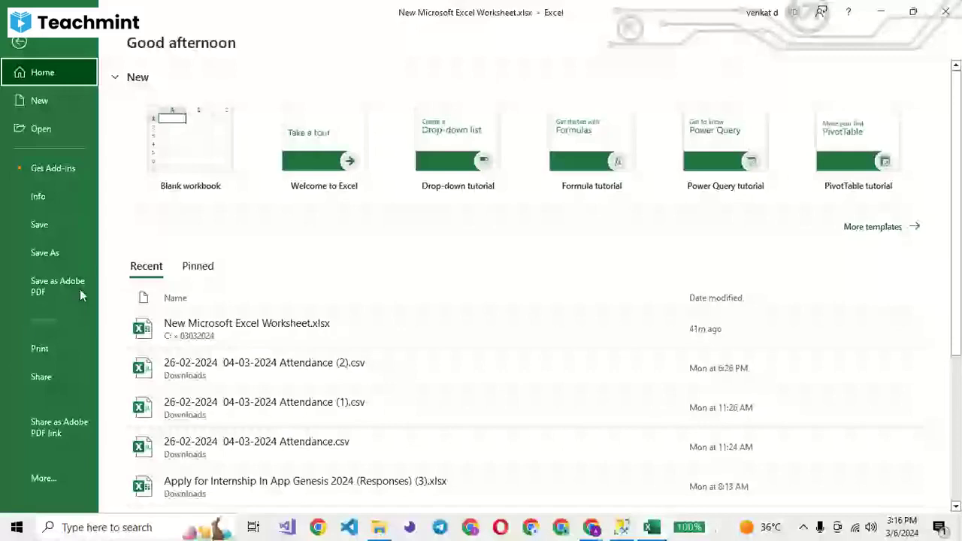
left_click(44, 481)
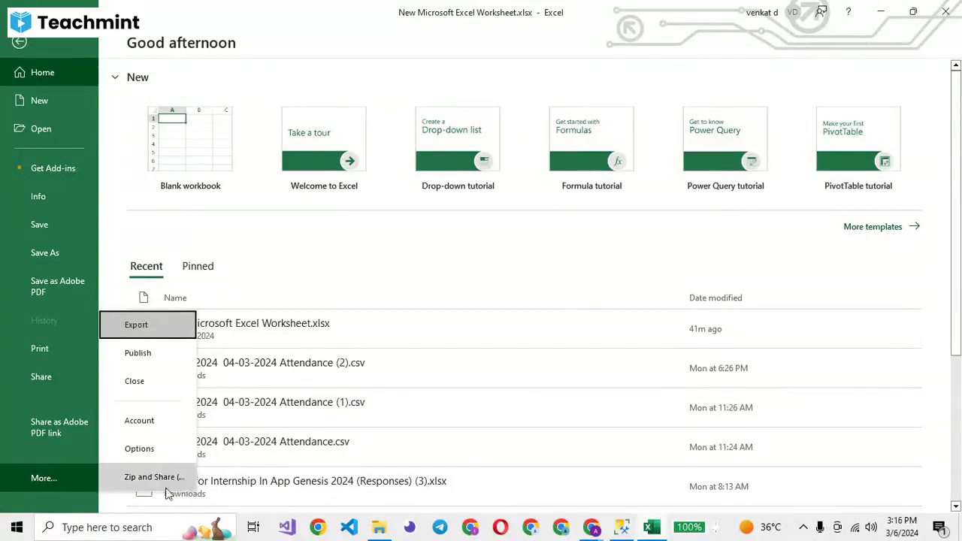
left_click(140, 449)
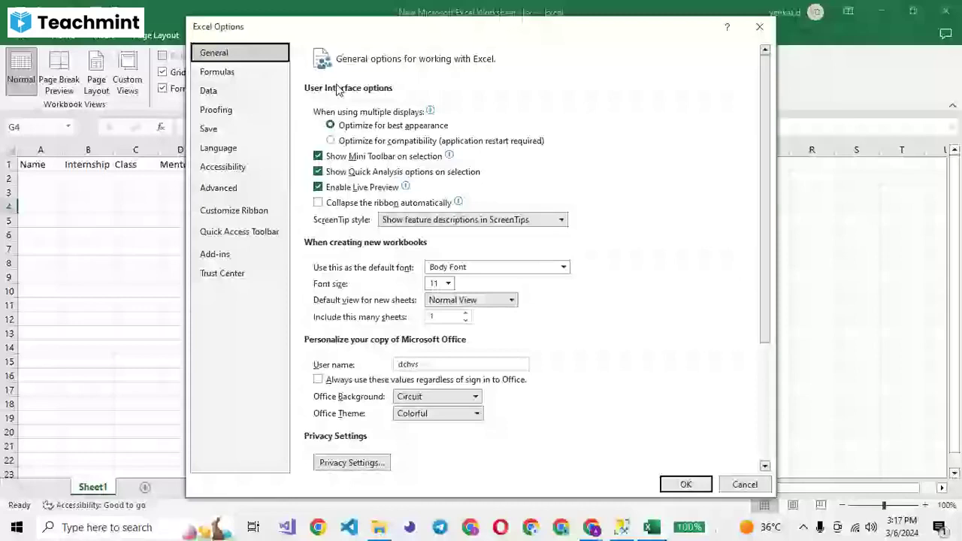
- Go to Customize Ribbon and pick a tab set from the Customize the Ribbon dropdown
left_click(256, 212)
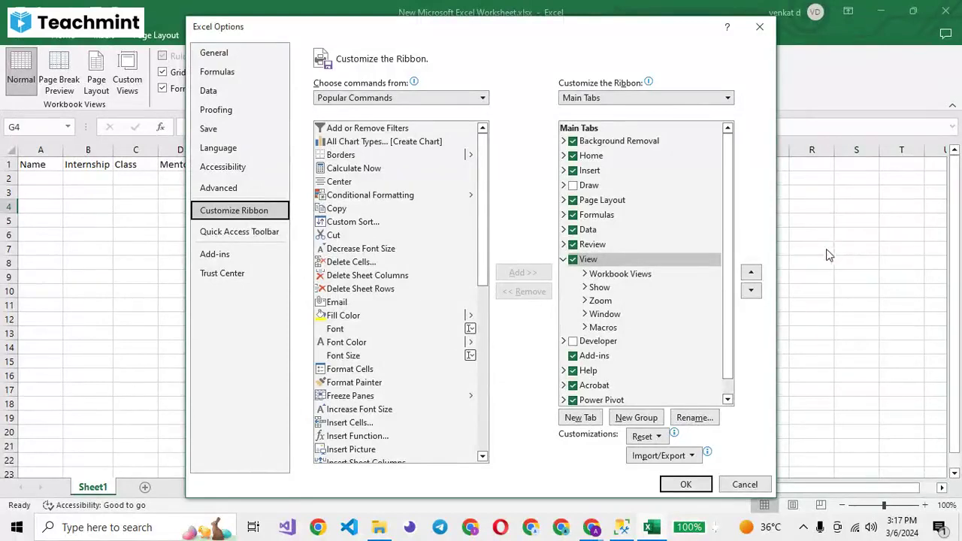
left_click(681, 102)
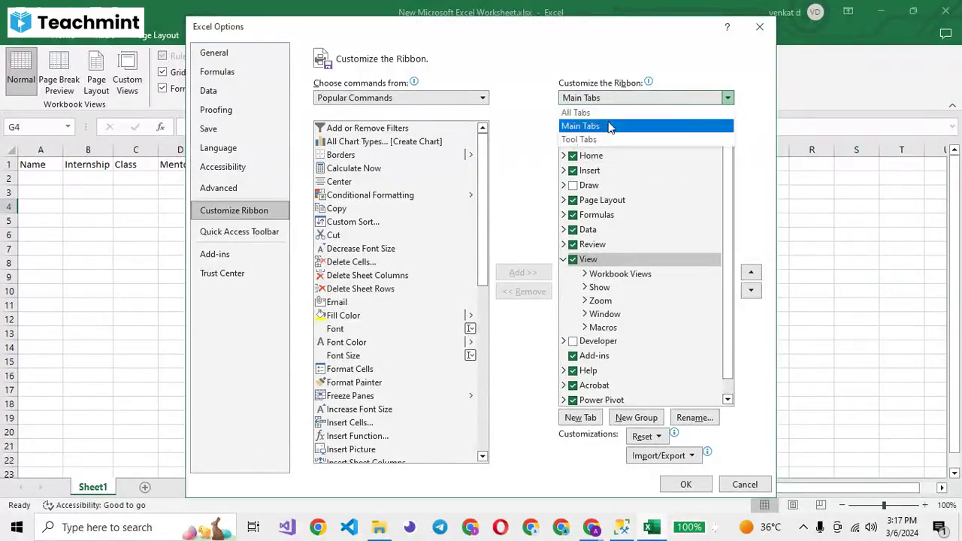
left_click(585, 141)
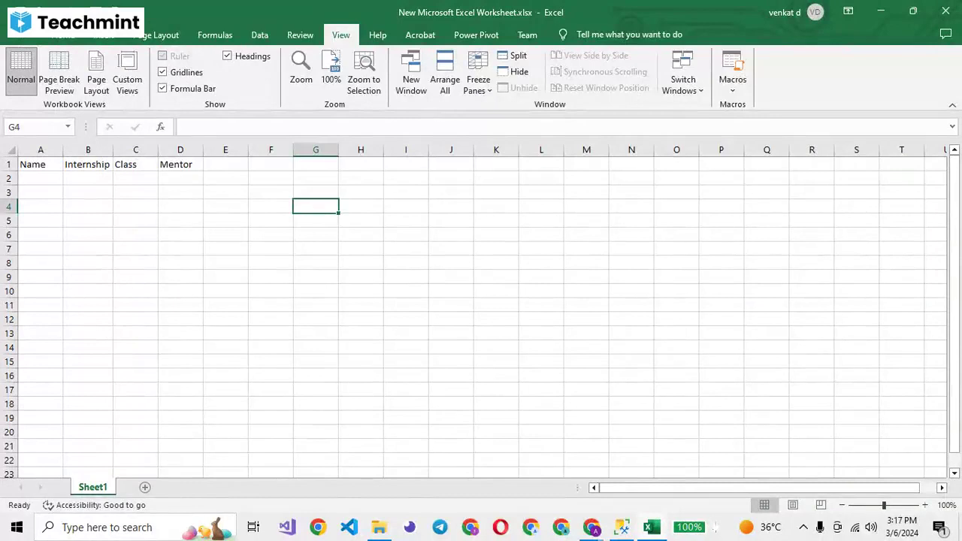
- Return to the File backstage page to reach Excel Options again
left_click(18, 34)
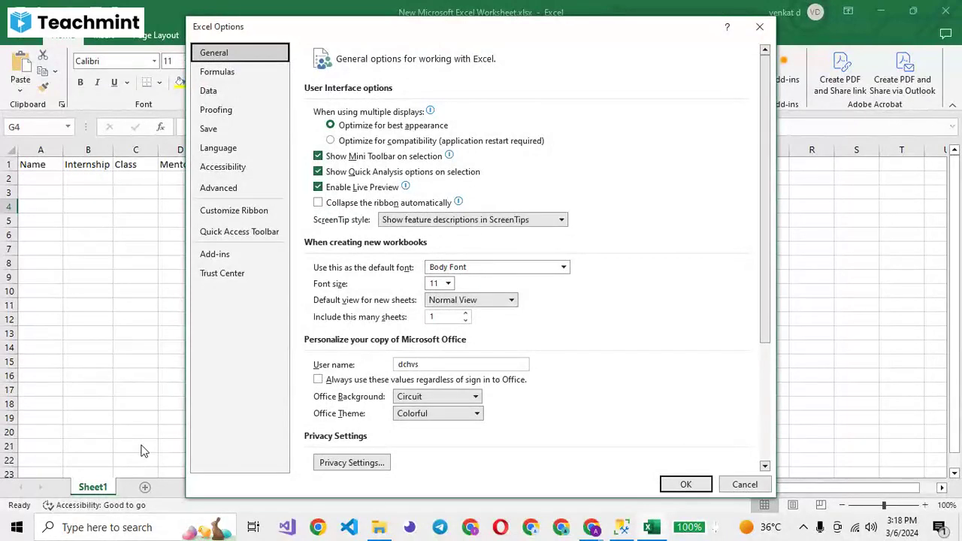
- On the Customize Ribbon page, open the 'Choose commands from' dropdown of command sources
left_click(233, 210)
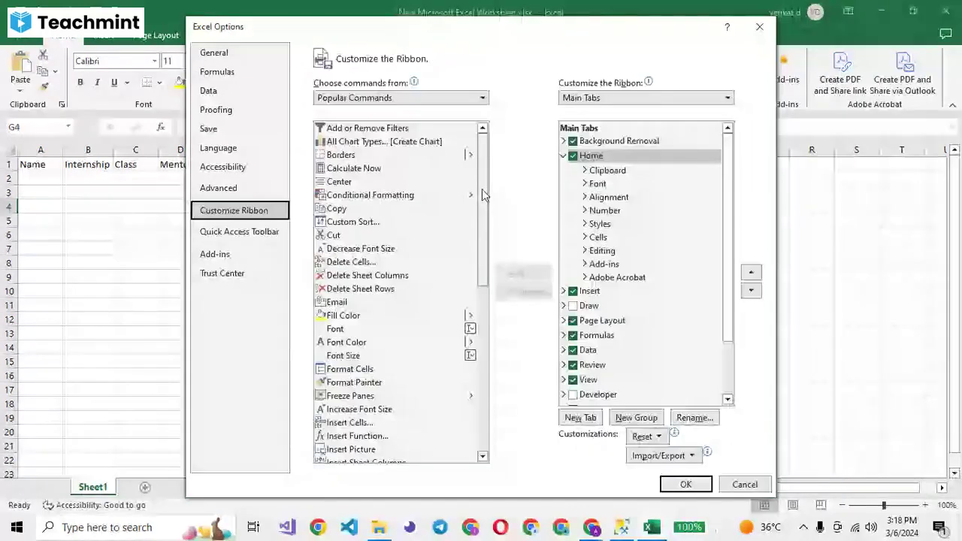
left_click_drag(483, 194, 495, 406)
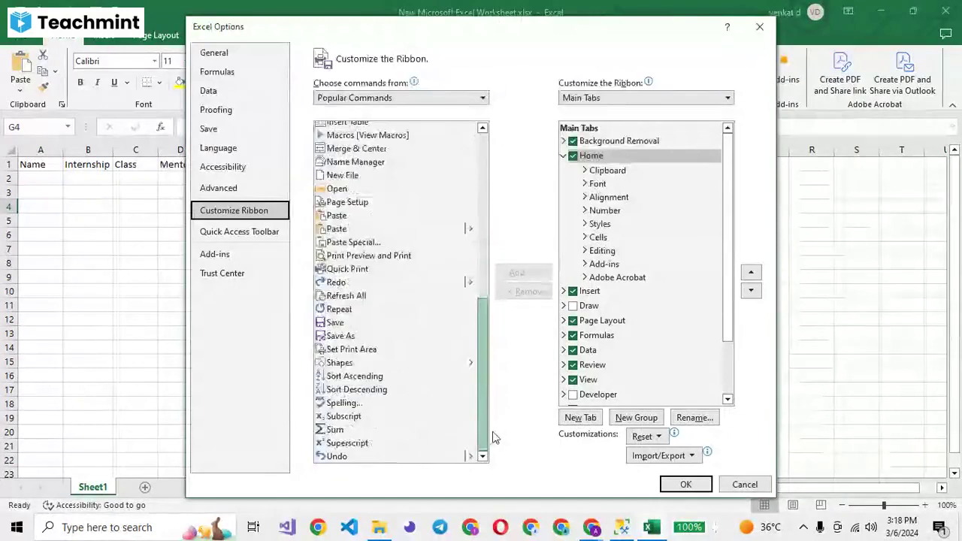
scroll(474, 199, "up", 7)
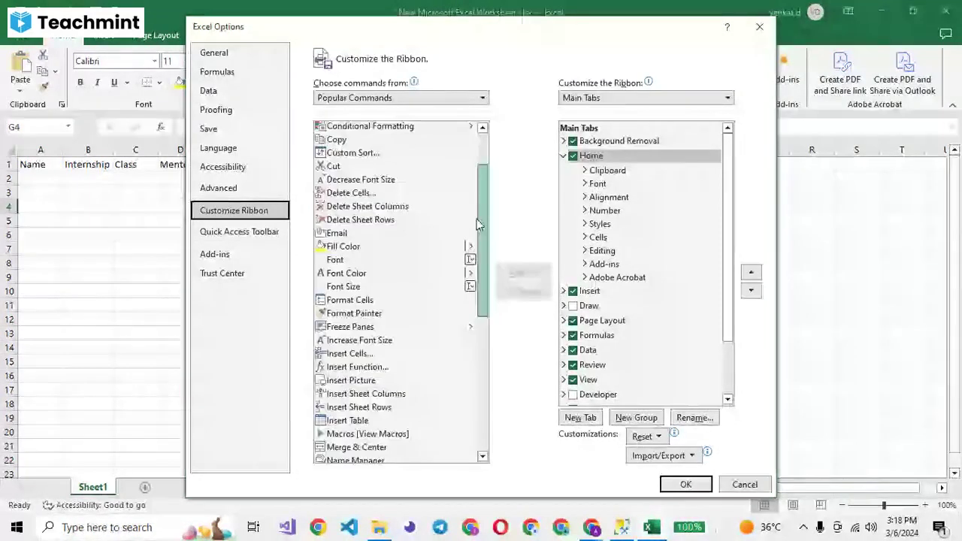
scroll(473, 200, "up", 1)
scroll(473, 199, "up", 1)
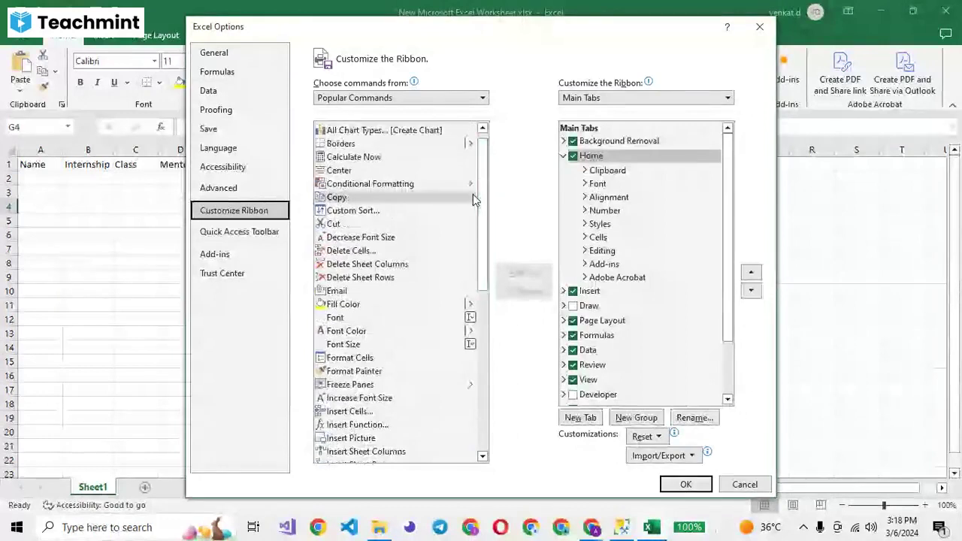
left_click(482, 98)
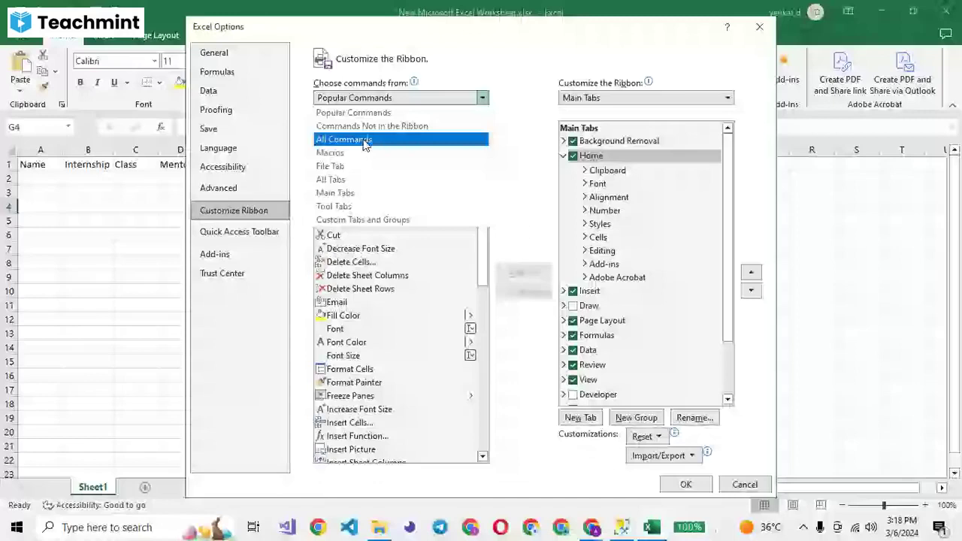
- Switch the commands list to All Commands and scroll down until Form... is visible
left_click(365, 143)
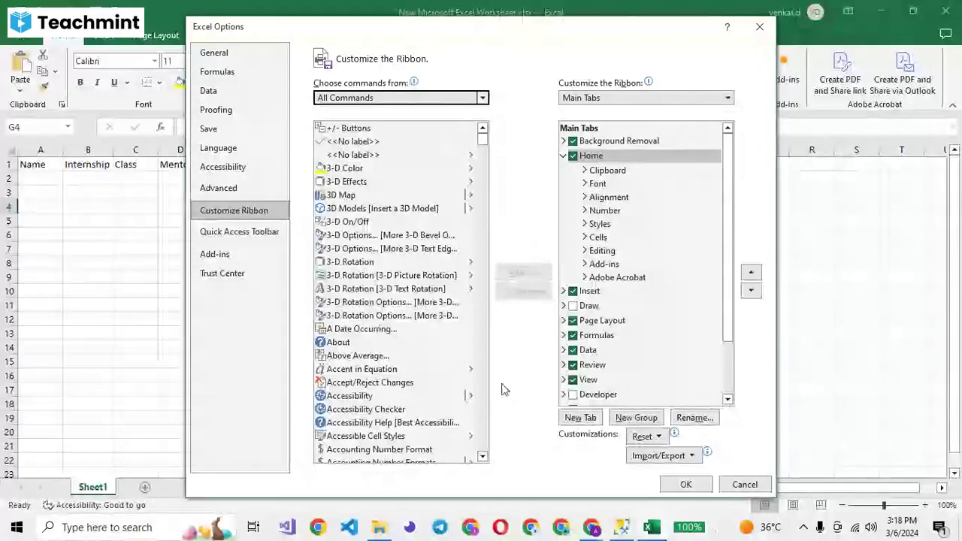
left_click(484, 456)
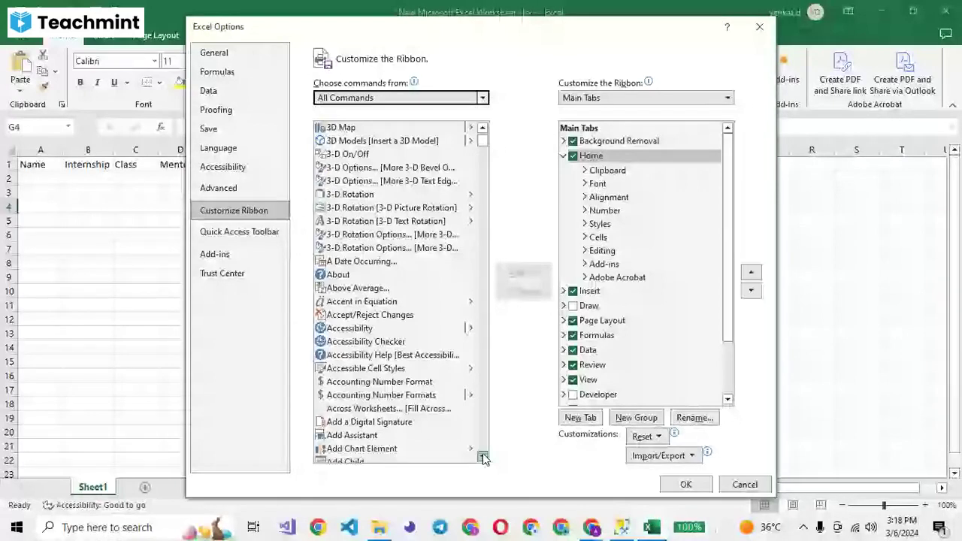
left_click(483, 456)
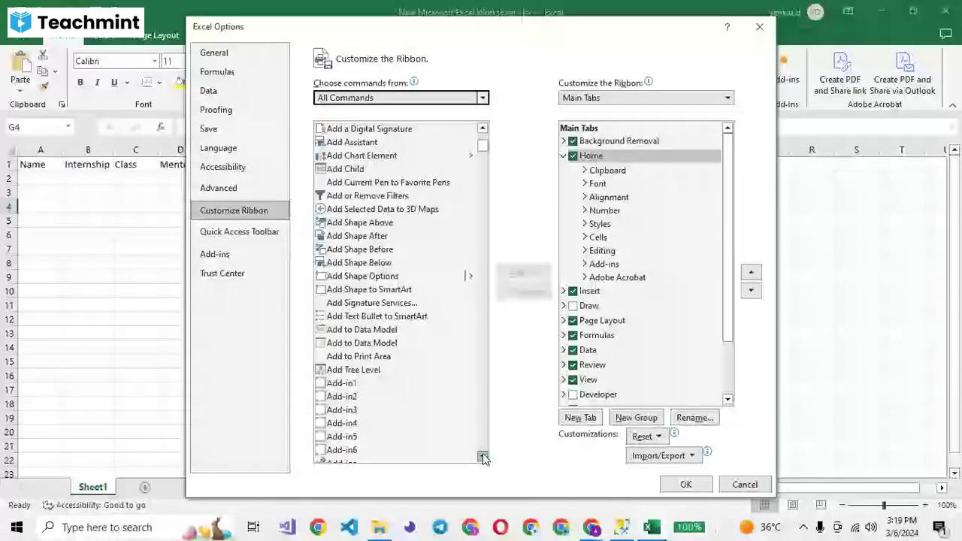
left_click(484, 456)
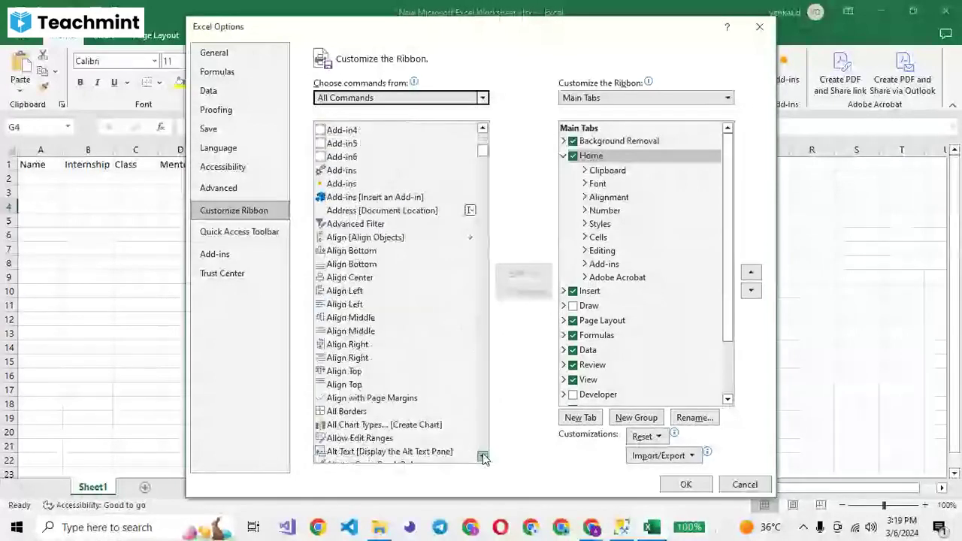
left_click(483, 456)
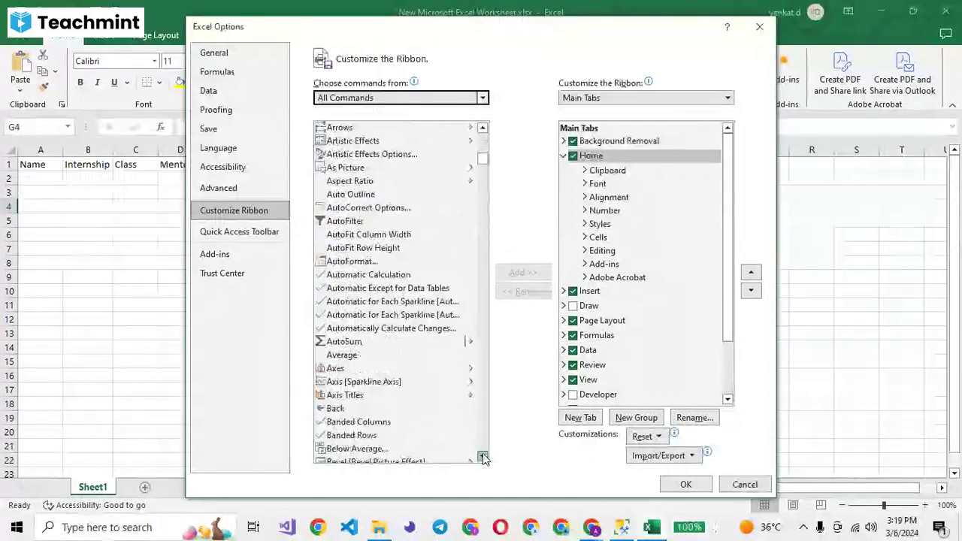
left_click(483, 456)
left_click(484, 456)
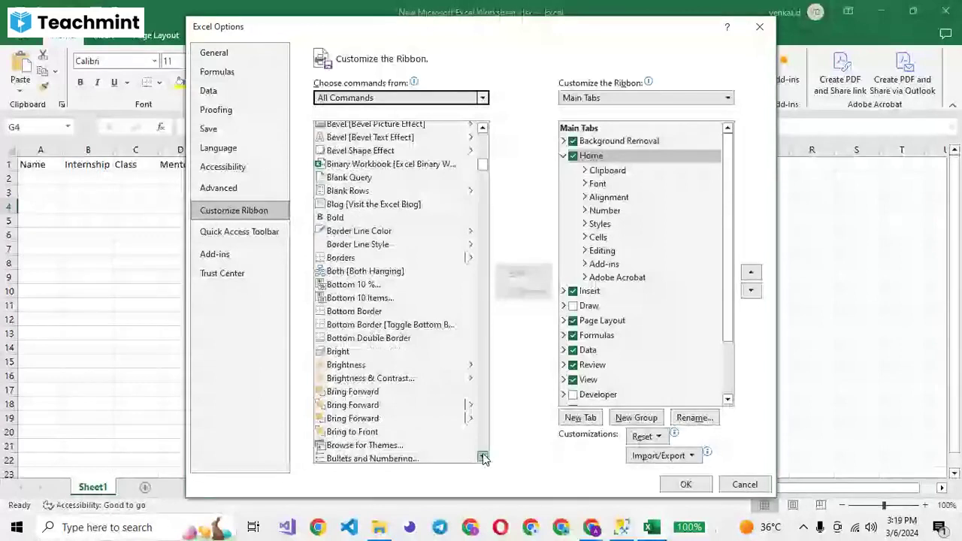
left_click(483, 456)
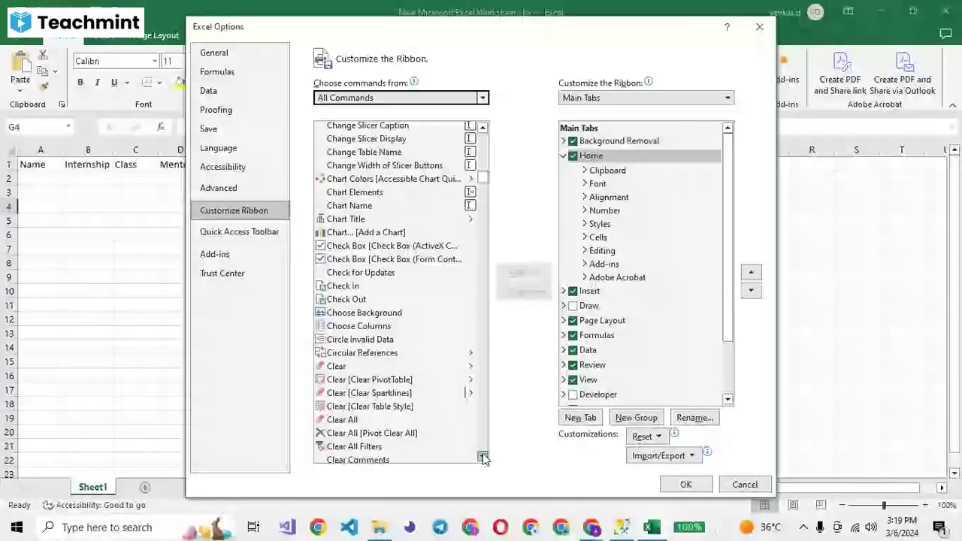
left_click(483, 456)
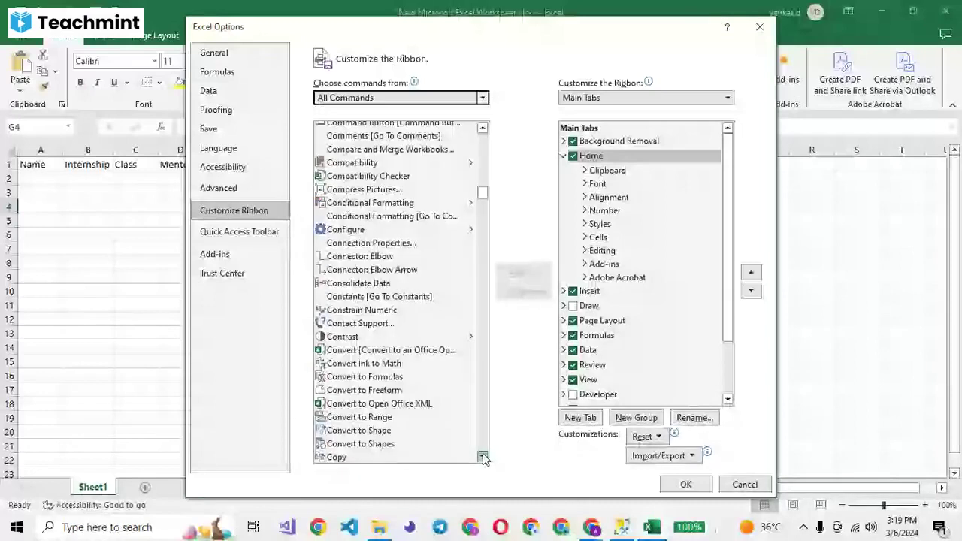
left_click(484, 457)
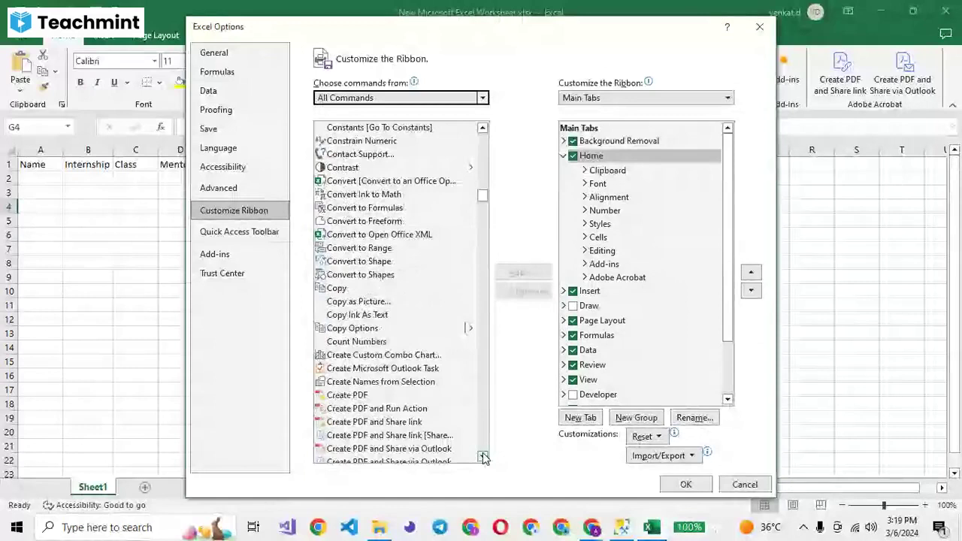
left_click(483, 456)
left_click(484, 457)
left_click(483, 456)
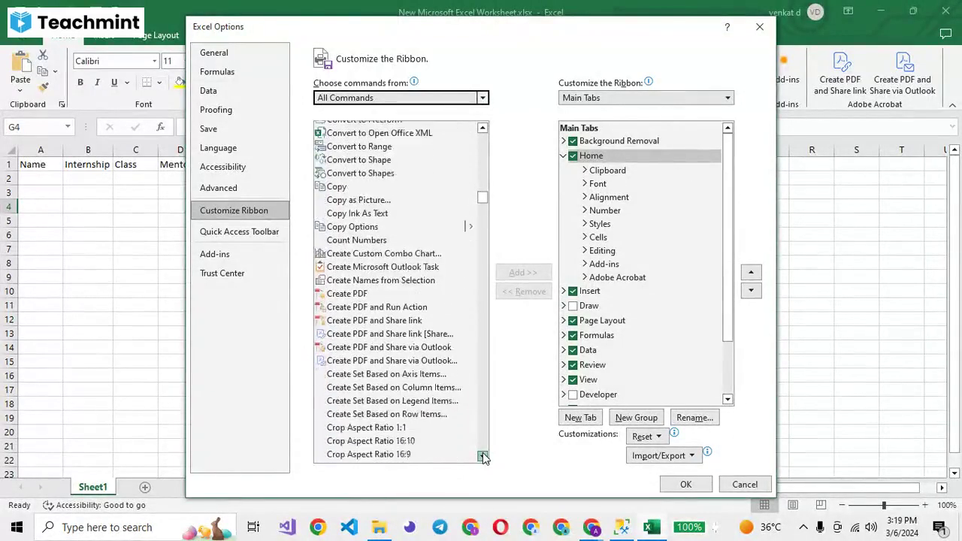
left_click(483, 456)
left_click(483, 456)
left_click(483, 456)
left_click(483, 456)
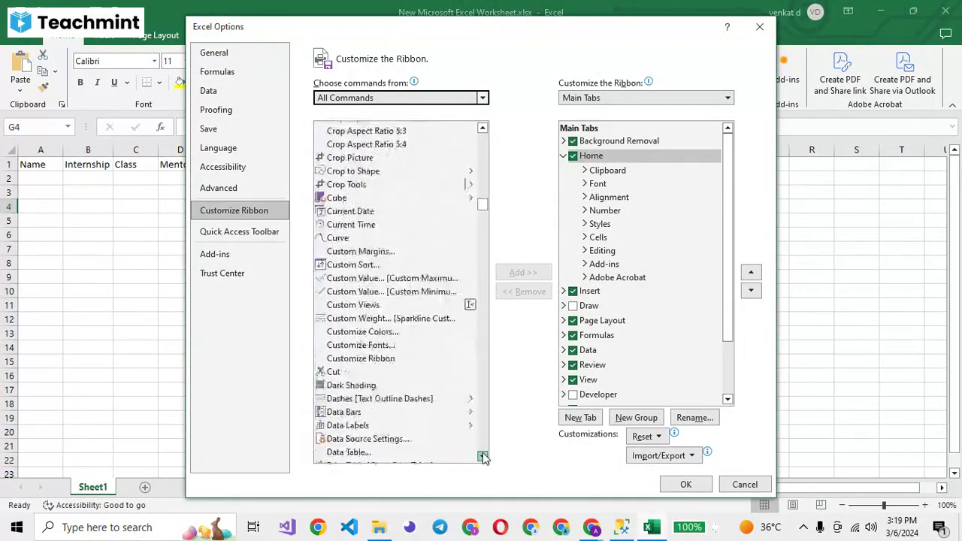
left_click(483, 457)
left_click(484, 456)
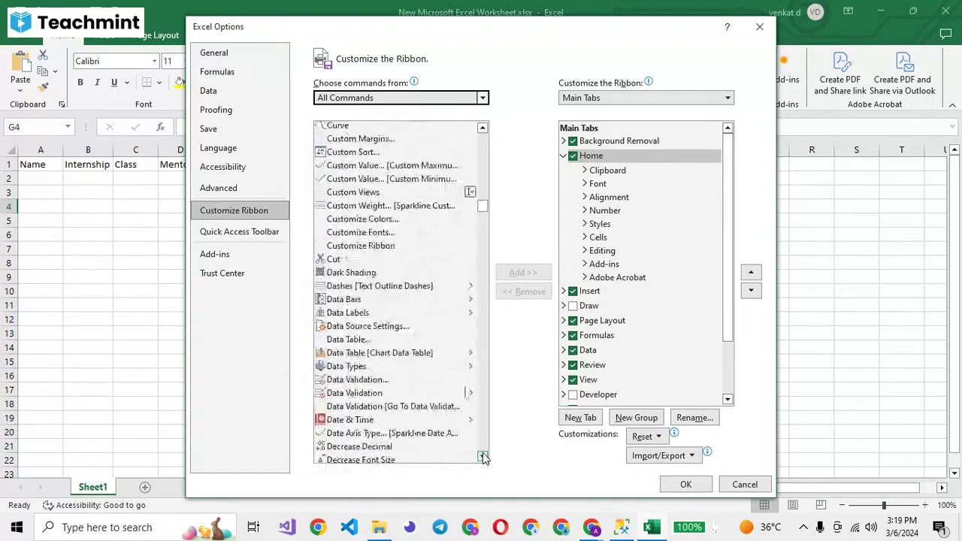
left_click(483, 457)
left_click(483, 456)
left_click(483, 456)
left_click(484, 456)
left_click(484, 456)
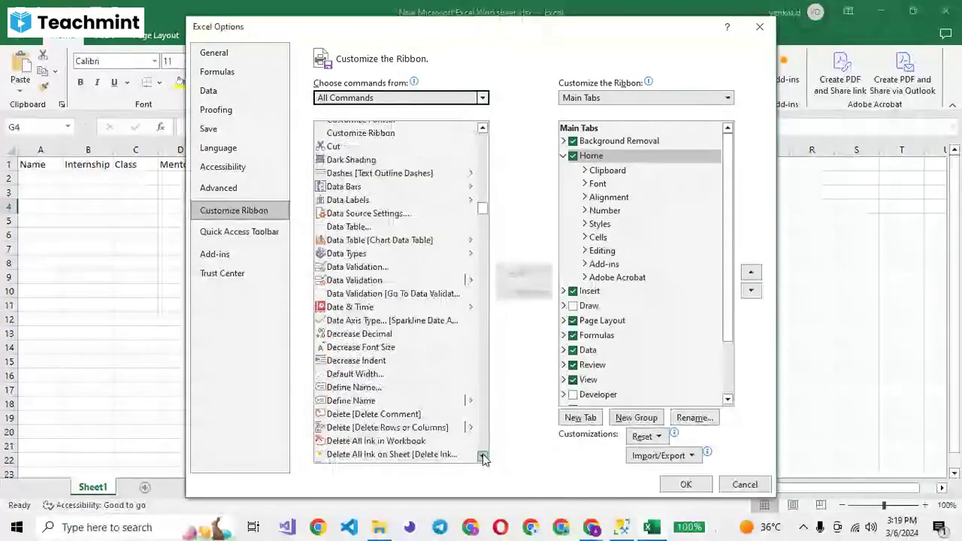
left_click(483, 456)
left_click(483, 457)
left_click(483, 457)
left_click(483, 456)
left_click(483, 456)
left_click(483, 456)
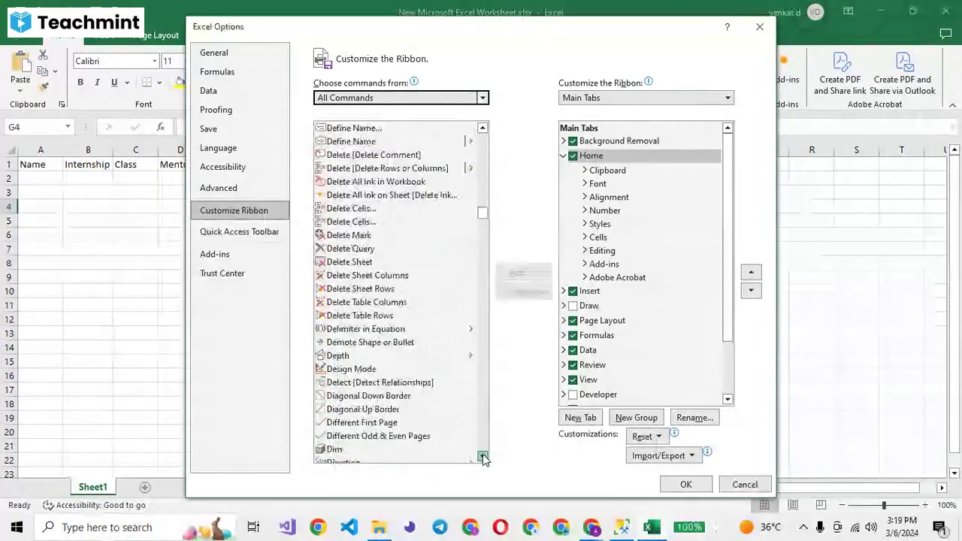
left_click(483, 456)
left_click(483, 456)
left_click(483, 456)
left_click(483, 457)
left_click(483, 456)
left_click(483, 456)
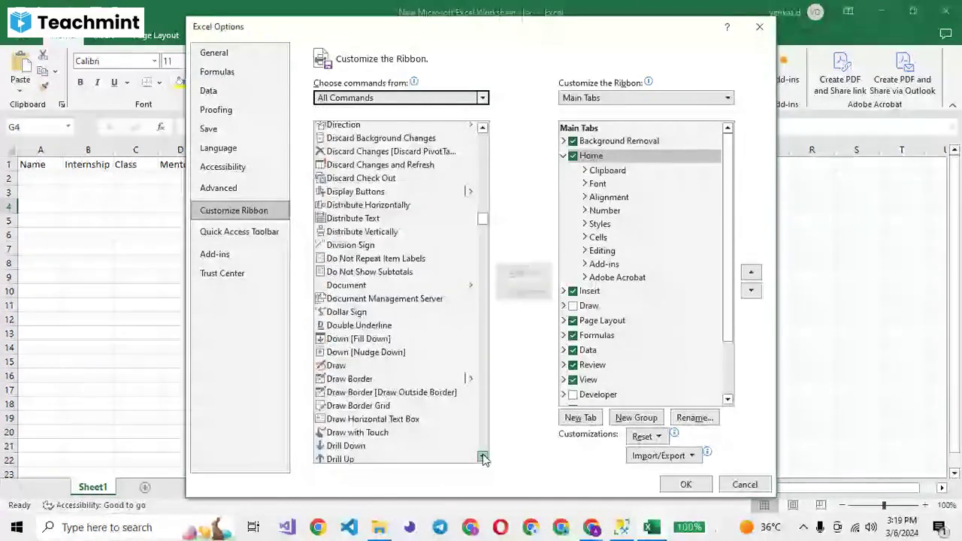
left_click(483, 456)
left_click(483, 456)
left_click(484, 456)
left_click(483, 456)
left_click(483, 456)
left_click(483, 456)
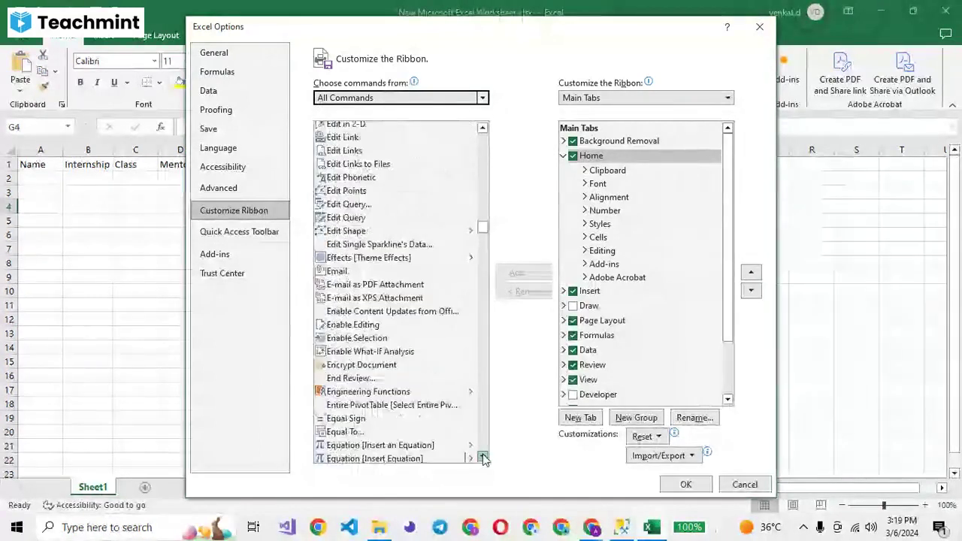
left_click(483, 459)
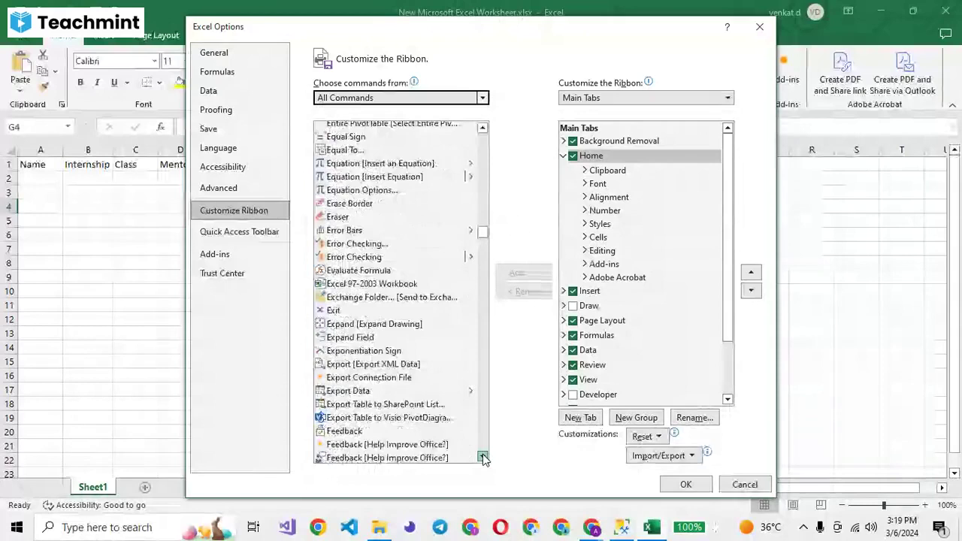
left_click(483, 459)
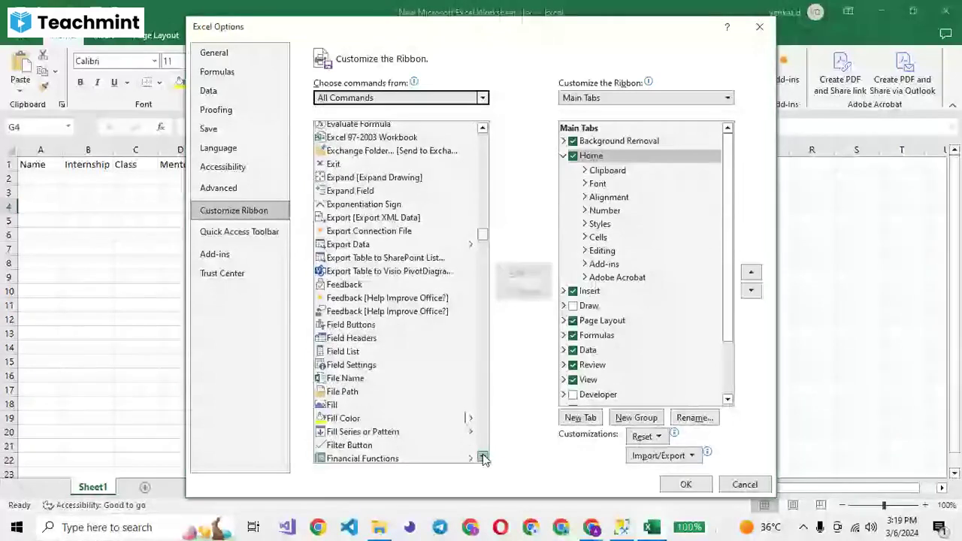
left_click(483, 458)
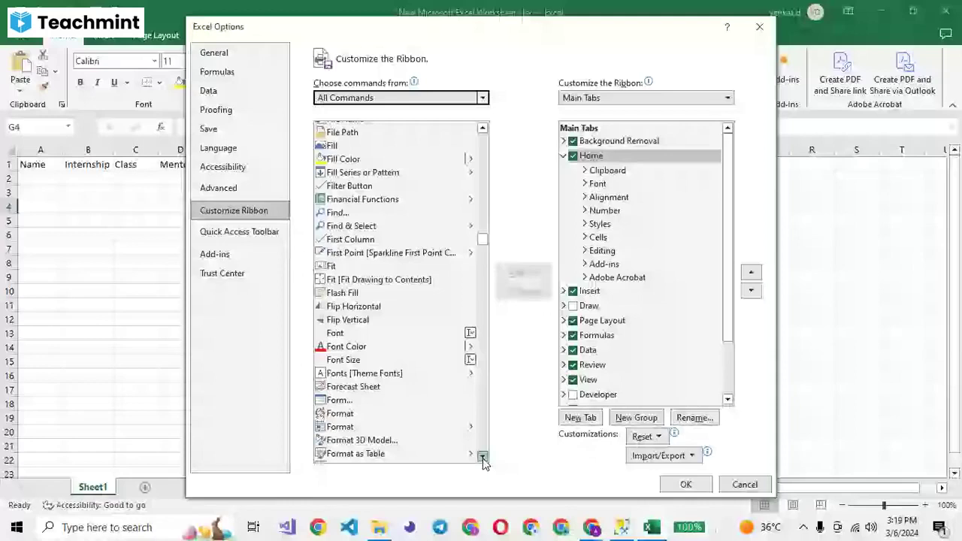
left_click(484, 457)
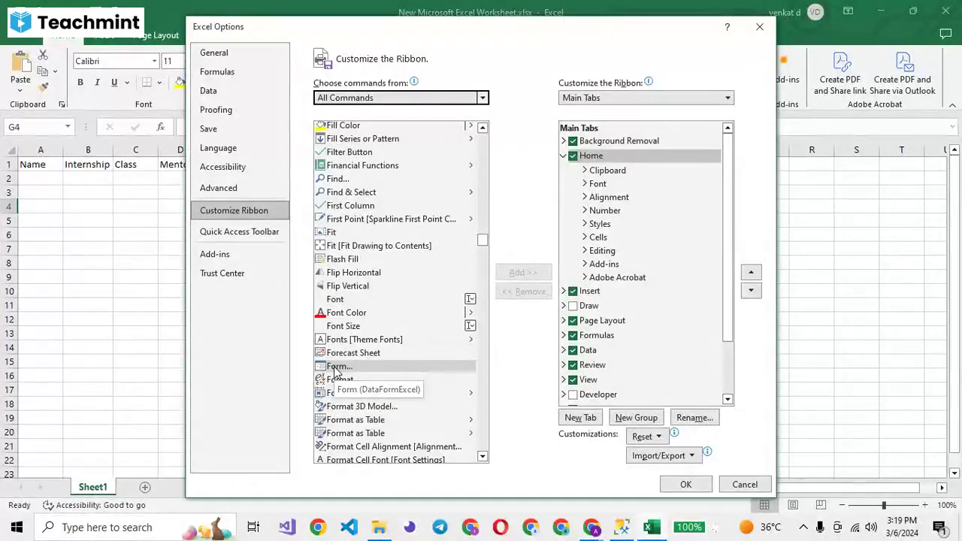
- Select Form... and create a new custom tab with its own custom group after Home
left_click(333, 368)
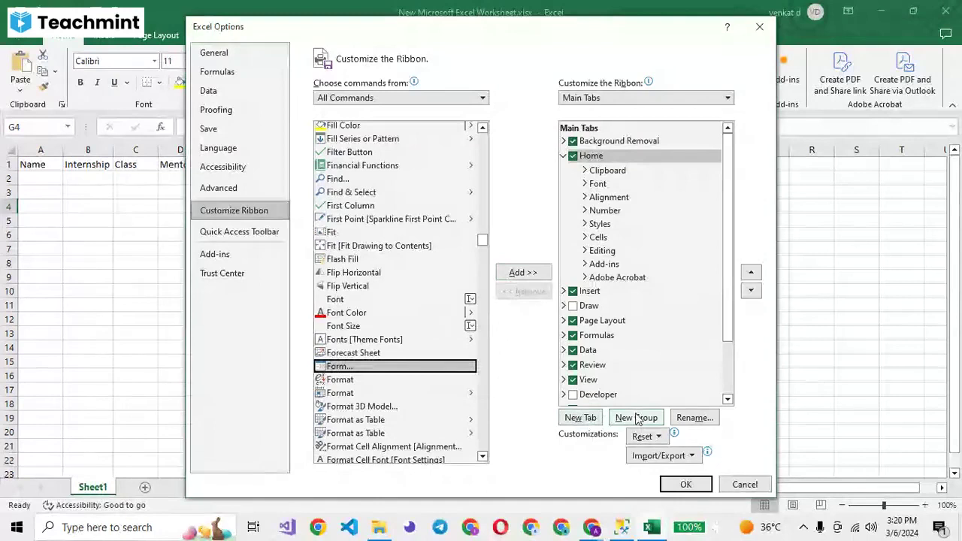
left_click(580, 418)
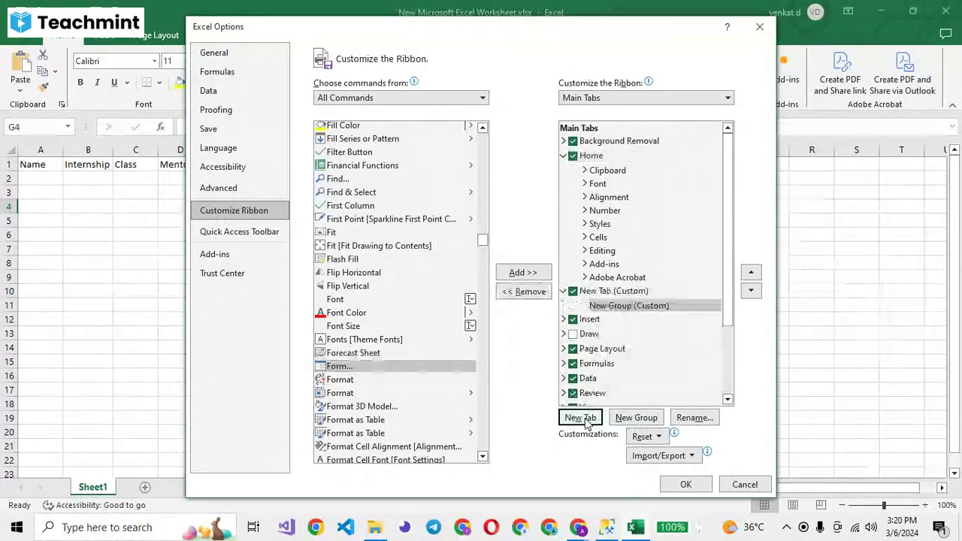
left_click(641, 308)
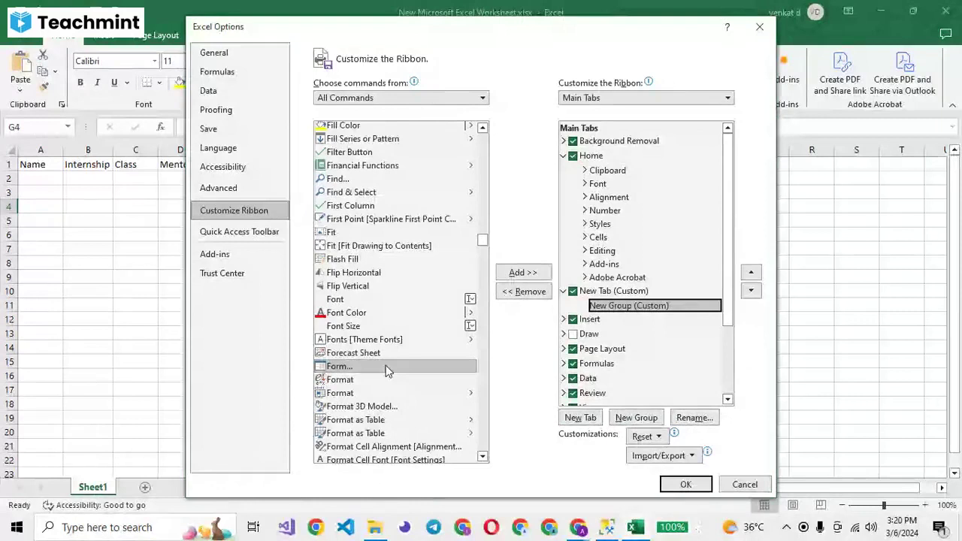
double_click(585, 292)
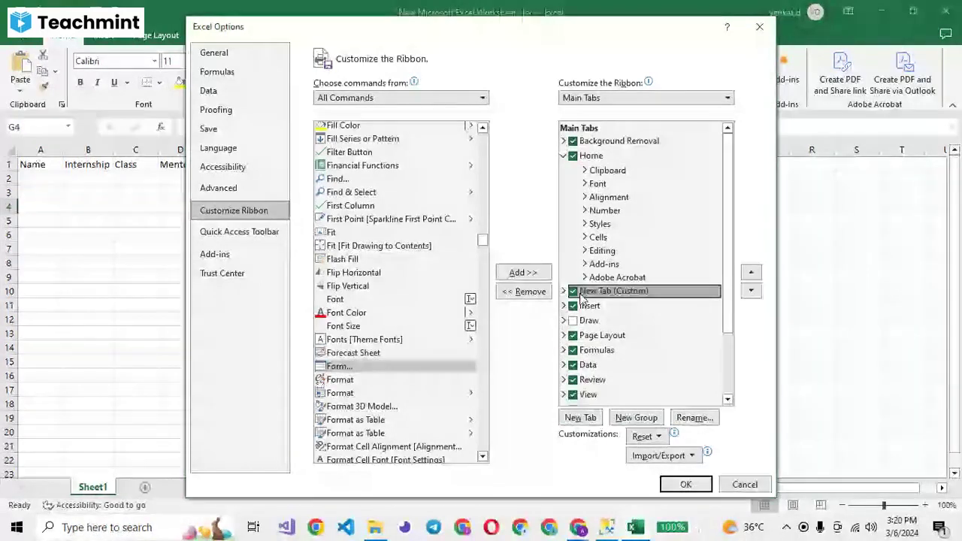
- Rename New Tab (Custom) to a person's name and expand it to show New Group (Custom)
right_click(583, 297)
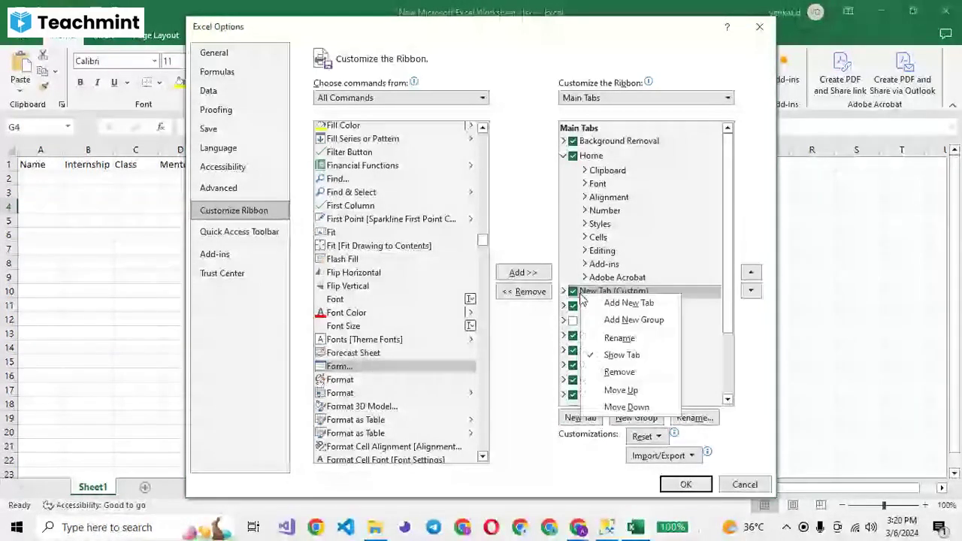
left_click(618, 338)
type("Ve")
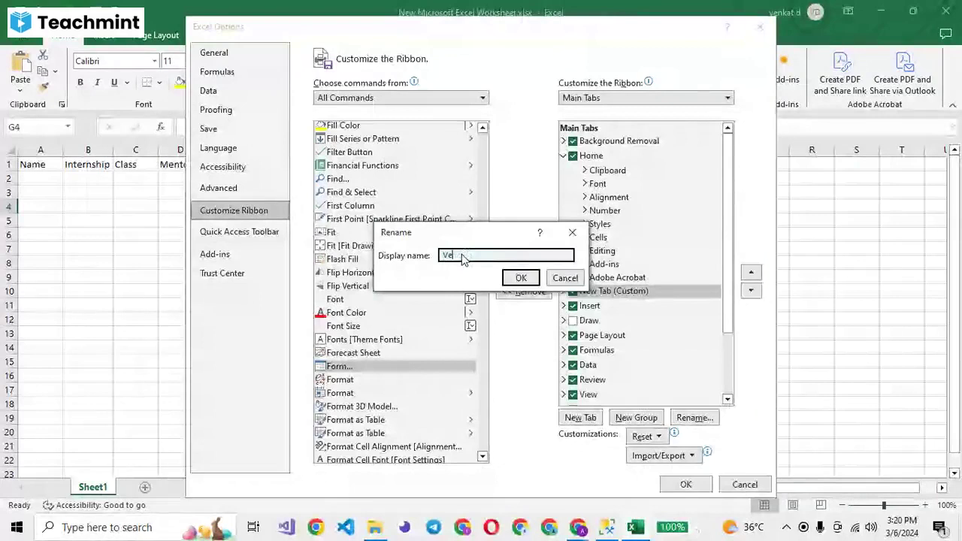
type("nkat")
key("Return")
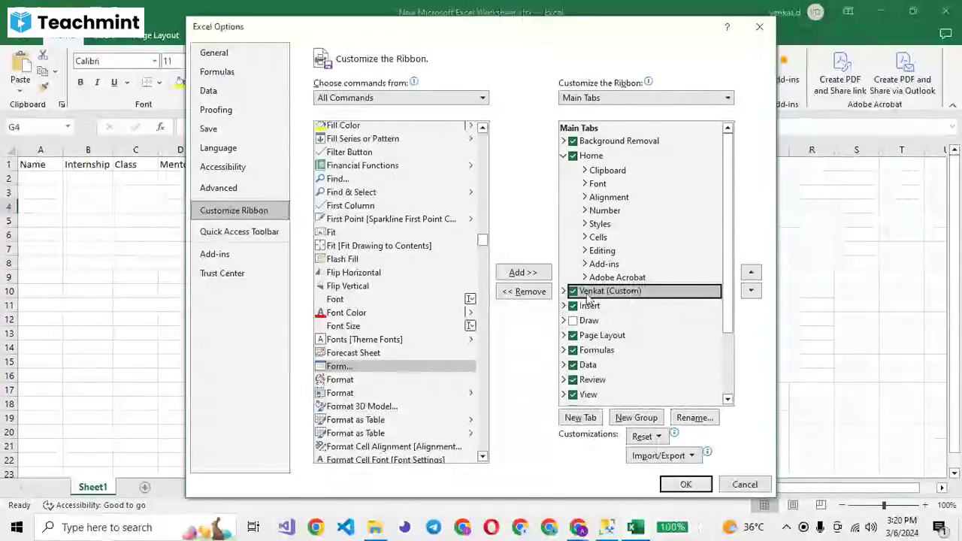
left_click(564, 291)
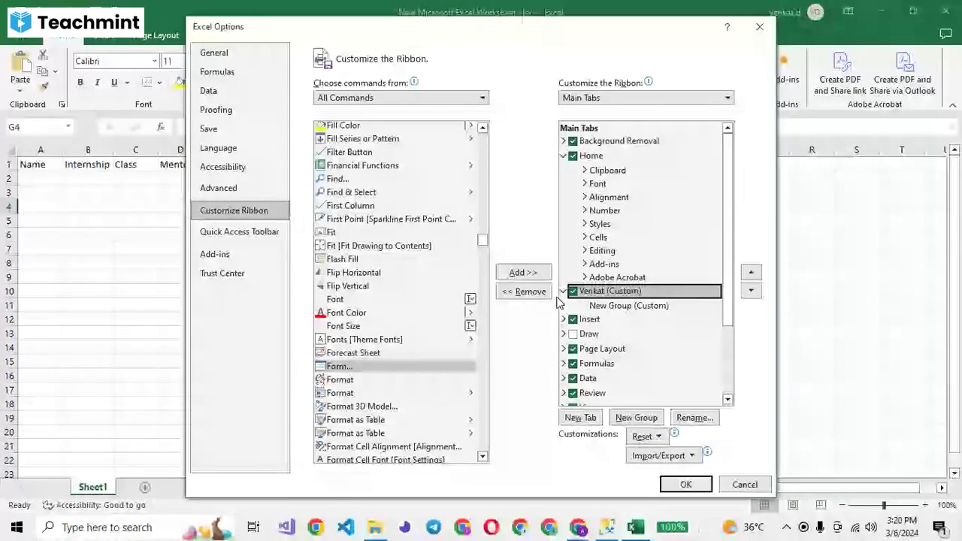
- Add Form... into New Group (Custom) on the custom tab and save the ribbon changes with OK
left_click(523, 272)
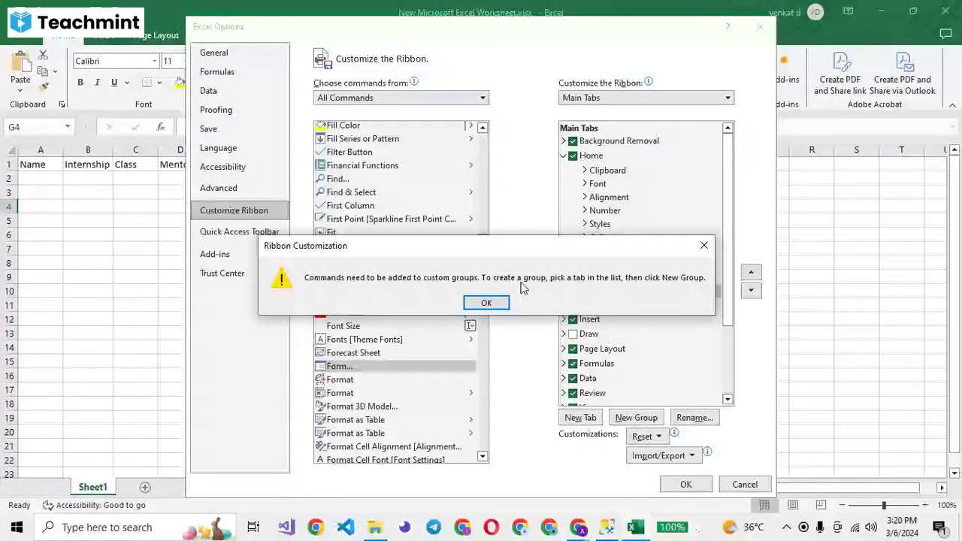
left_click(486, 303)
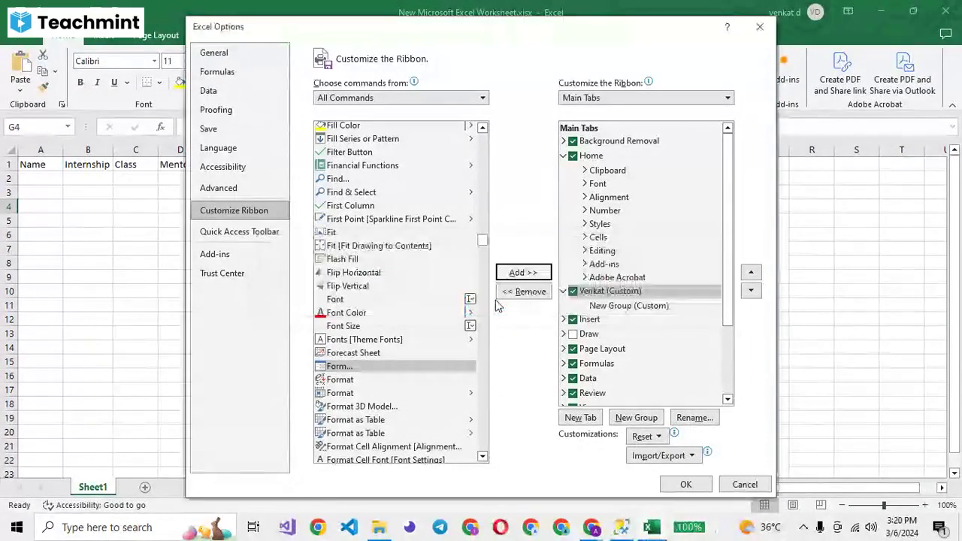
left_click(356, 367)
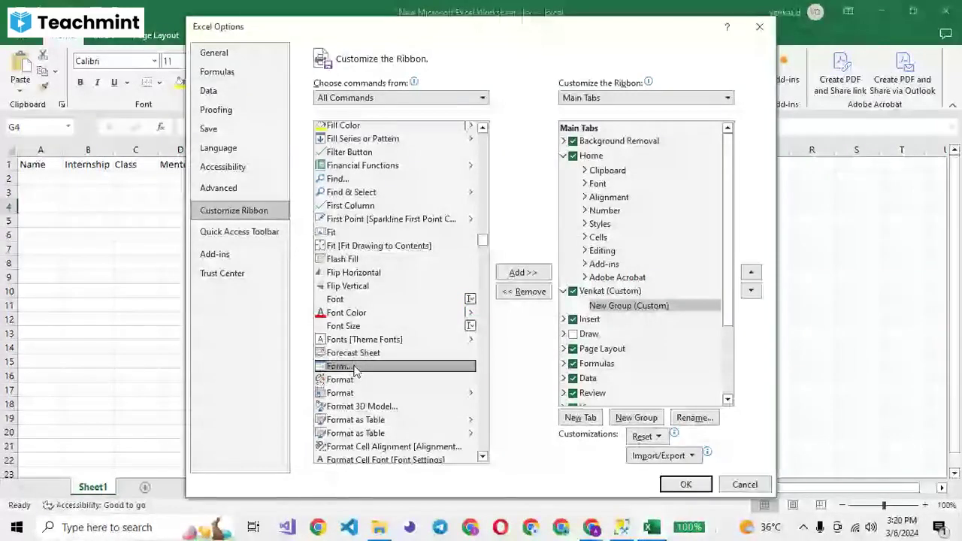
left_click(523, 272)
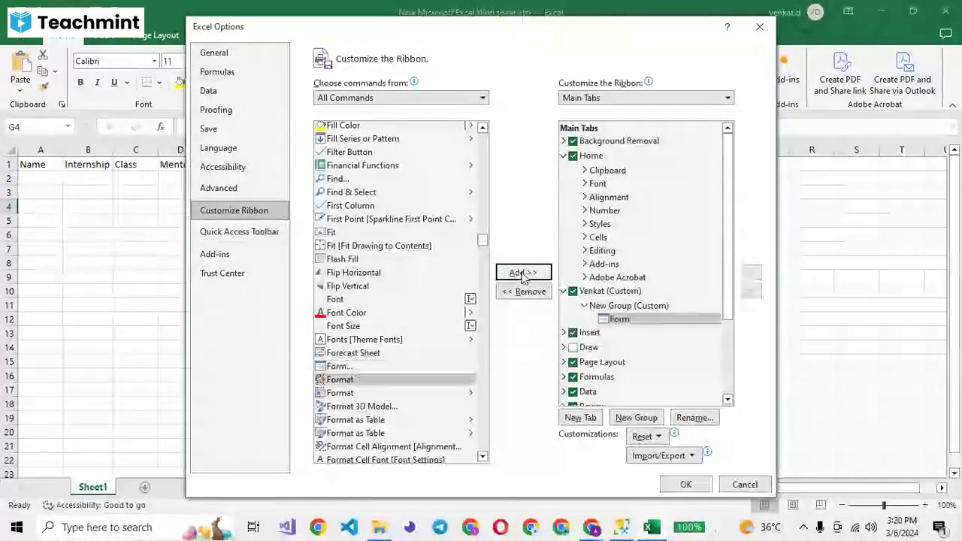
left_click(615, 307)
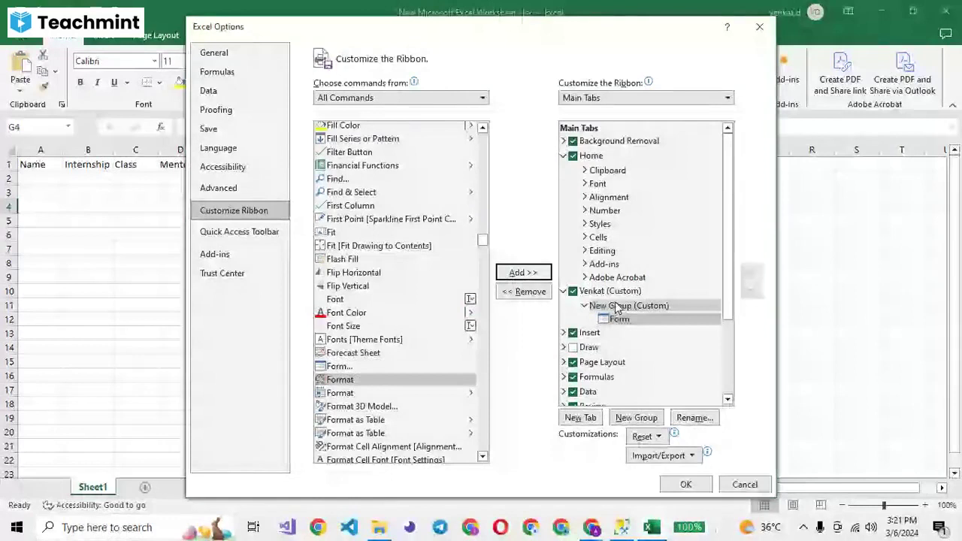
left_click(621, 320)
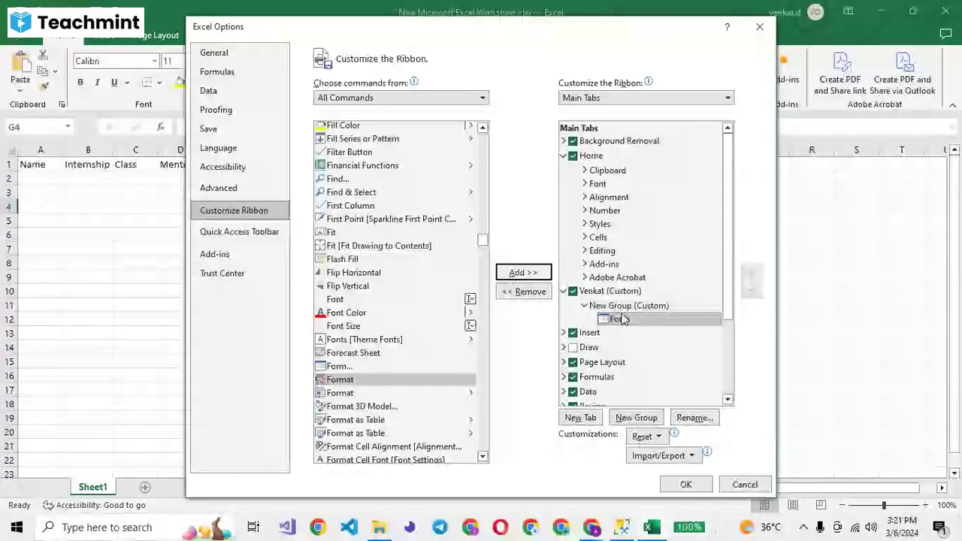
left_click(683, 483)
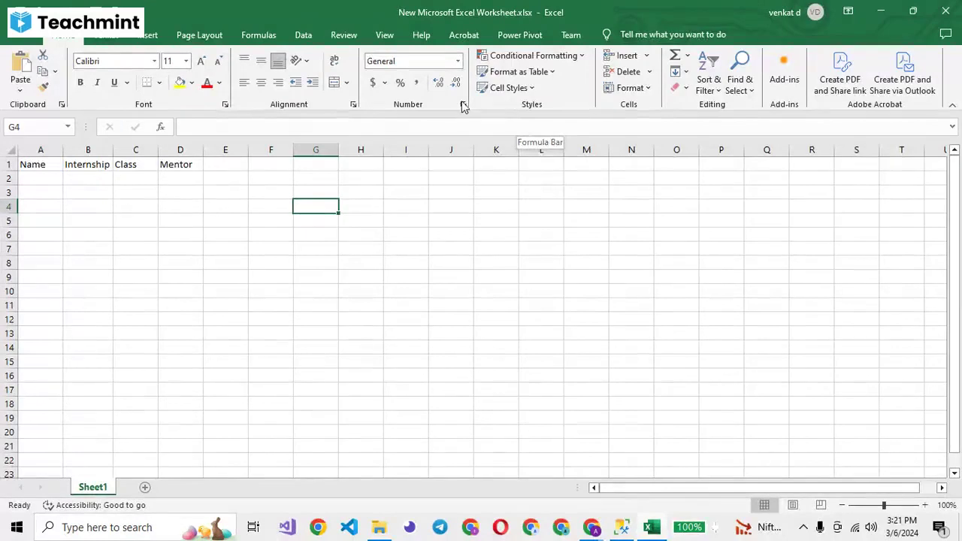
- On the custom tab, select header row A1:D1 and run the Form command
left_click(107, 37)
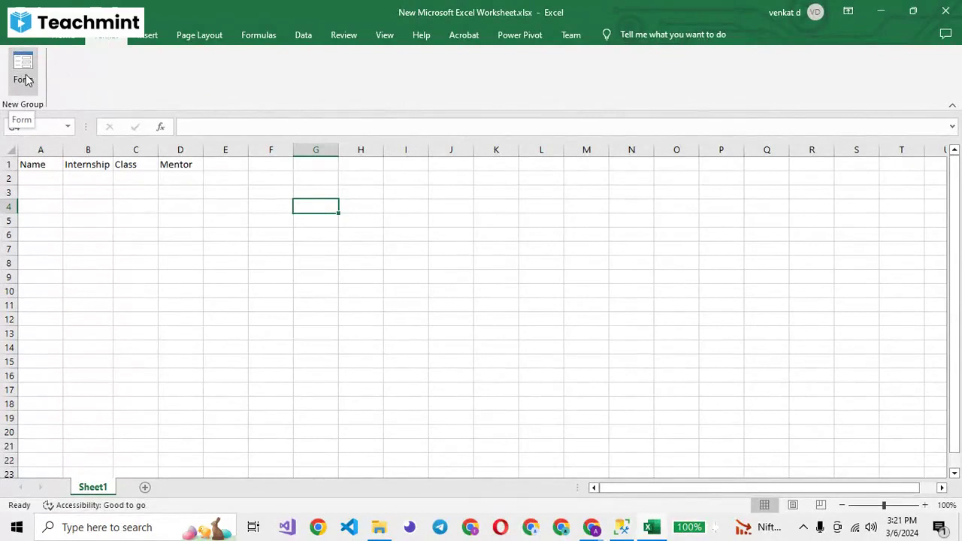
left_click(53, 167)
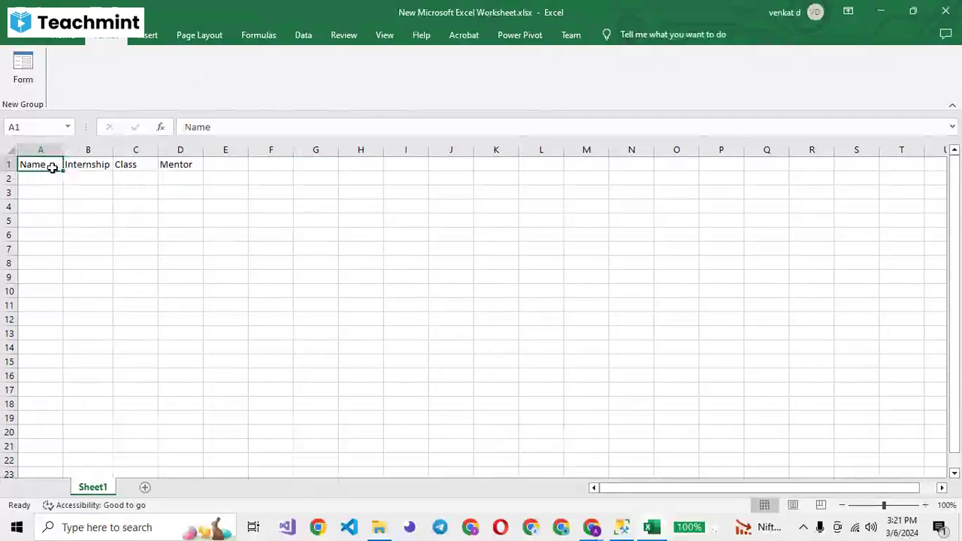
left_click_drag(52, 167, 181, 166)
left_click(23, 67)
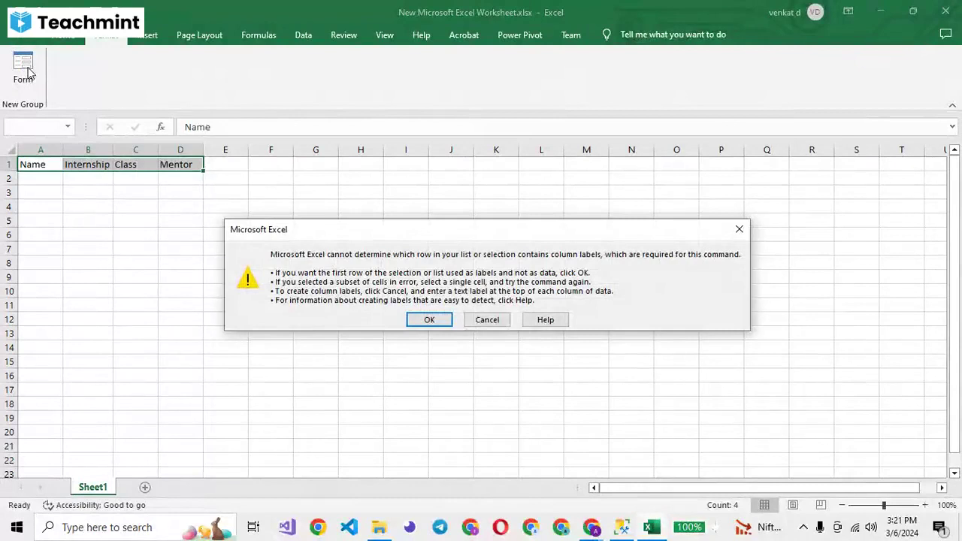
- Accept row 1 as labels and add a student with Internship PHP, Class Bsc and a mentor
key("Return")
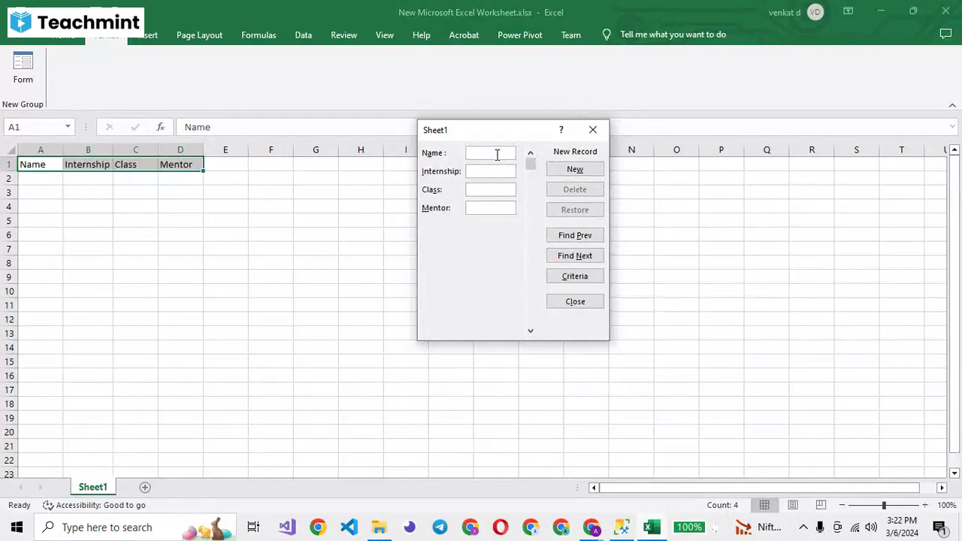
type("venkat")
left_click(489, 169)
type("PHP")
left_click(483, 189)
type("B")
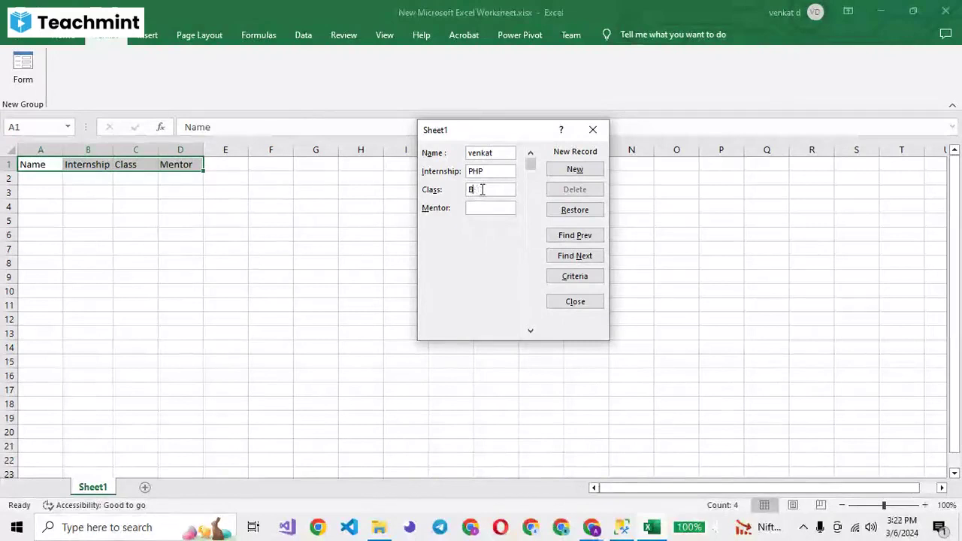
type("Scsc")
key("Tab")
type("chi")
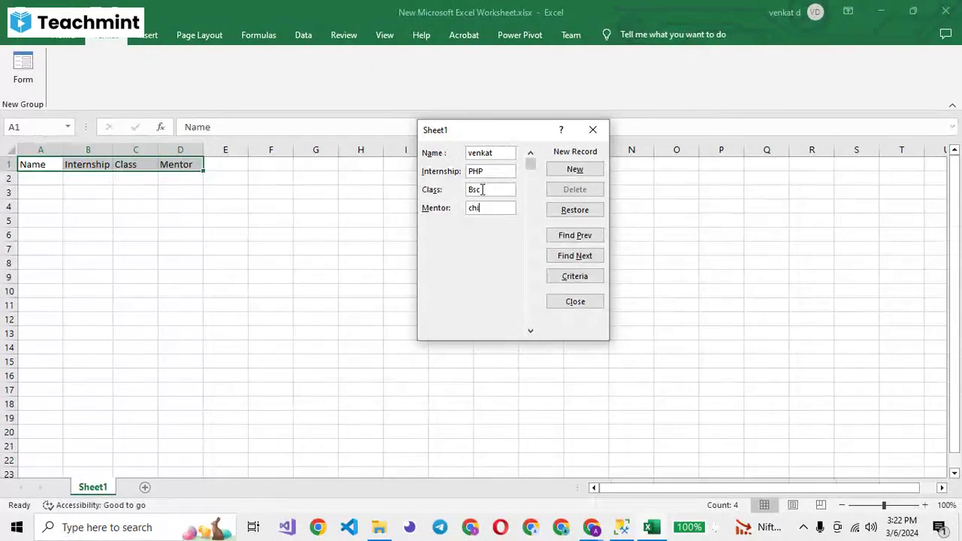
type("nna")
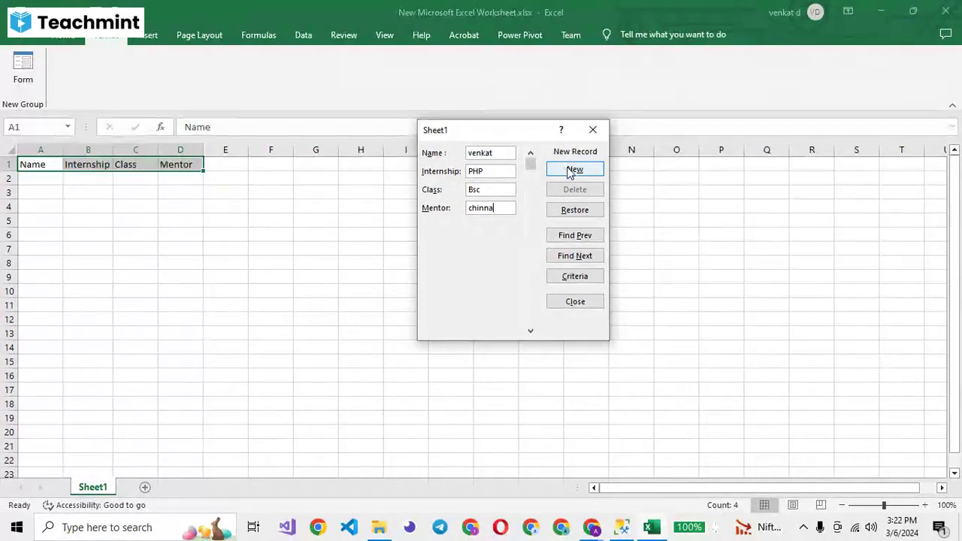
left_click(569, 172)
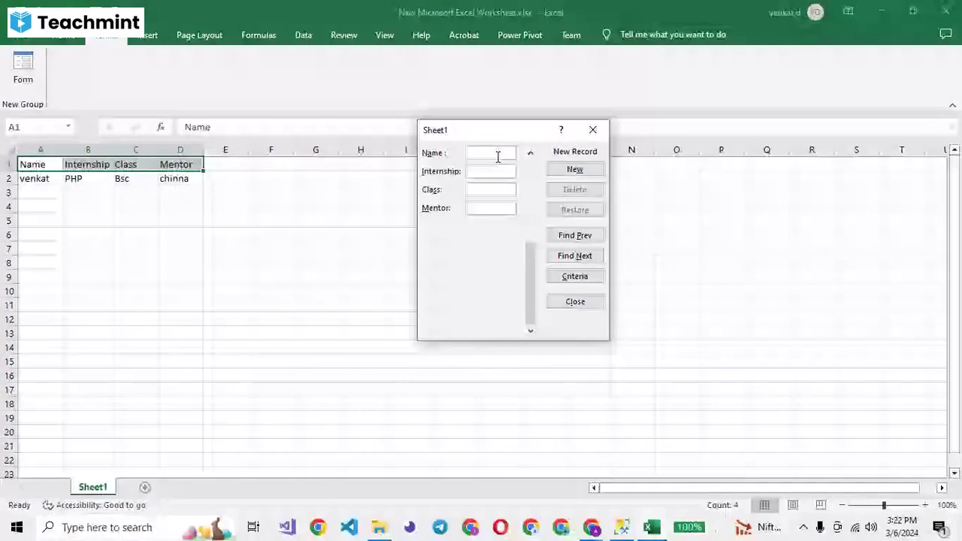
- Enter a student name, Internship Excel, Class bcom and a mentor, adding it as row 3
type("giri")
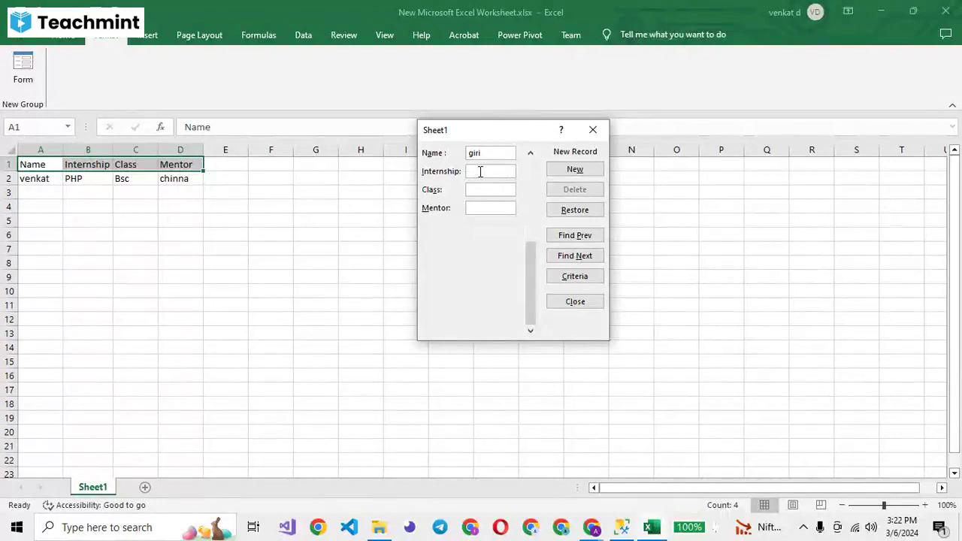
type("Excel")
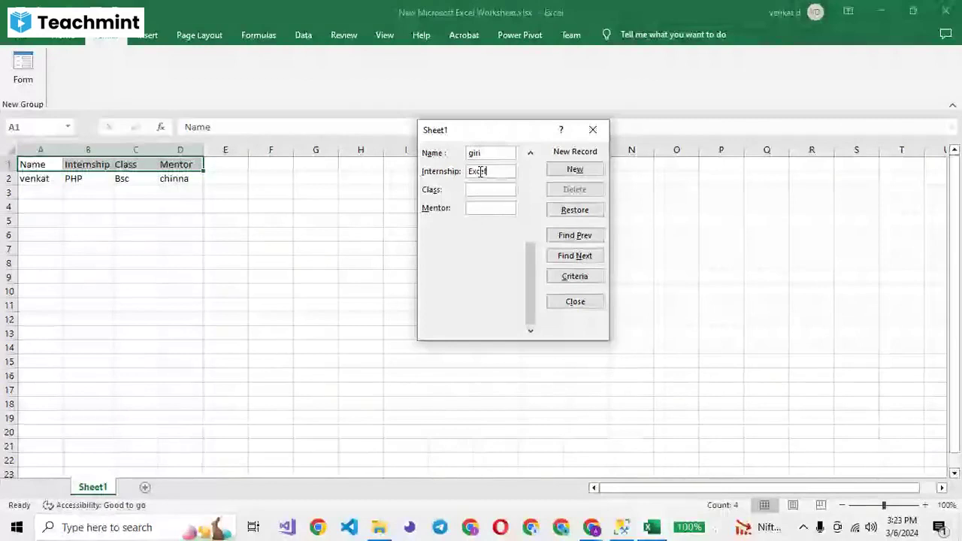
left_click(477, 189)
type("bcom")
key("Tab")
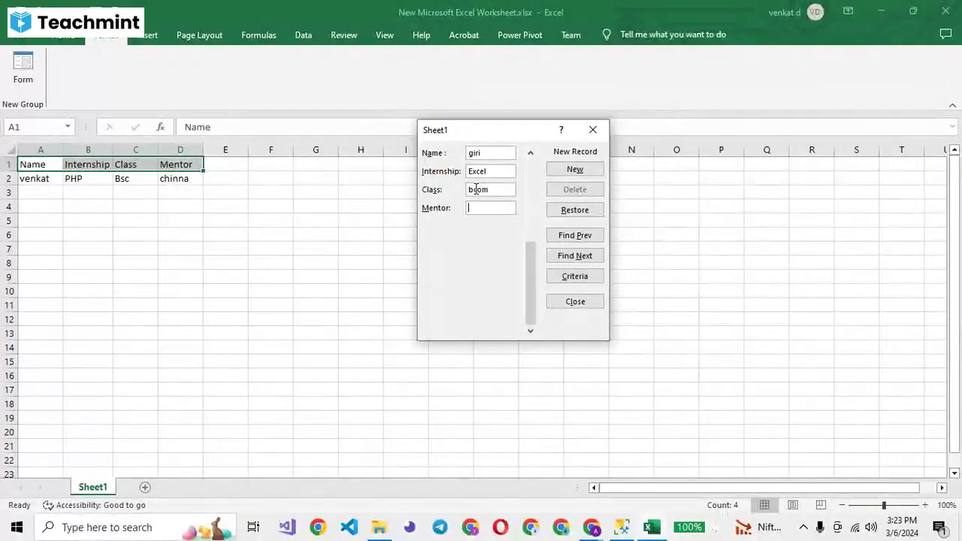
type("venkat")
left_click(552, 172)
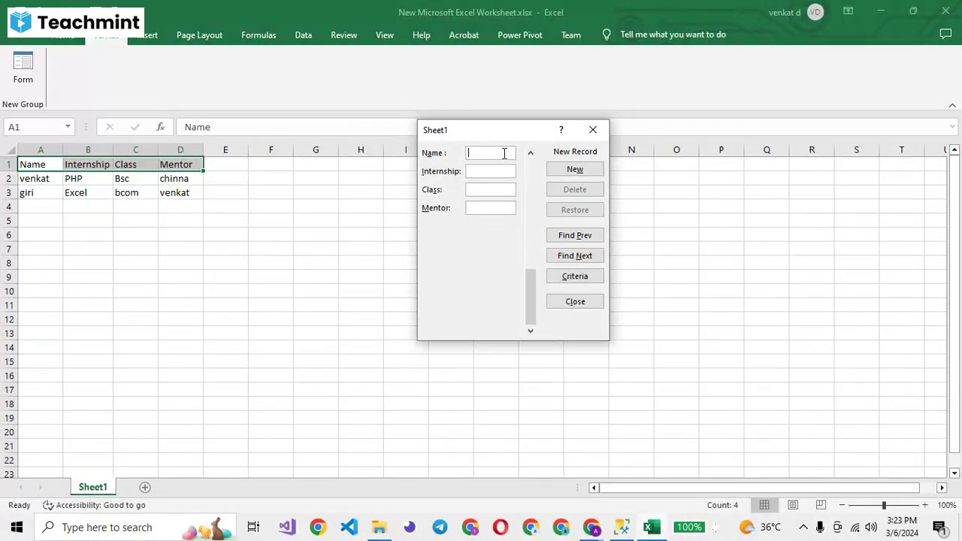
- Enter a student name, Internship Python, Class bxqhjbg and a mentor, adding it as row 4
type("ram")
key("Tab")
type("Python")
key("Tab")
type("bxqhjbg")
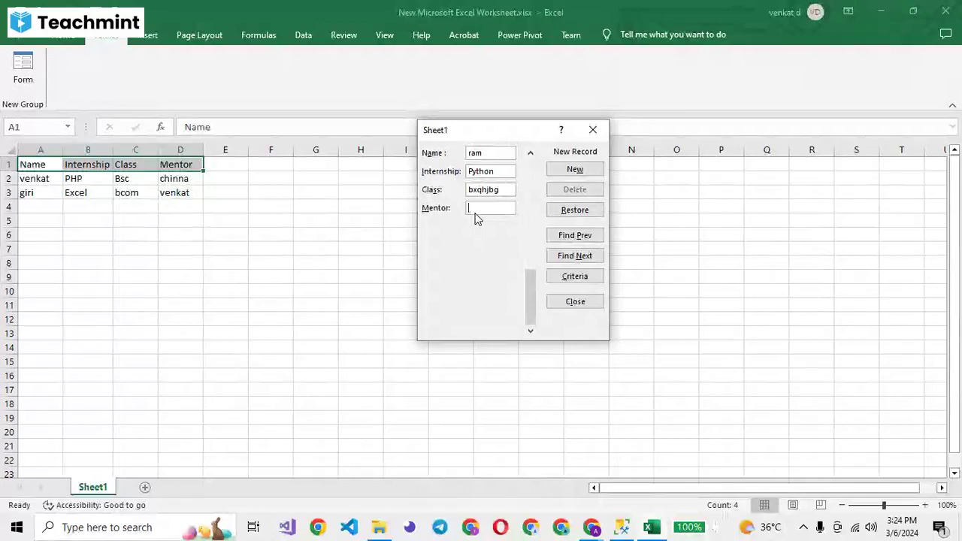
type("venkat")
key("Return")
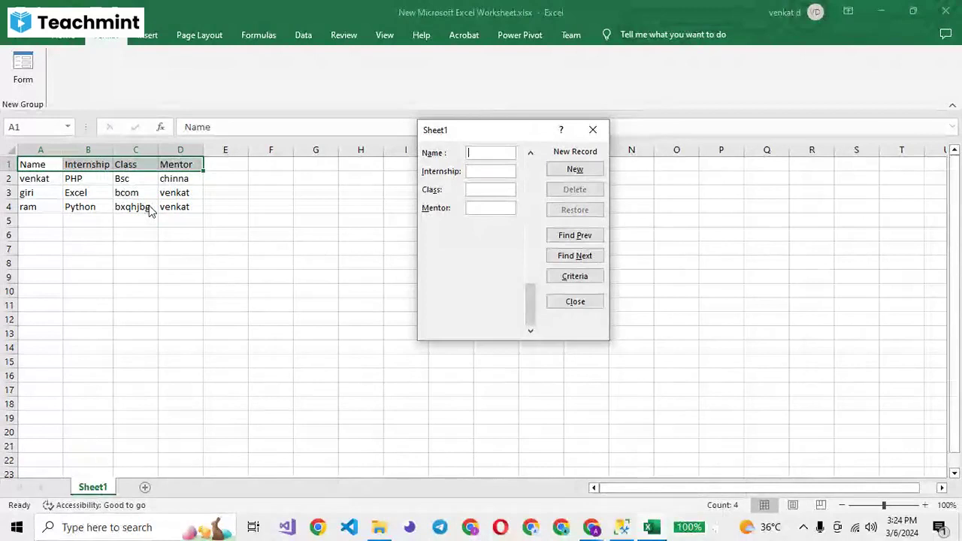
- Bring back record 3 and change its Class from bxqhjbg to Btech
left_click(577, 238)
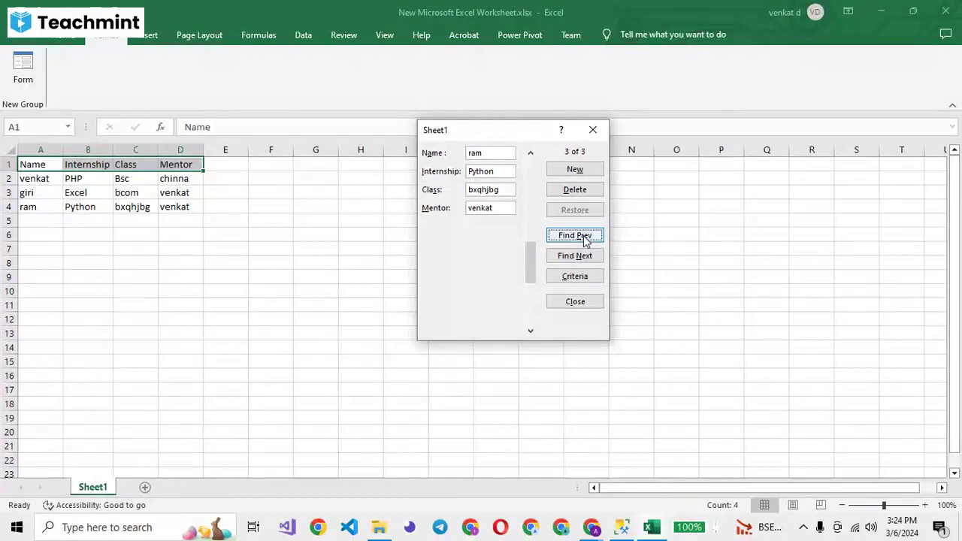
left_click(500, 191)
key("BackSpace")
key("BackSpace")
key("BackSpace")
key("BackSpace")
key("BackSpace")
key("BackSpace")
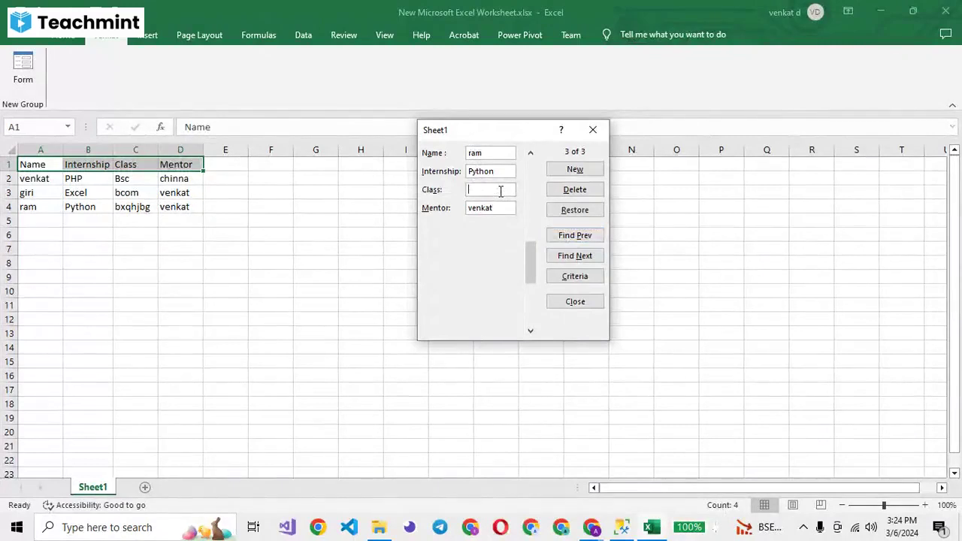
type("Bte")
type("ch")
key("Return")
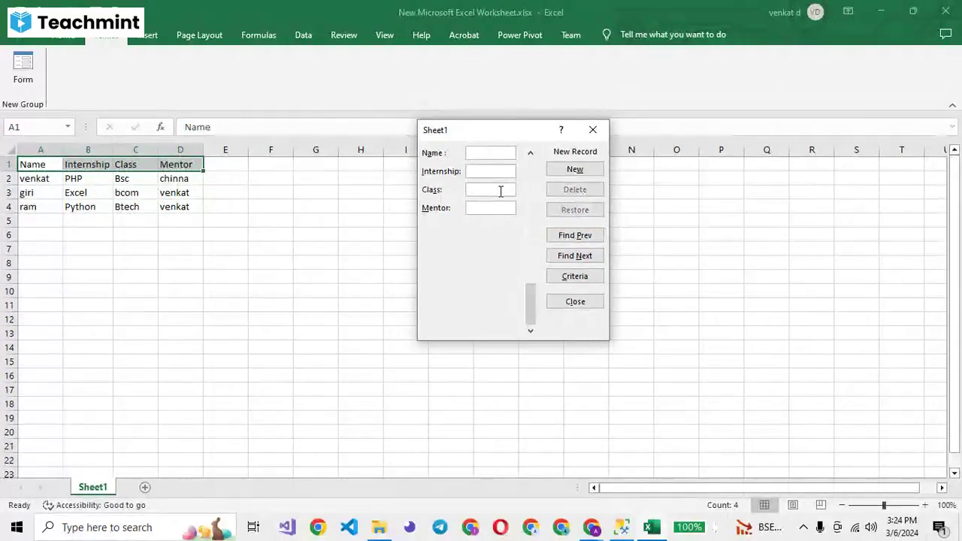
- Page back to the first record and shorten its Internship from PHP to PH
left_click(584, 237)
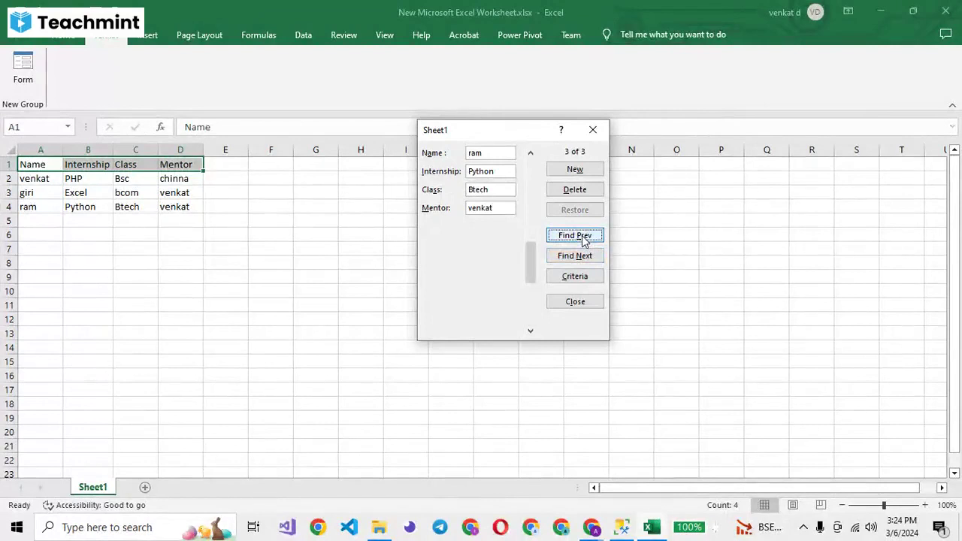
double_click(584, 238)
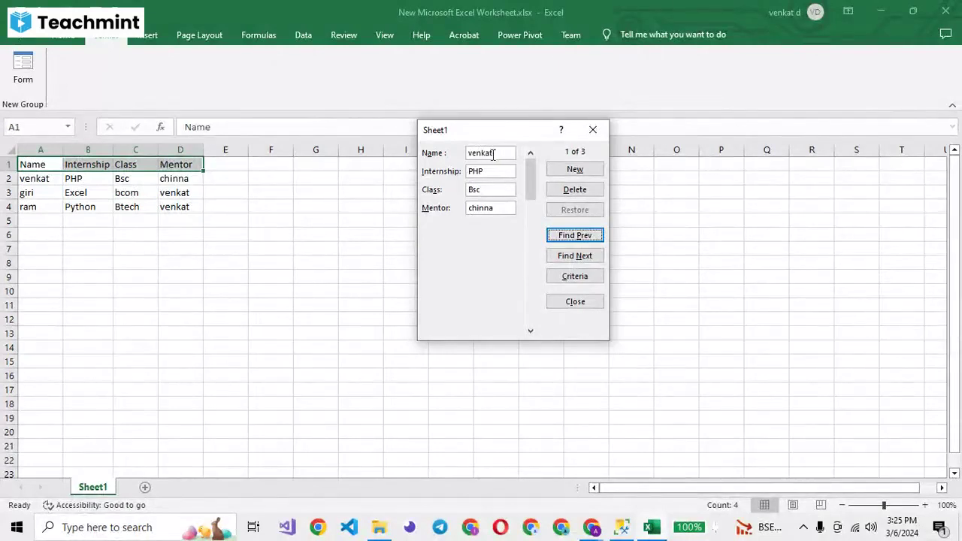
left_click(582, 259)
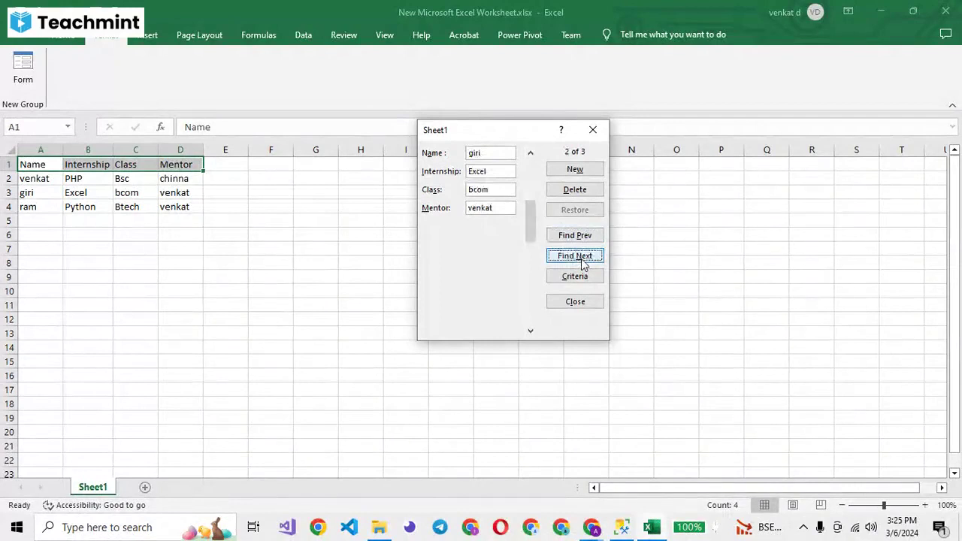
left_click(583, 260)
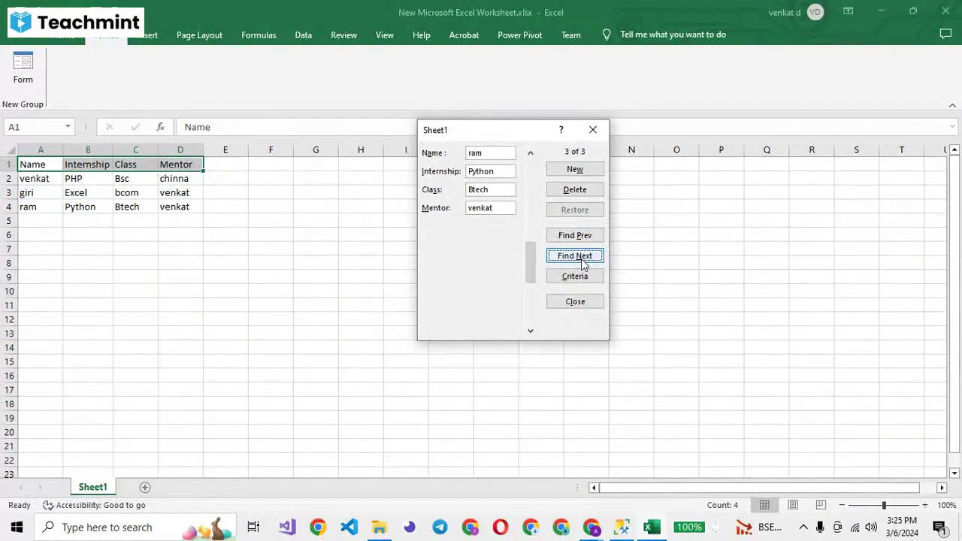
left_click(576, 236)
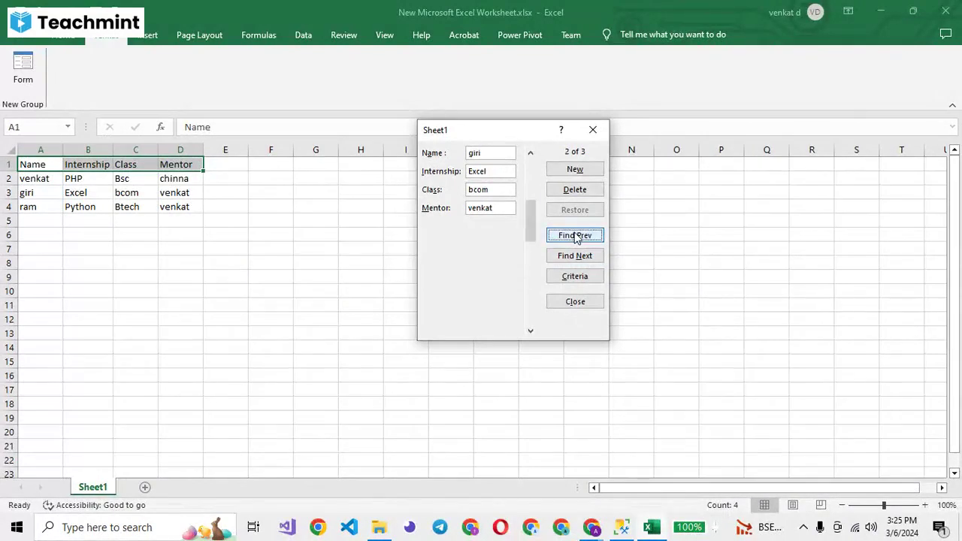
left_click(576, 236)
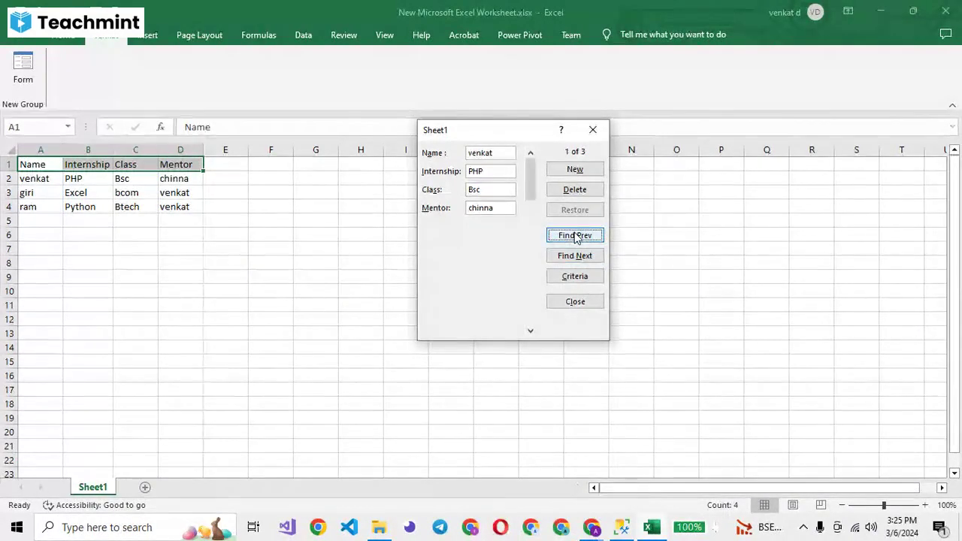
left_click(578, 257)
left_click(578, 258)
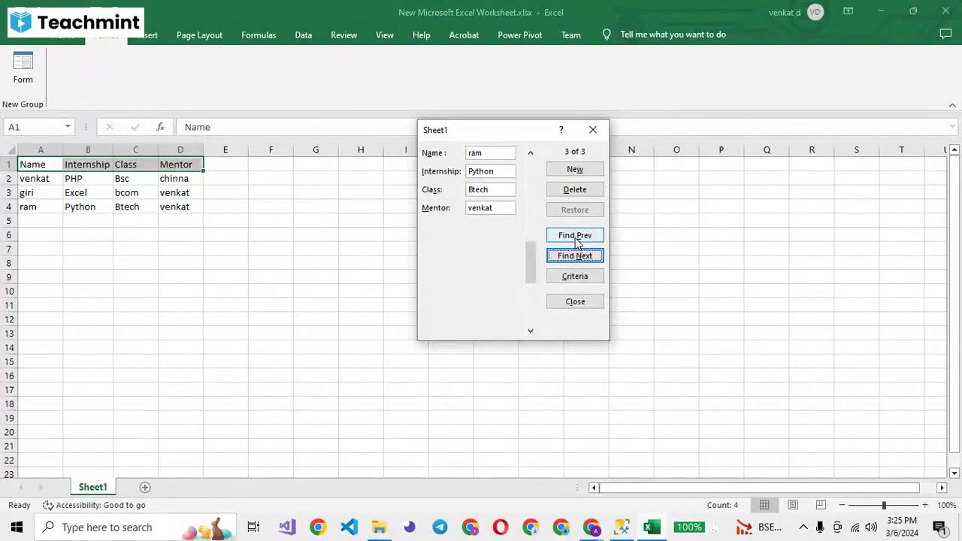
left_click(576, 238)
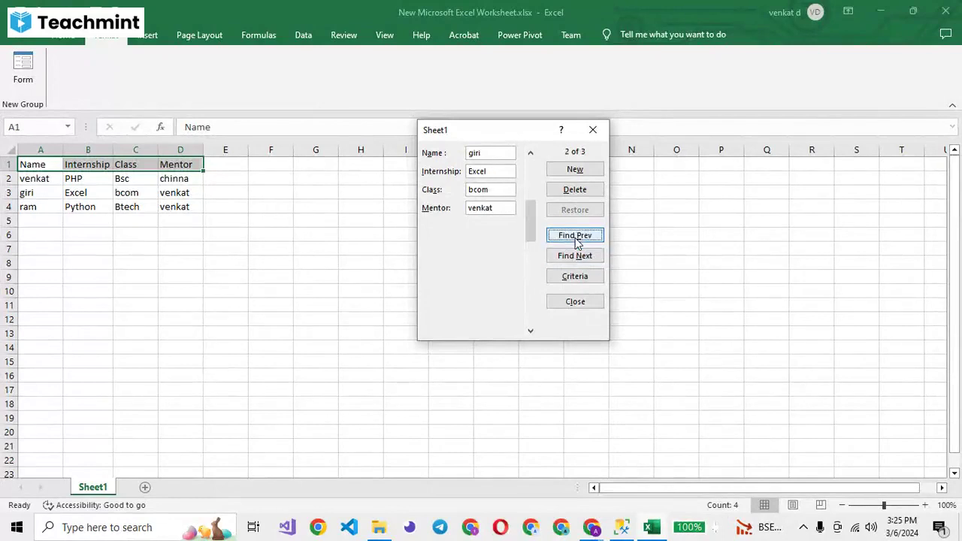
left_click(576, 236)
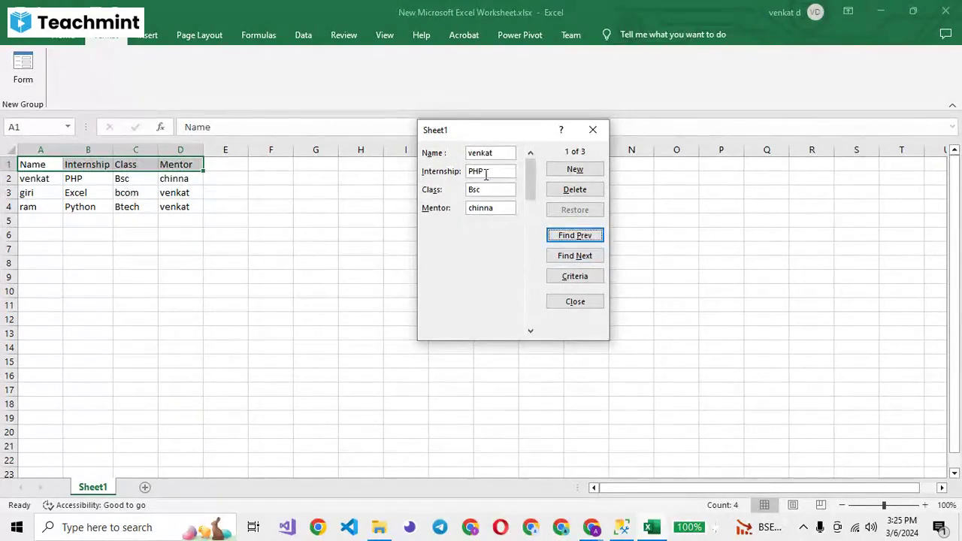
left_click(485, 172)
key("BackSpace")
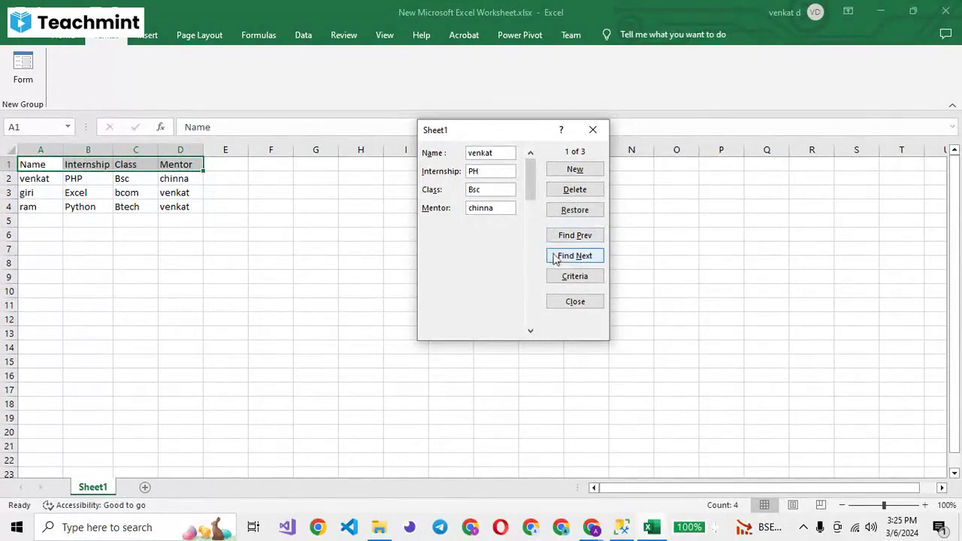
key("Return")
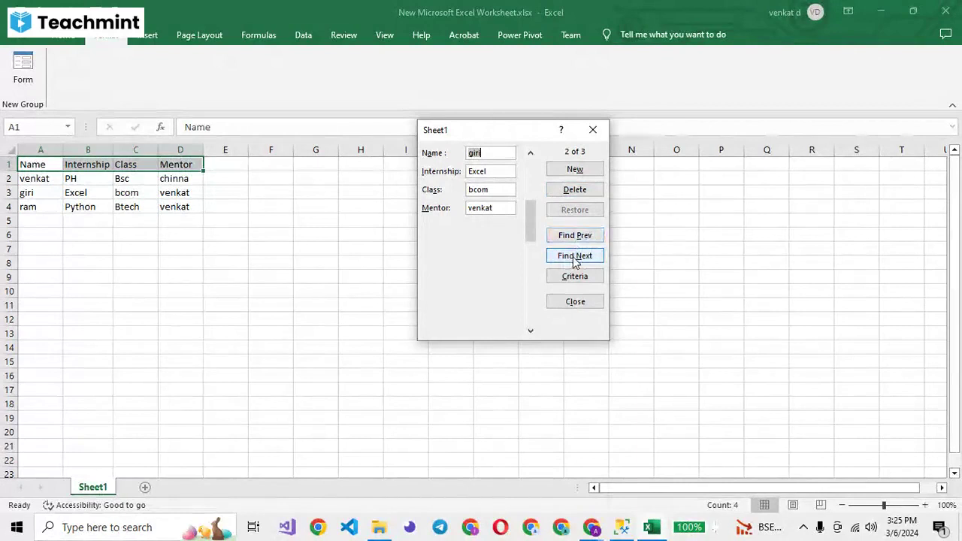
- Page through the records to check the edit, then close the data form
left_click(573, 258)
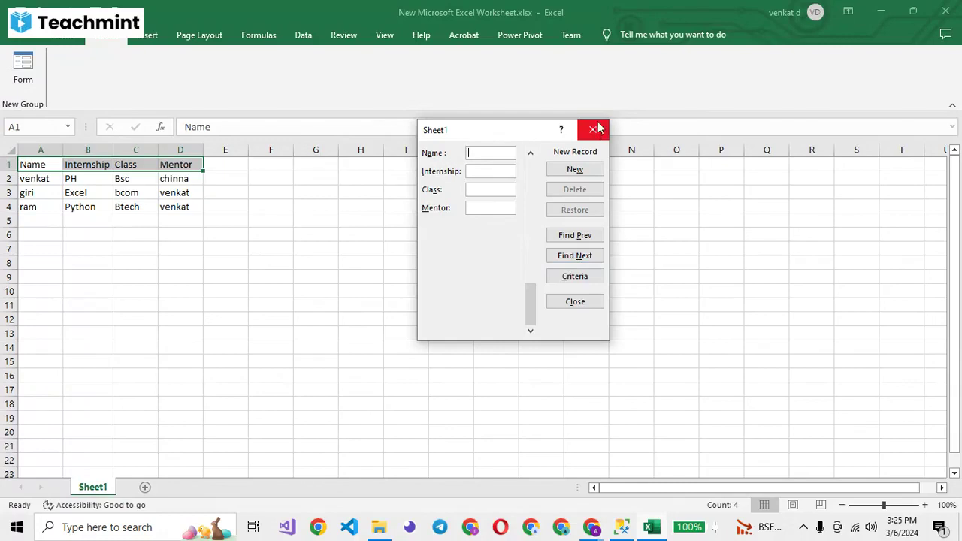
left_click(567, 236)
left_click(565, 239)
left_click(566, 238)
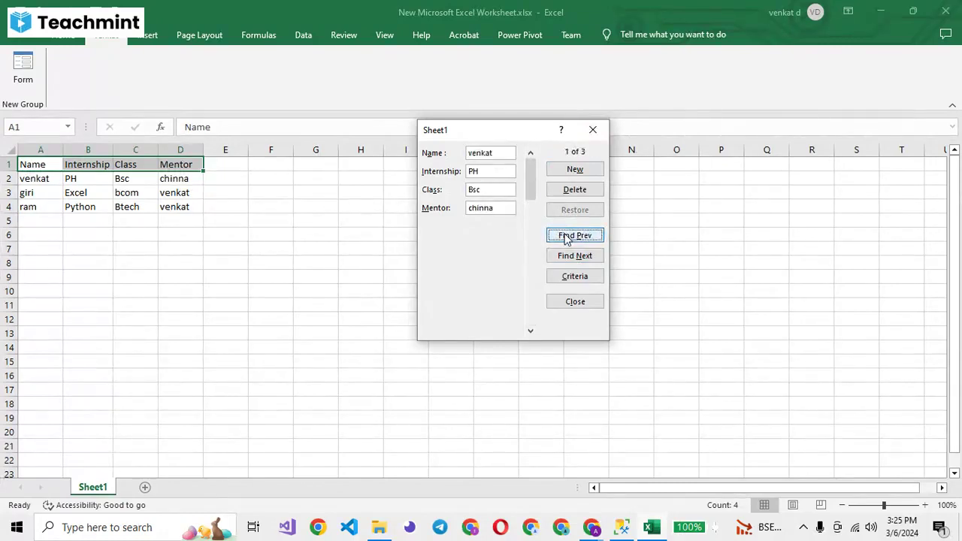
left_click(566, 239)
left_click(583, 257)
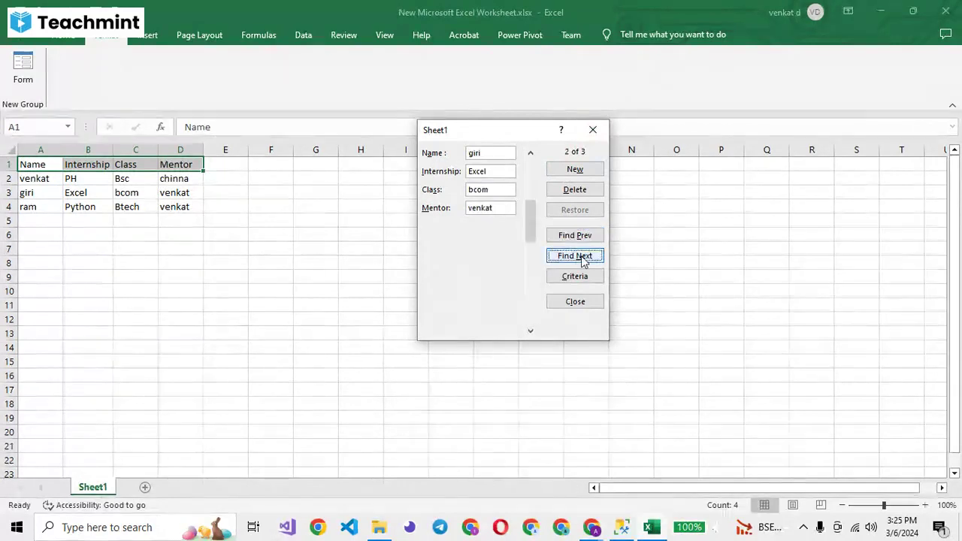
left_click(593, 129)
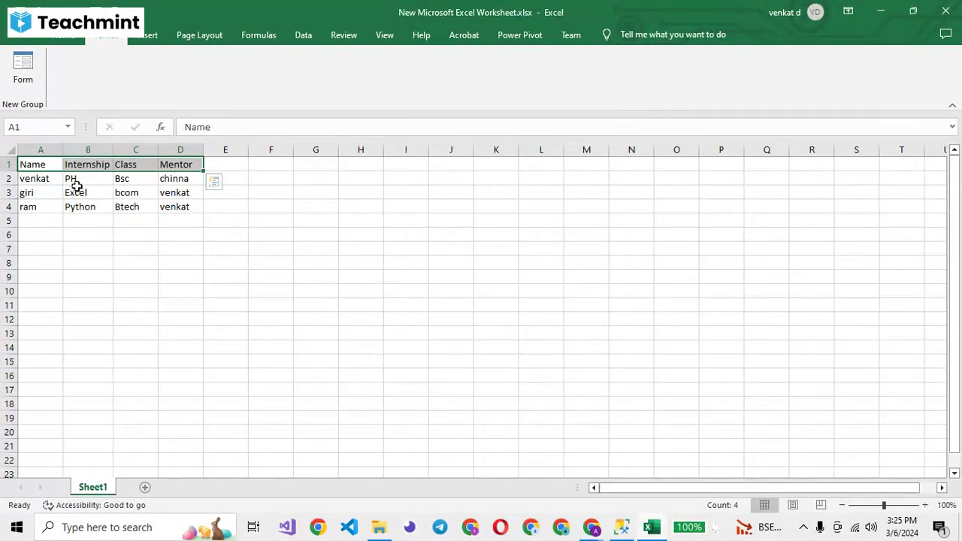
- Edit cell B2 so its Internship value reads P instead of PH
double_click(80, 178)
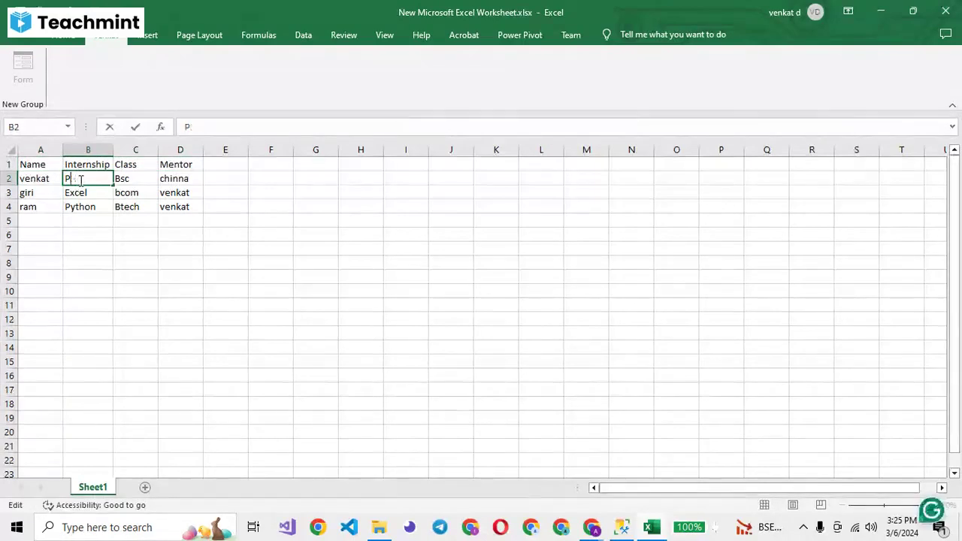
key("BackSpace")
left_click(209, 261)
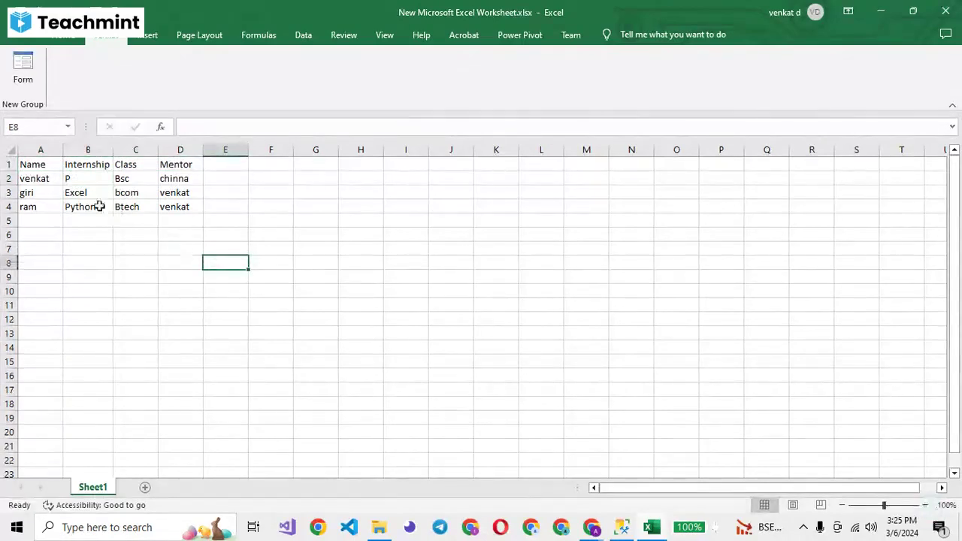
- Select header row A1:D1 and open the data form, accepting the first row as labels
left_click_drag(30, 164, 193, 165)
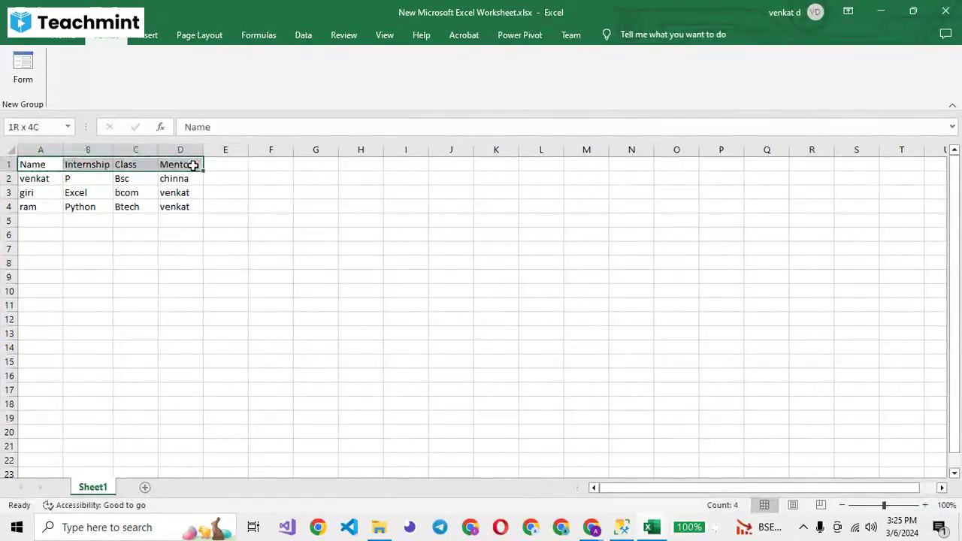
left_click(22, 66)
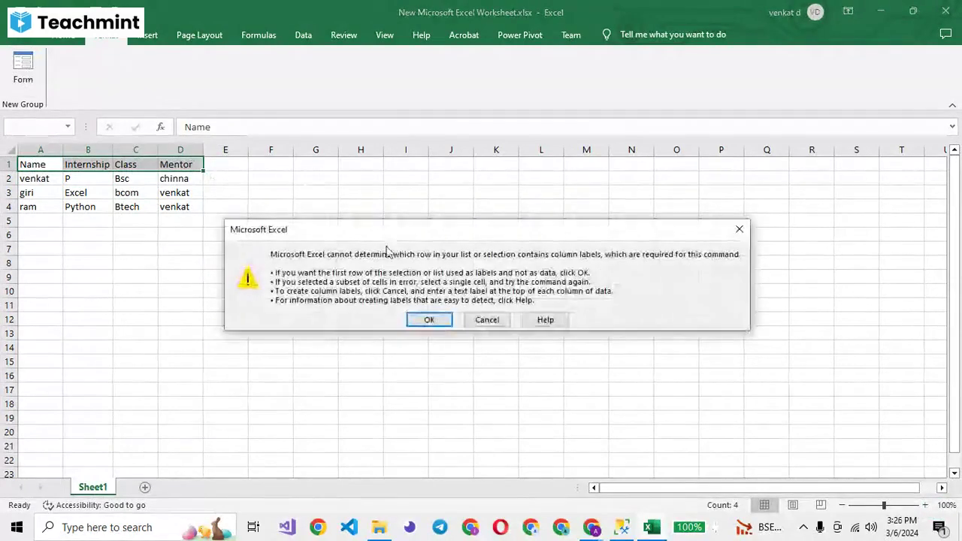
left_click(429, 320)
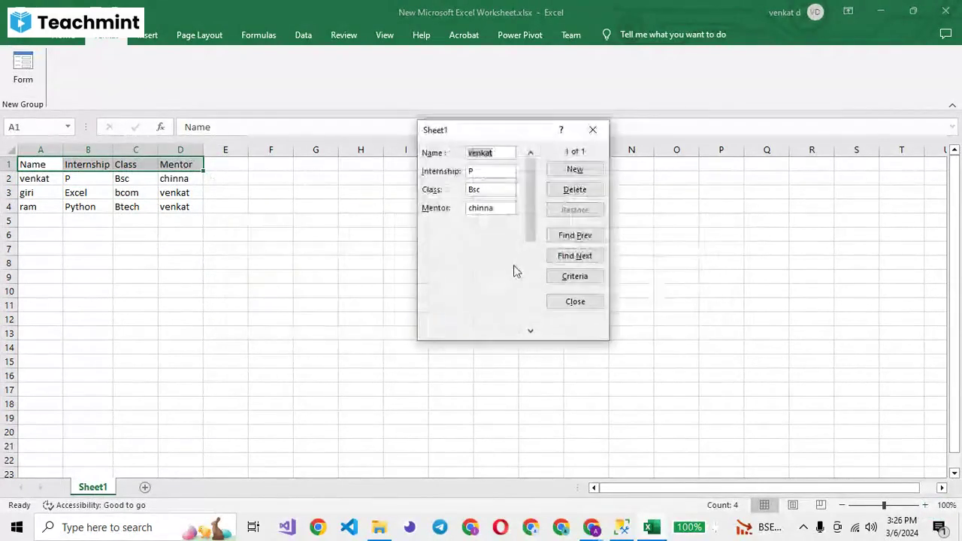
- Complete the Internship field in the form as PHP and save it to the sheet
left_click(489, 173)
type("HP")
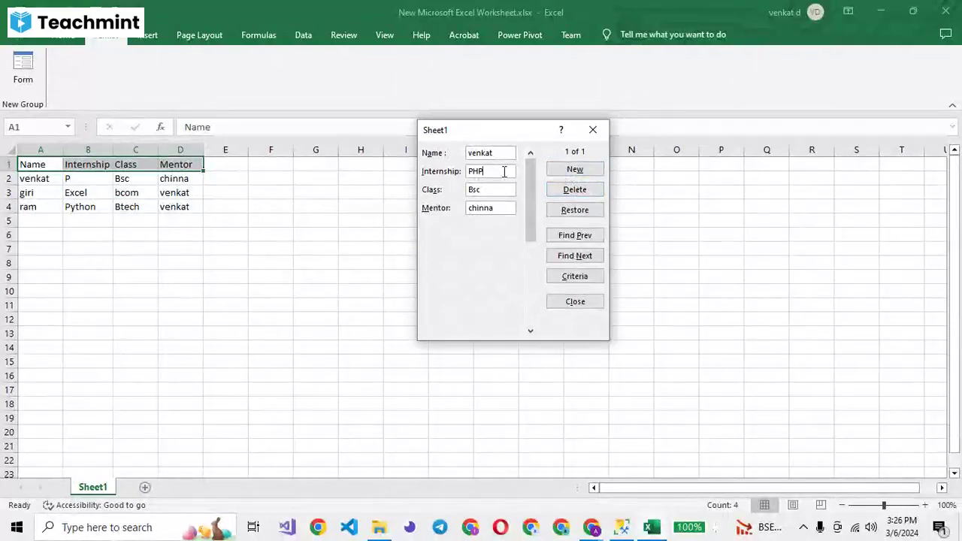
key("Return")
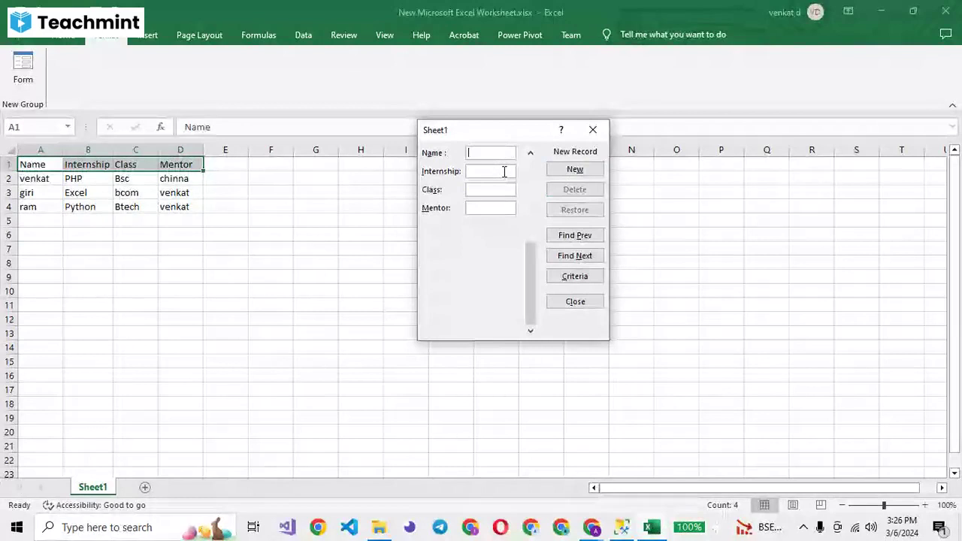
- Browse back to the record, cancel a deletion, close the data form and select a table cell
left_click(575, 235)
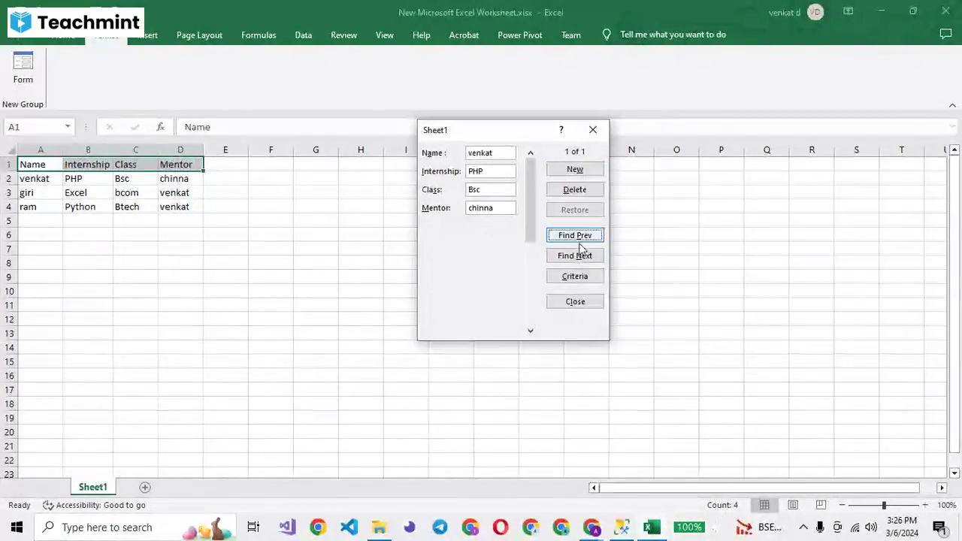
left_click(579, 257)
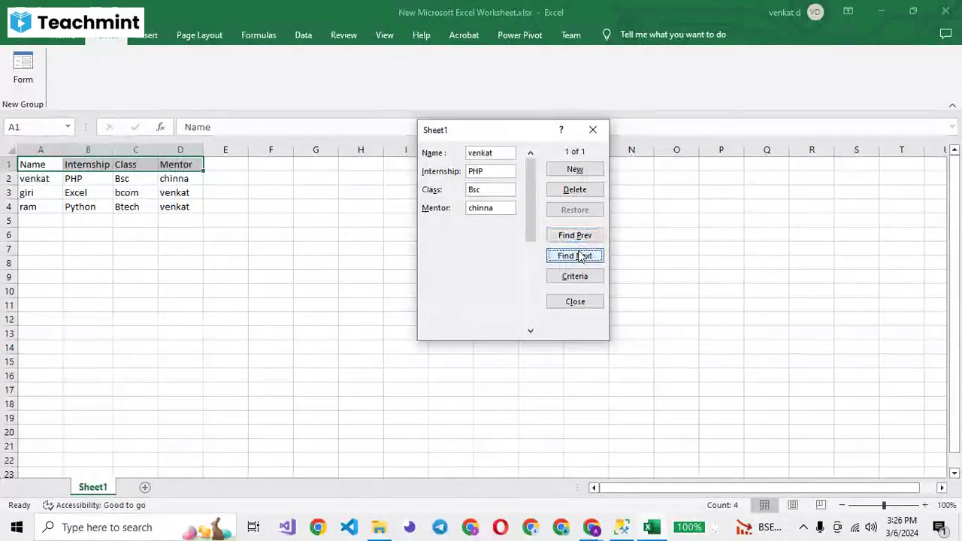
left_click(580, 257)
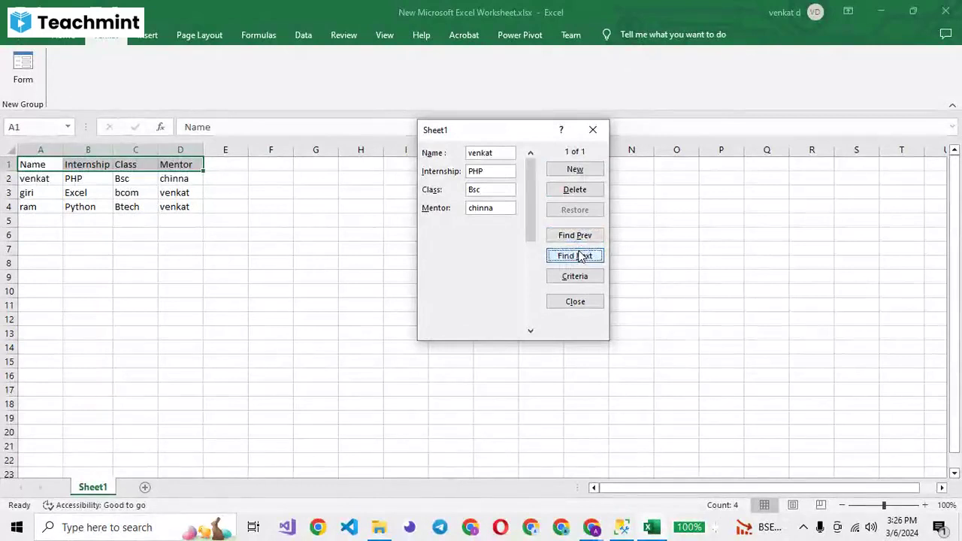
left_click(574, 191)
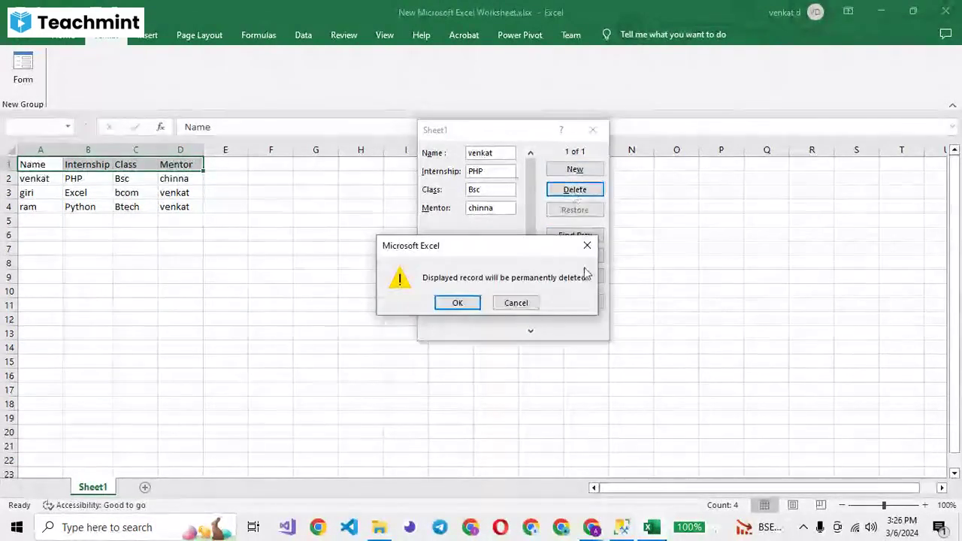
left_click(586, 245)
left_click(593, 129)
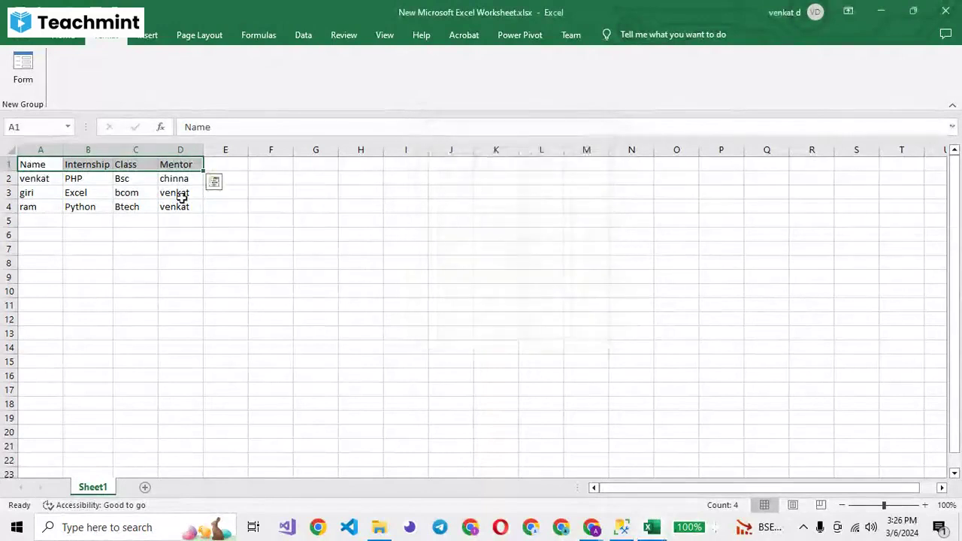
left_click(30, 204)
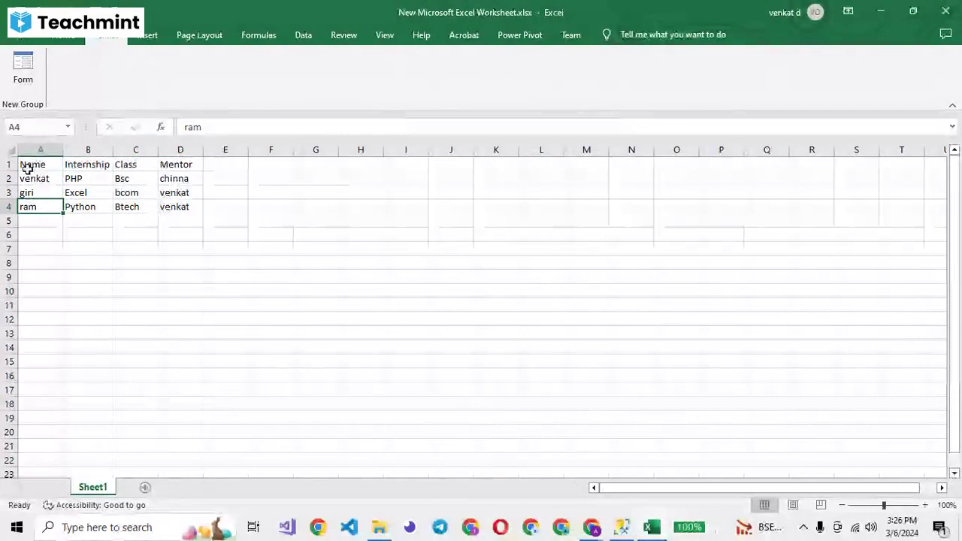
- Open the data form for A1:D4 and step through records 1–3 and back to the first
left_click(23, 66)
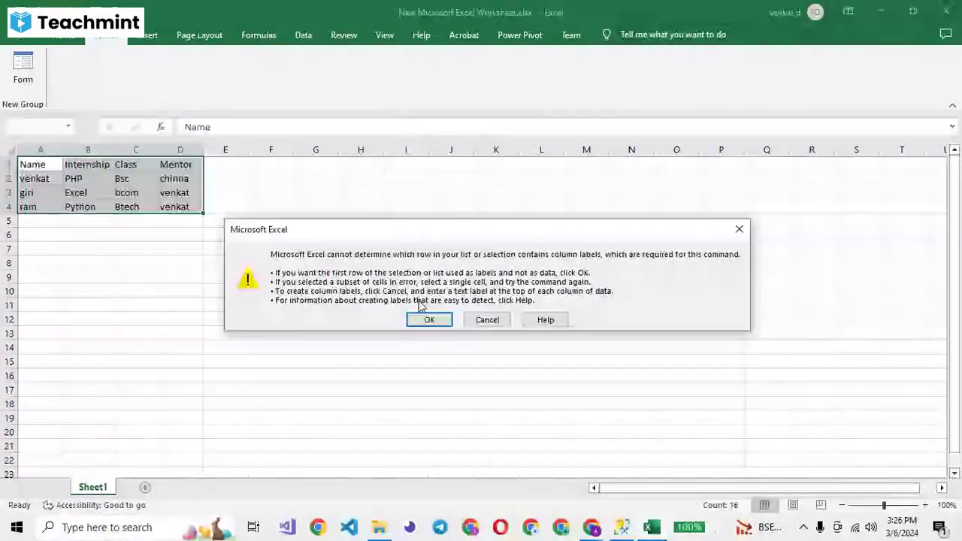
left_click(429, 321)
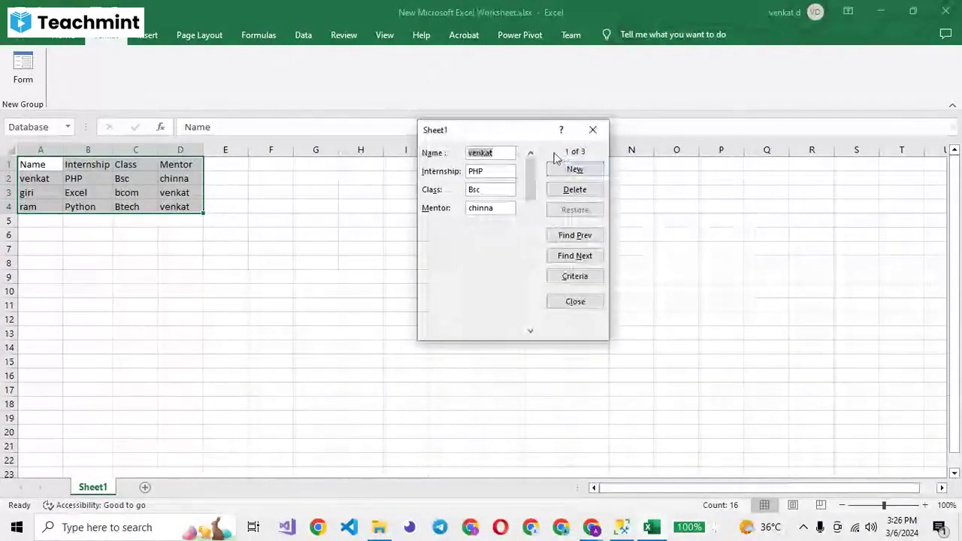
left_click(577, 256)
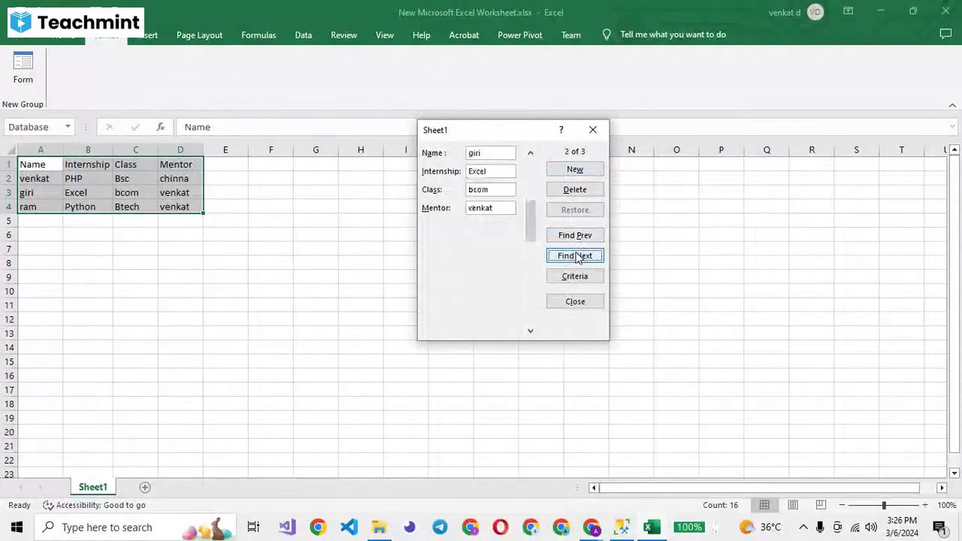
left_click(577, 256)
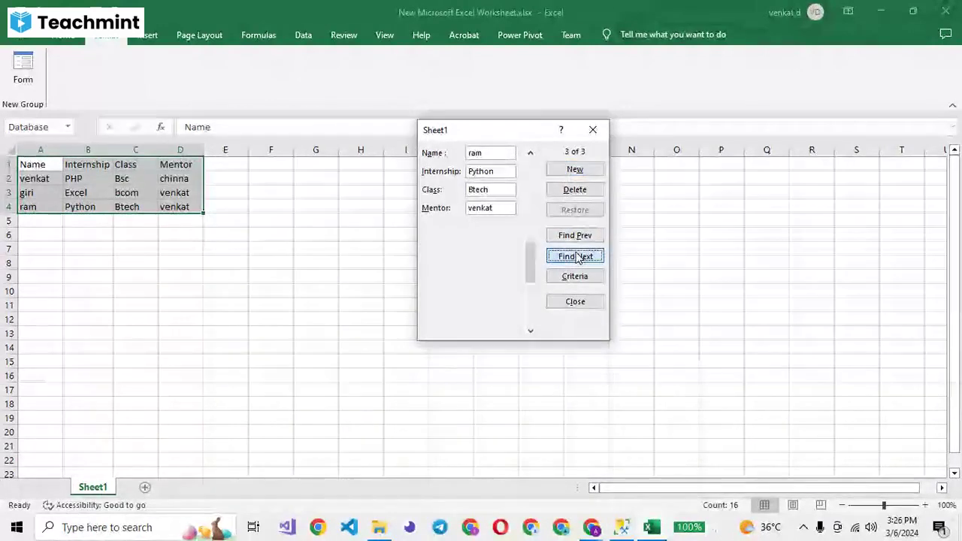
left_click(574, 235)
left_click(571, 236)
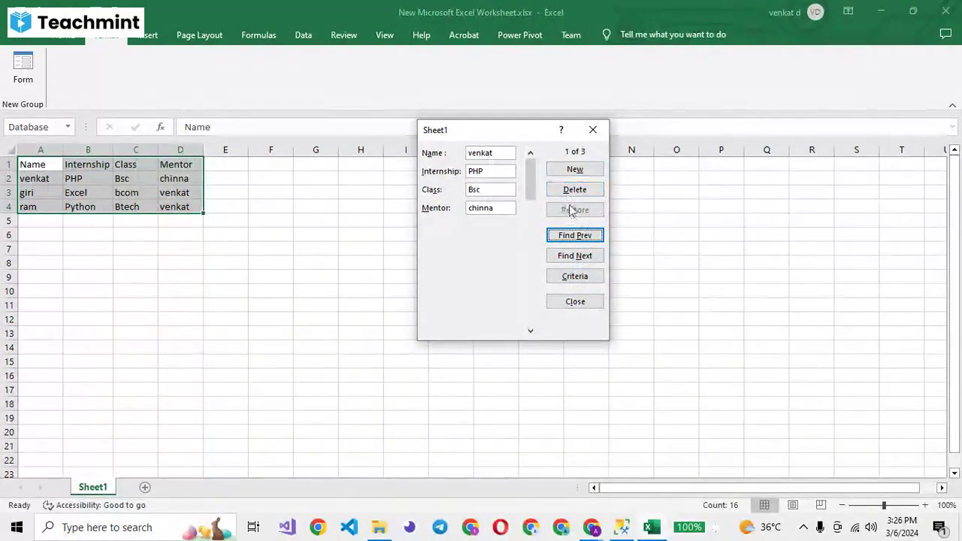
- Permanently delete the PHP/Bsc record, then put the form into blank Criteria mode
left_click(571, 191)
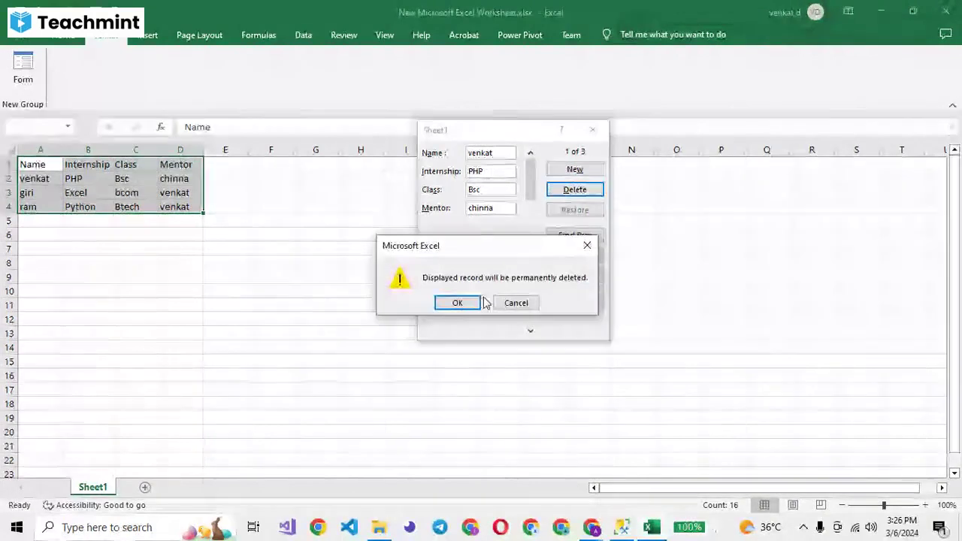
left_click(459, 303)
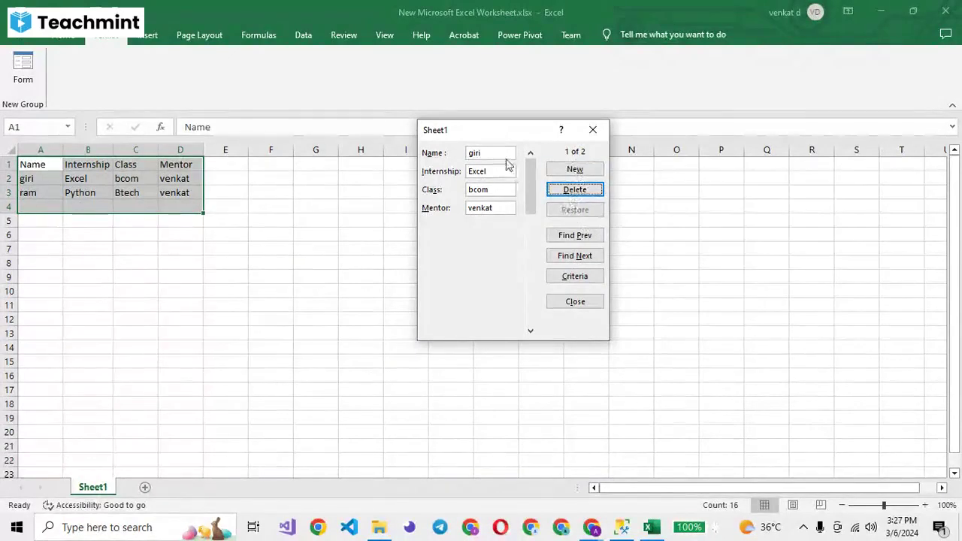
left_click(583, 277)
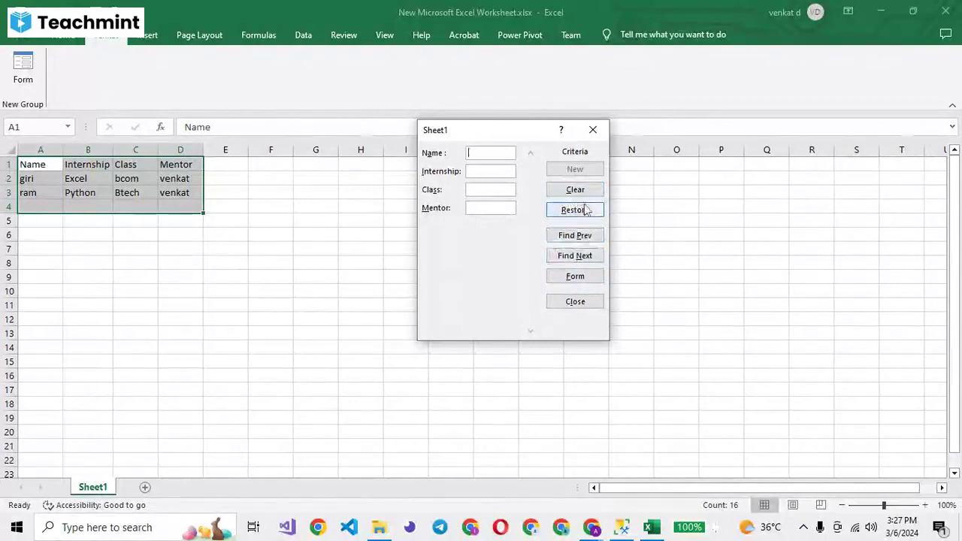
- Toggle Criteria/Form back to browsing, then Find Next and Find Prev to record 1 of 2
left_click(577, 278)
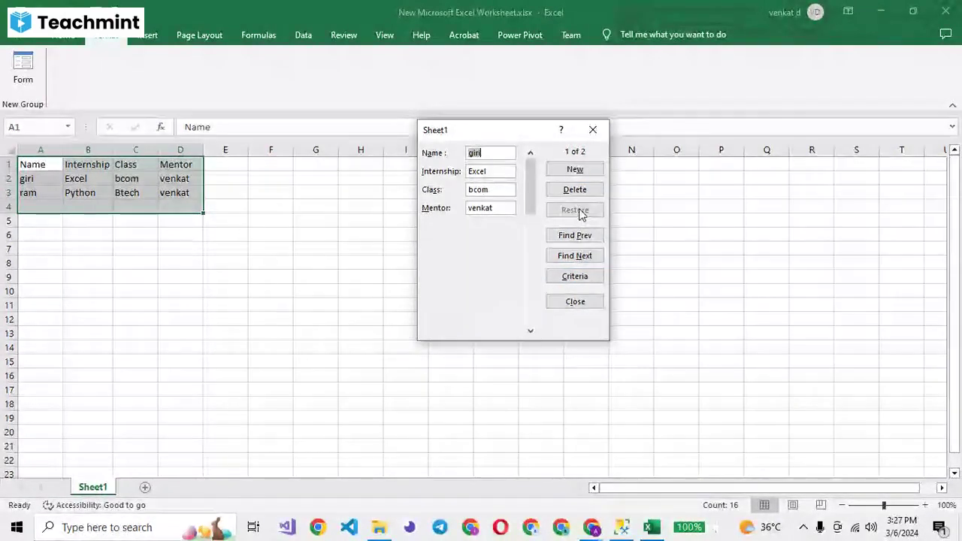
left_click(574, 280)
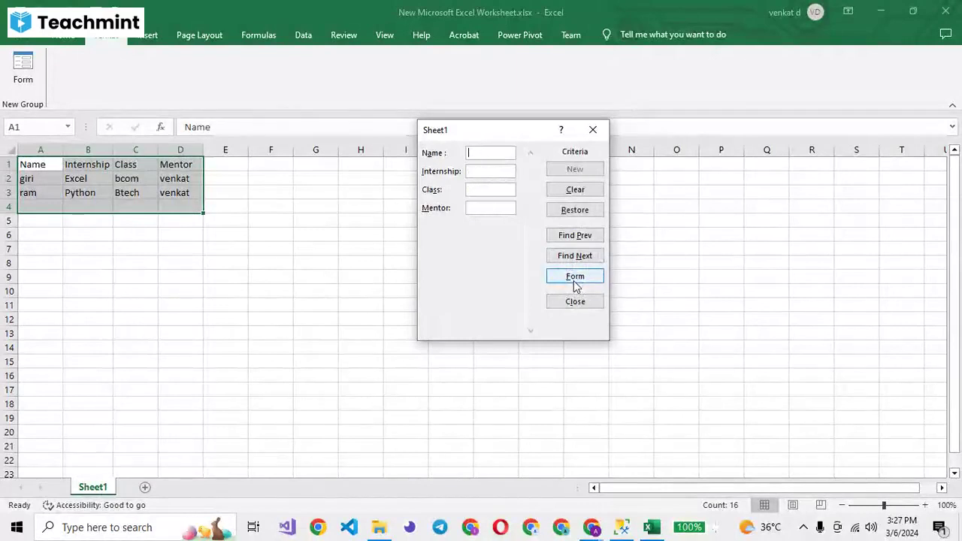
left_click(575, 276)
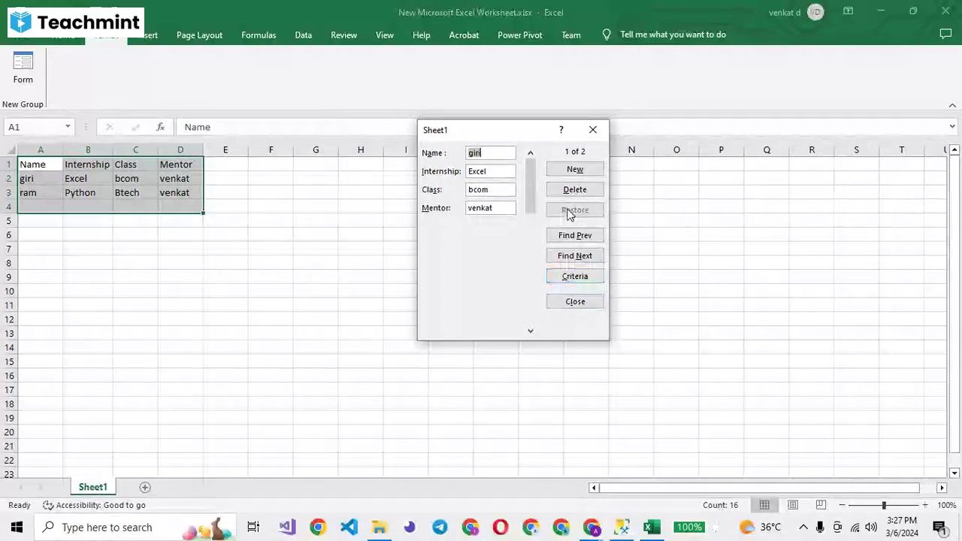
left_click(571, 255)
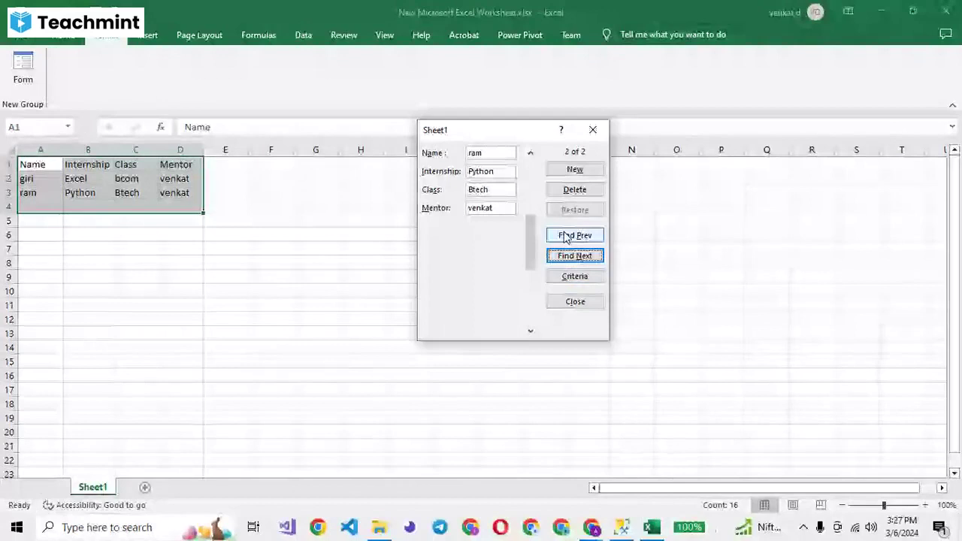
left_click(566, 236)
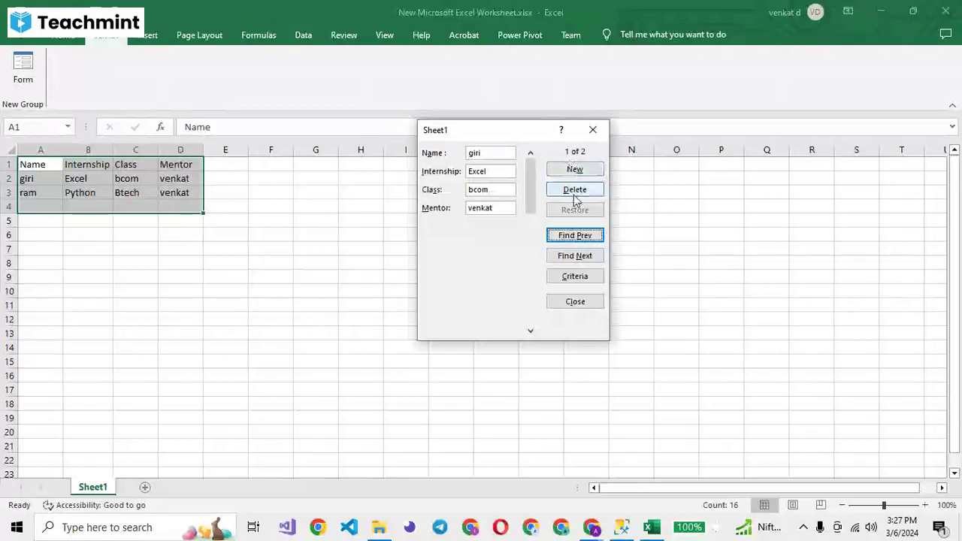
- Delete the displayed records and confirm, leaving only the header row and a blank New Record
left_click(575, 191)
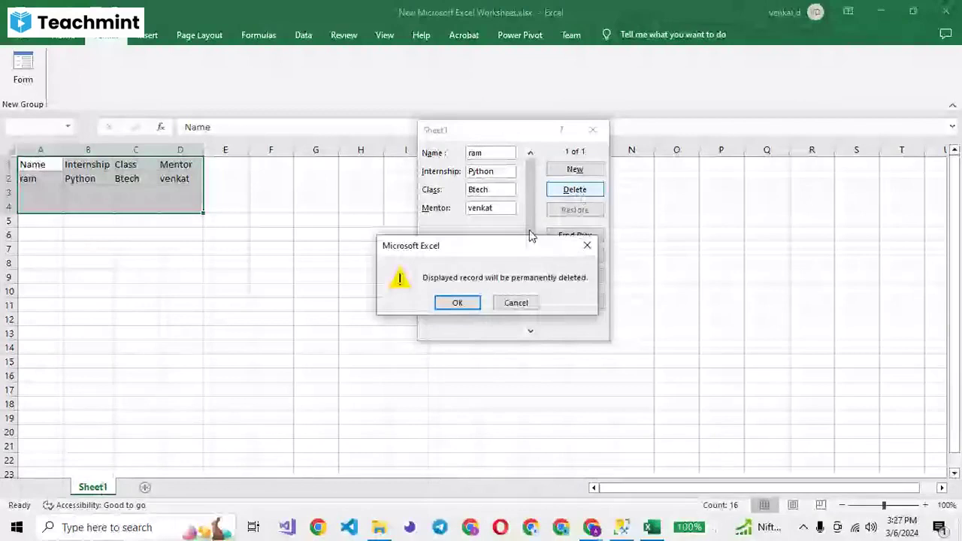
key("Return")
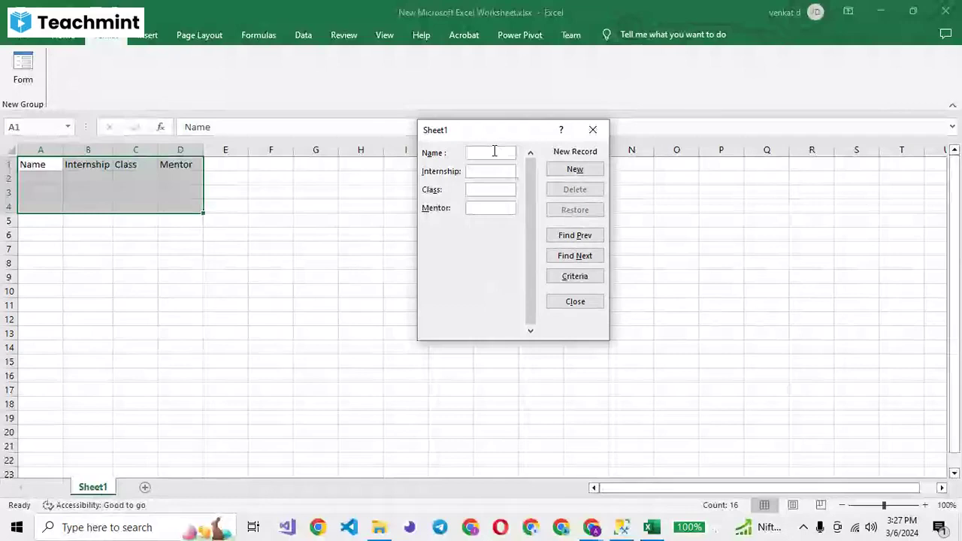
- Add a new record with a student name, Internship php, Class bsc and a mentor name
type("Swamy")
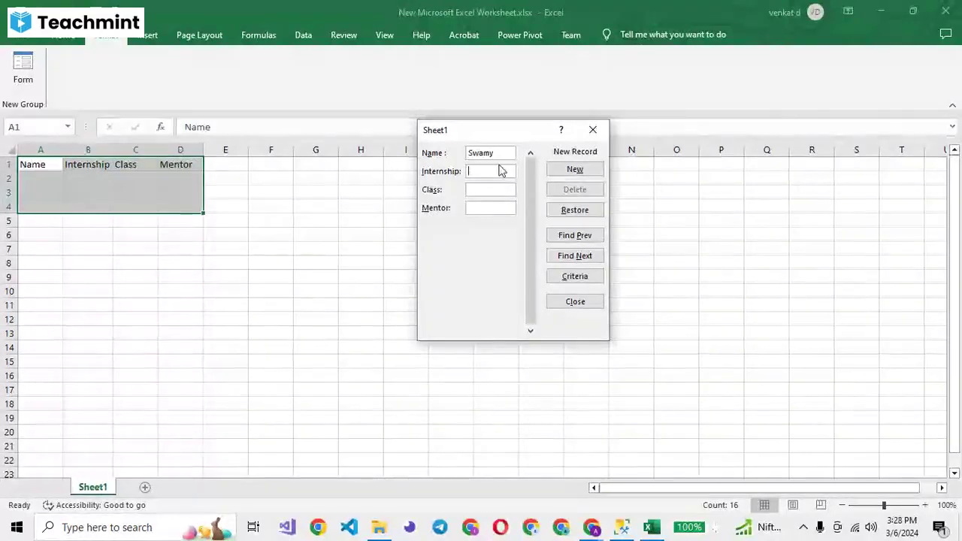
type("php")
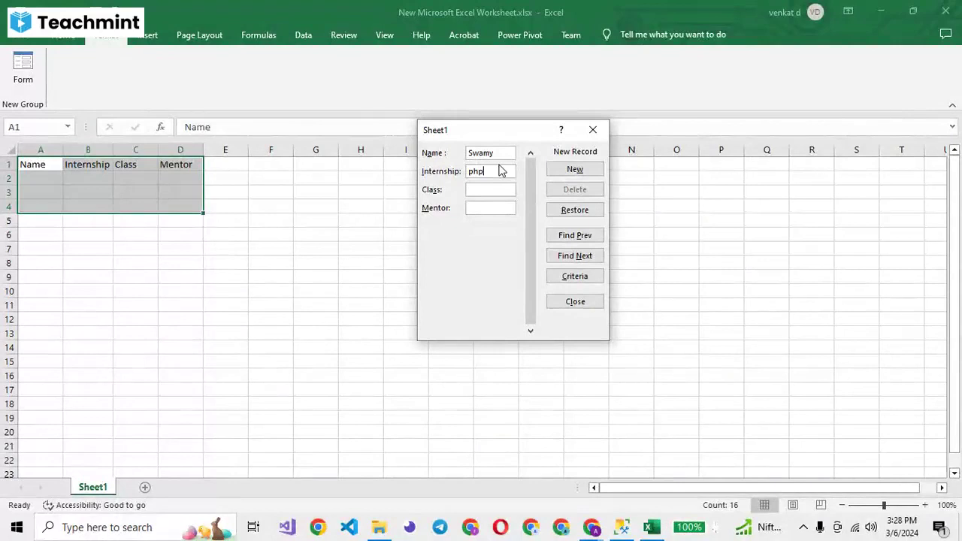
key("Tab")
type("bsc")
key("Tab")
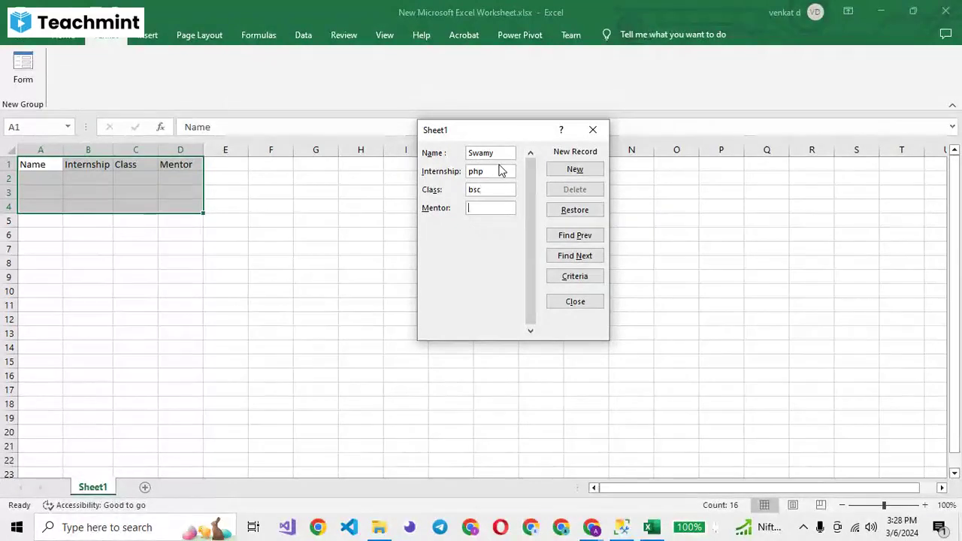
type("venkat")
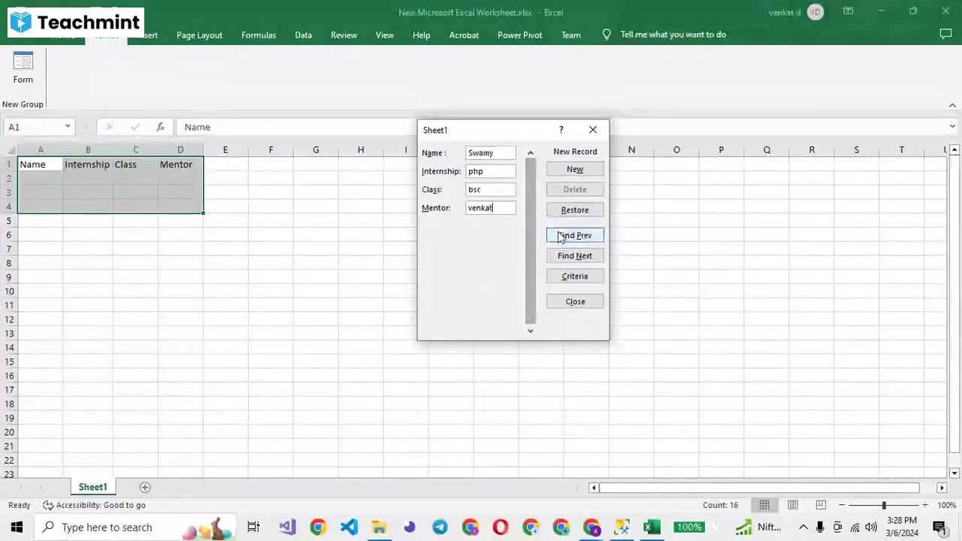
key("Return")
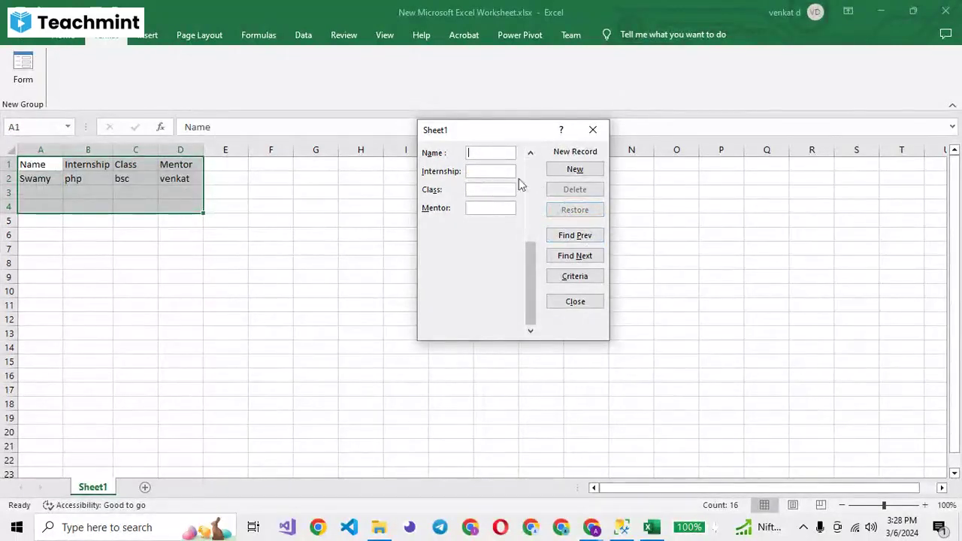
left_click(573, 236)
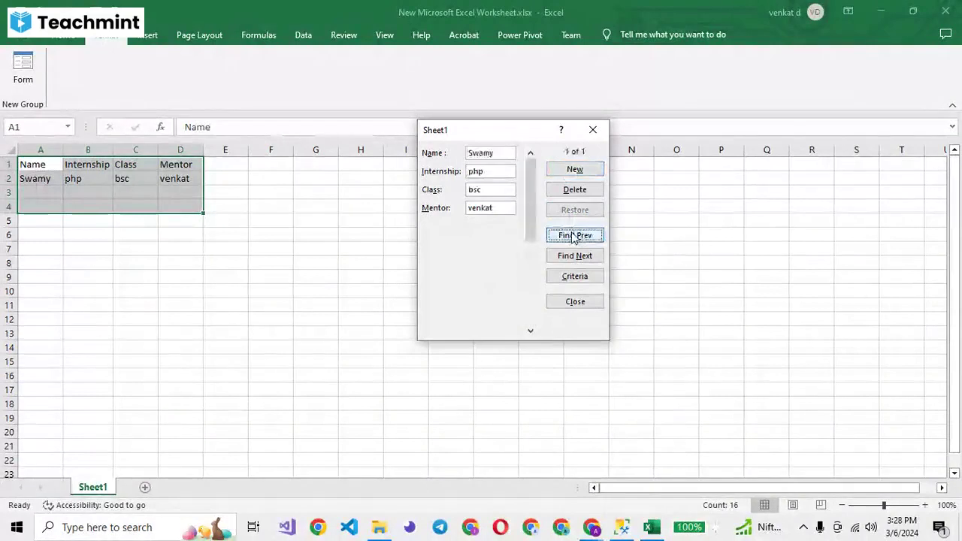
left_click(489, 189)
- Replace the Class value bsc with btech and save the record
key("BackSpace")
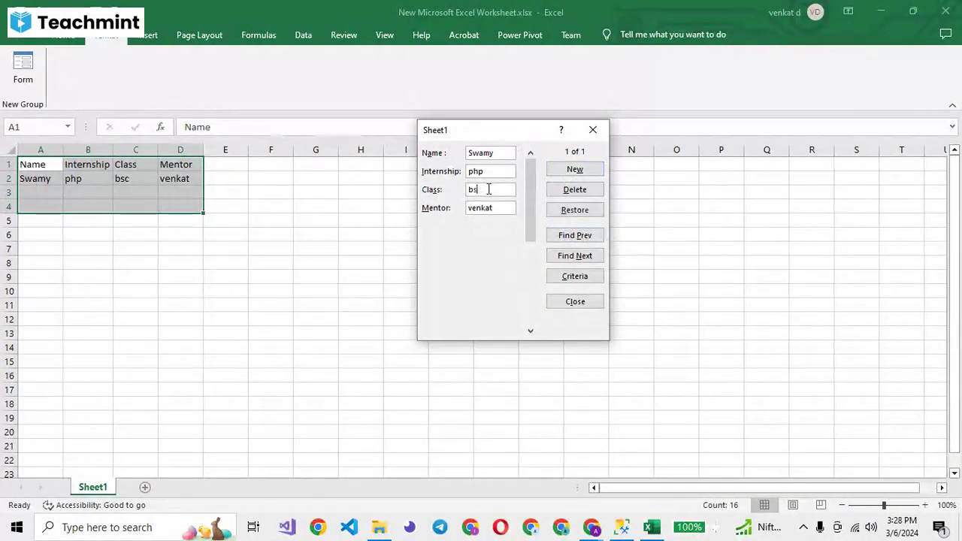
key("BackSpace")
key("BackSpace")
type("bt")
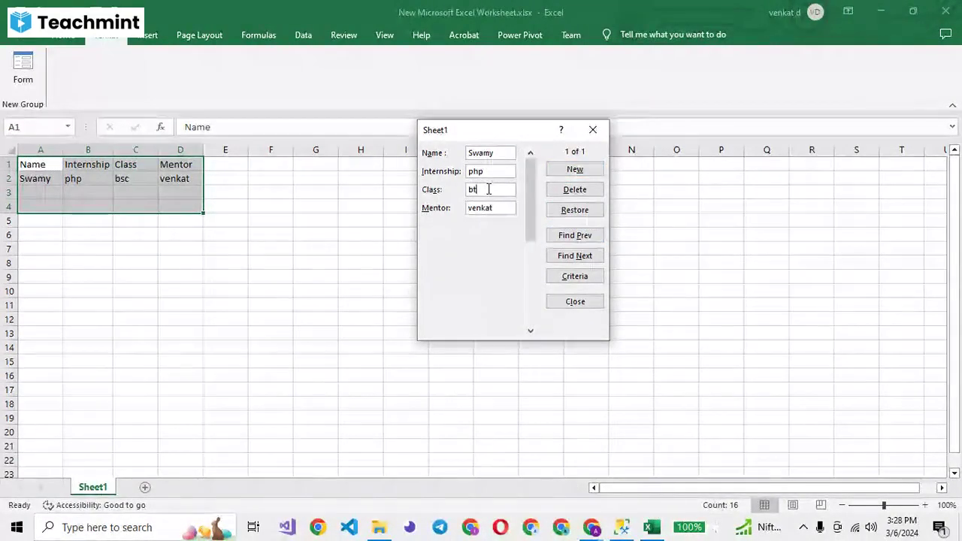
type("ech")
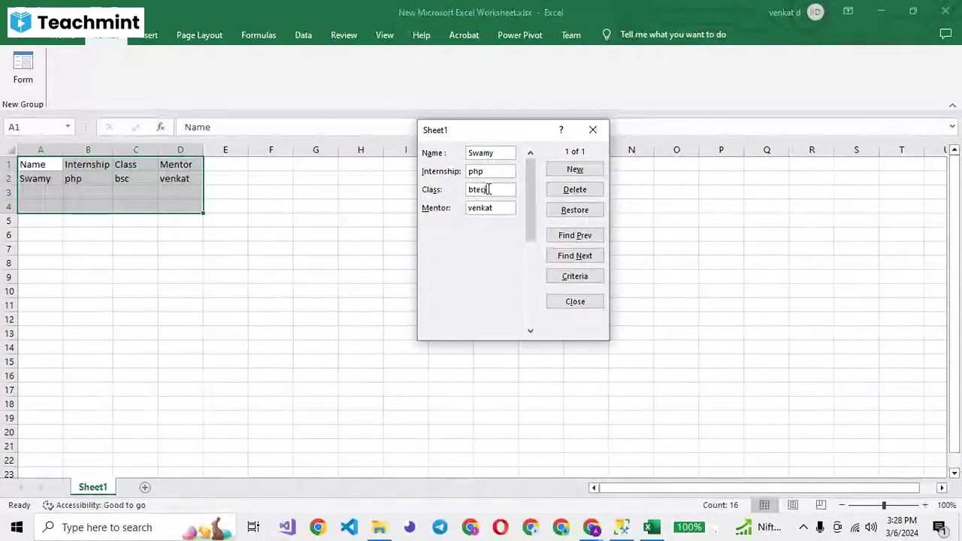
key("Return")
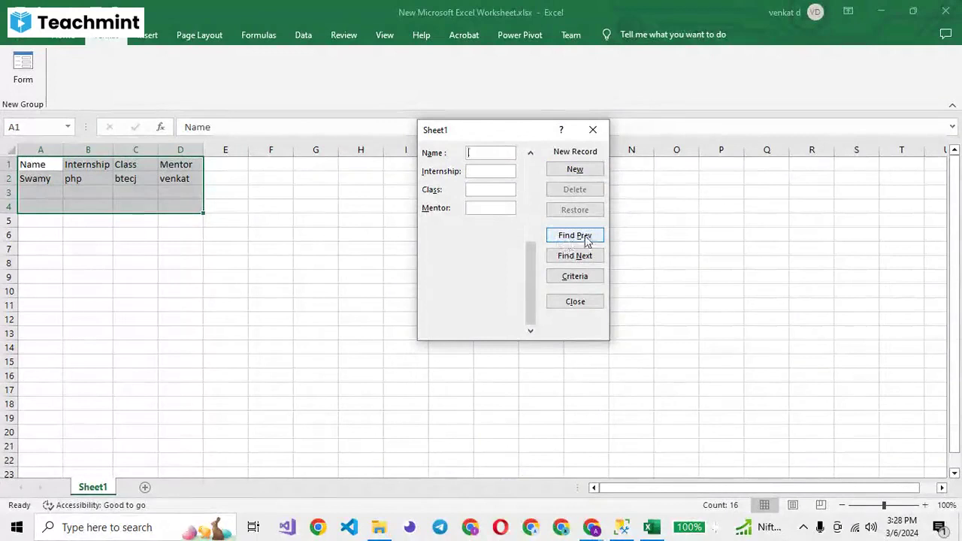
left_click(586, 237)
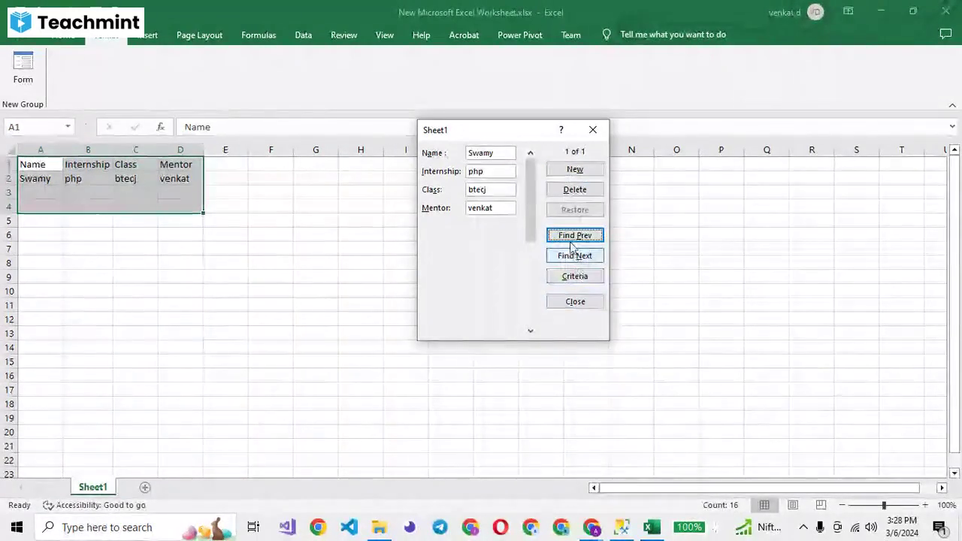
- Fix the mistyped final letter so Class reads btech, and commit it to the sheet
left_click(500, 190)
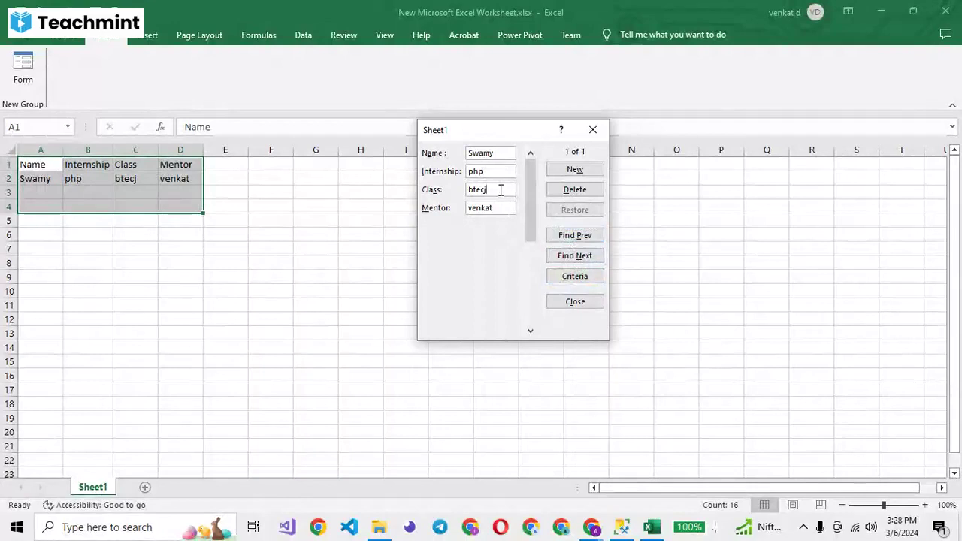
key("BackSpace")
type("h")
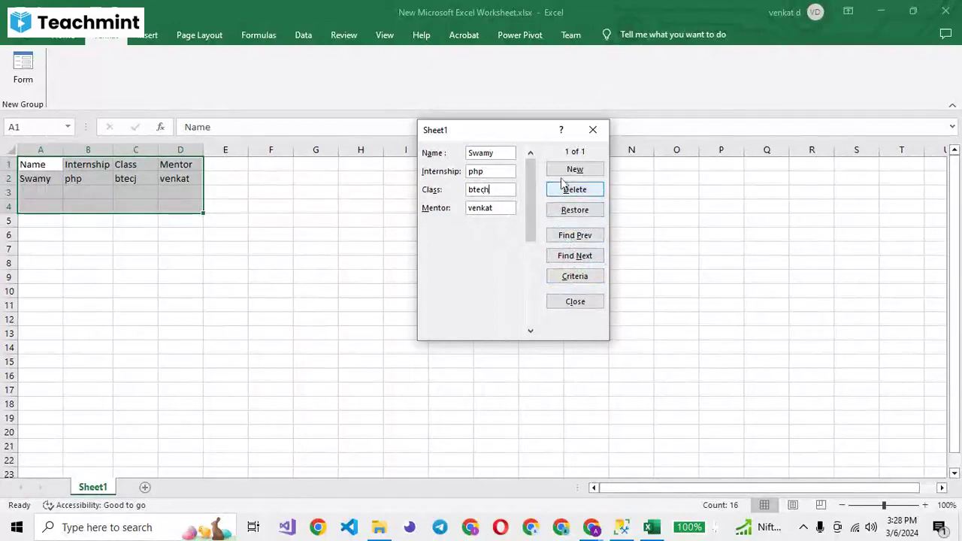
left_click(573, 210)
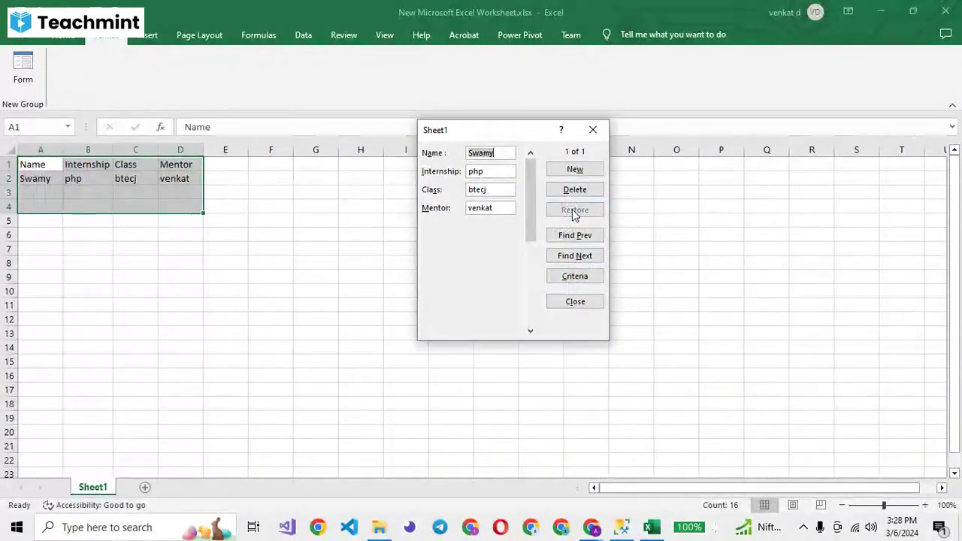
left_click(491, 189)
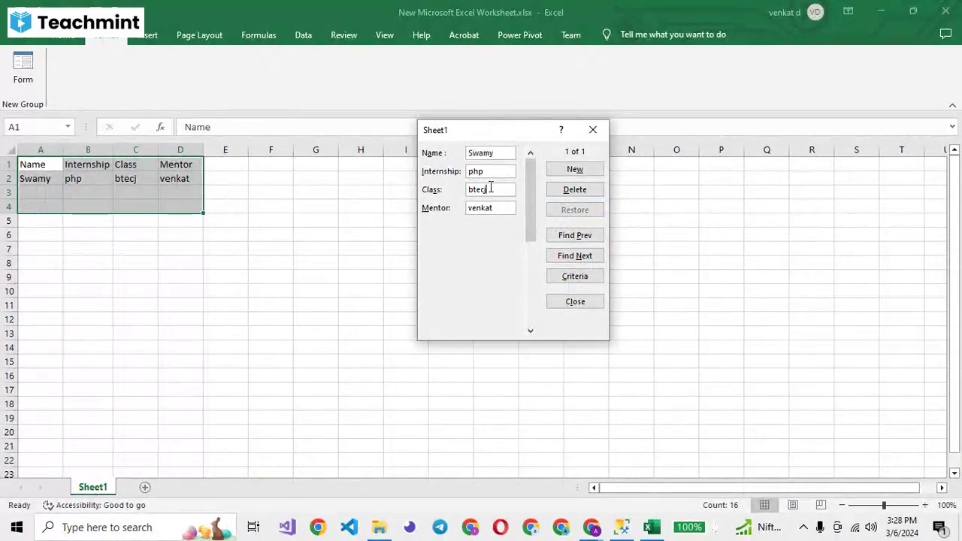
key("BackSpace")
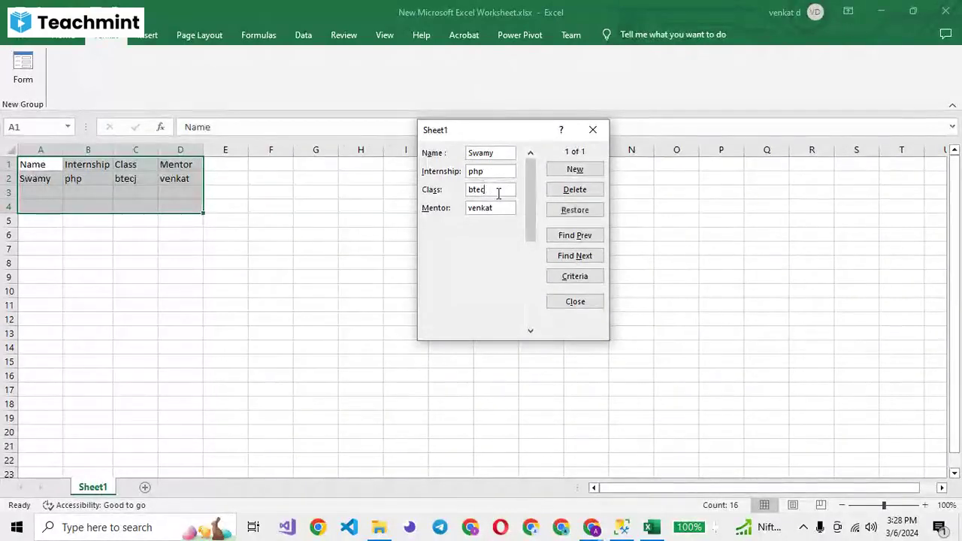
type("h")
left_click(569, 214)
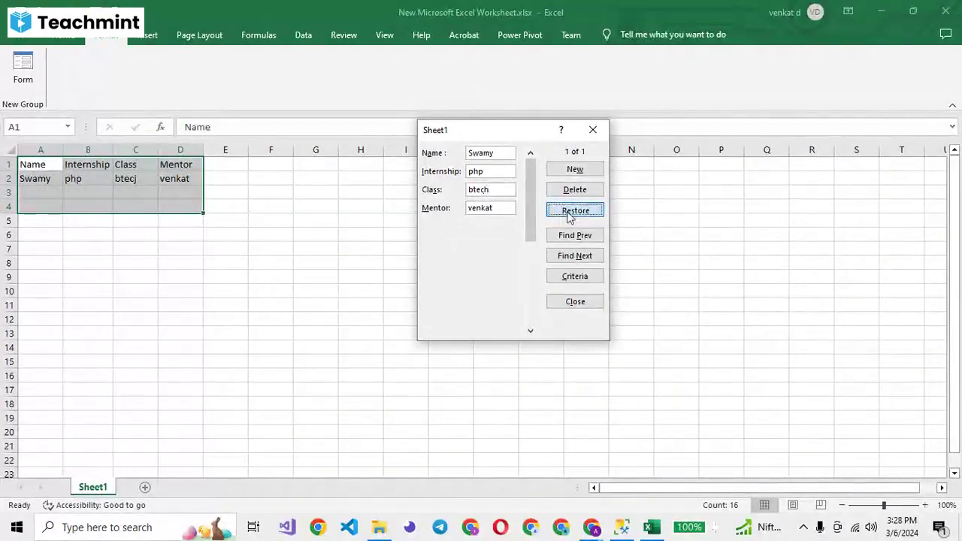
left_click(489, 191)
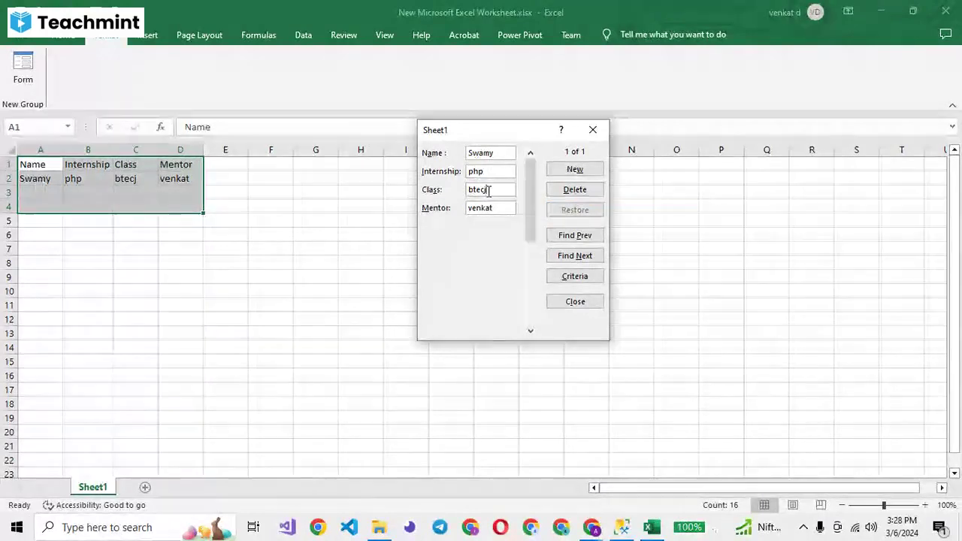
key("BackSpace")
type("h")
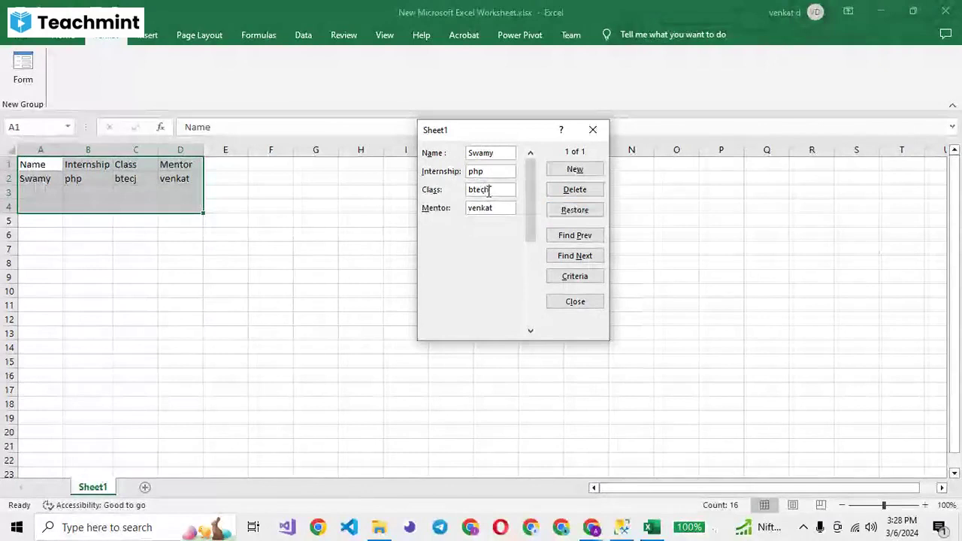
left_click(571, 235)
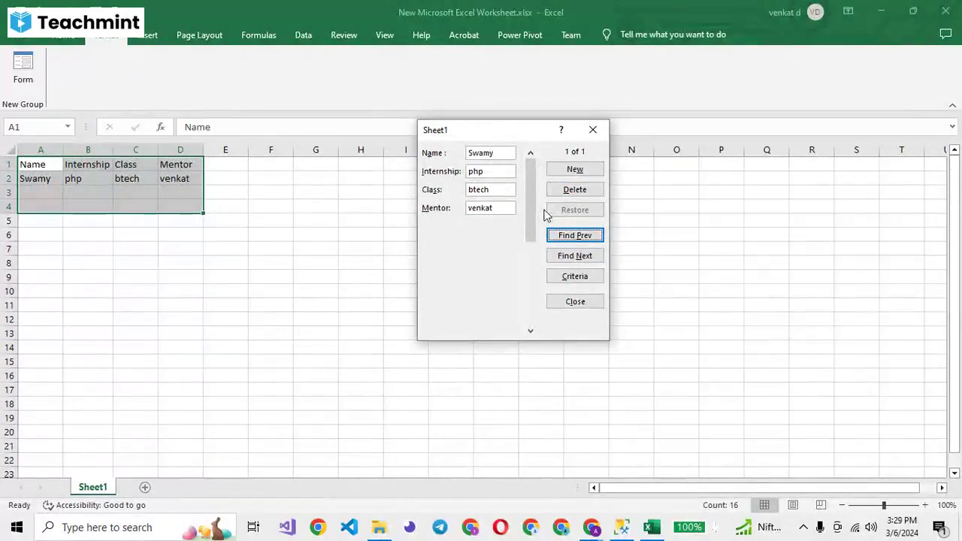
- Close the data form, return to the Home tab, toggle the mic and switch to Teachmint
left_click(600, 135)
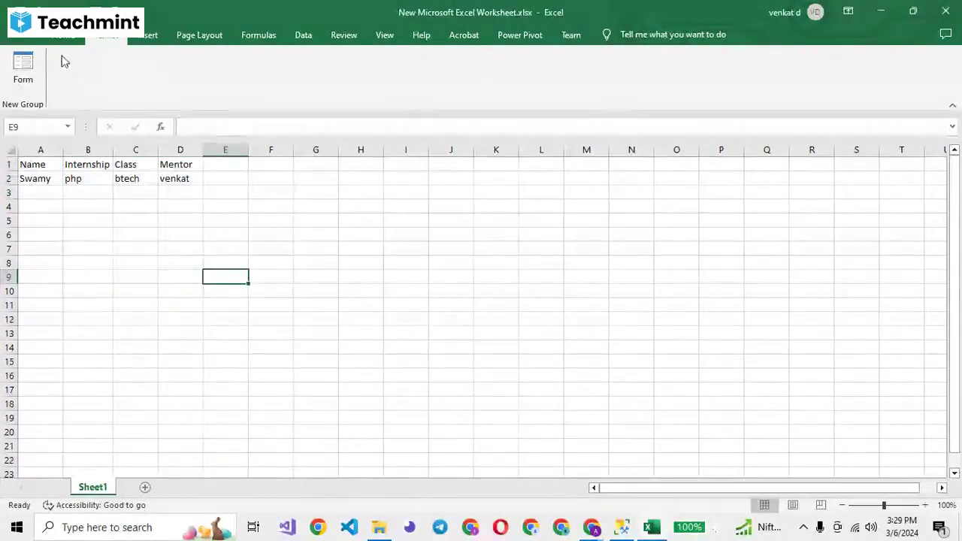
left_click(62, 39)
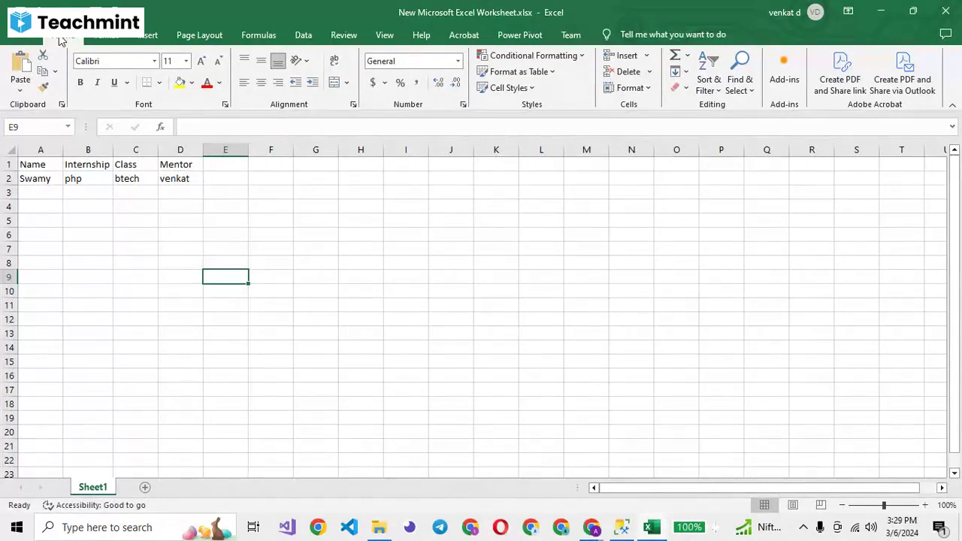
key("XF86AudioMicMute")
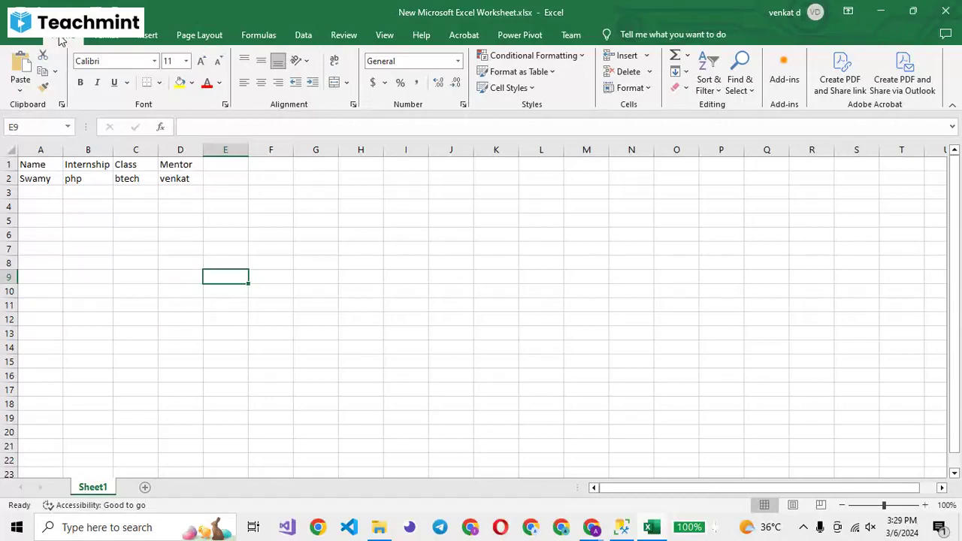
key("alt+Tab")
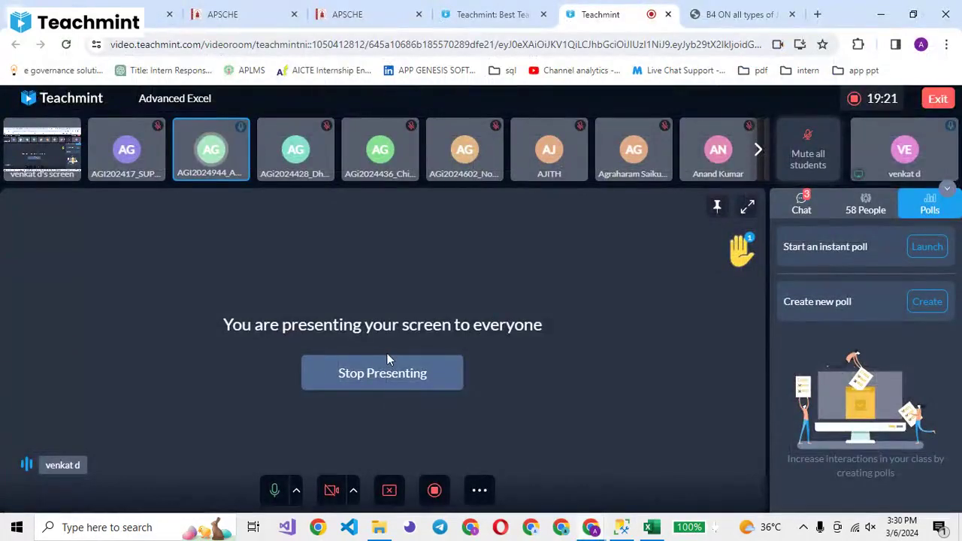
- Press the mic key on the Teachmint page, then Alt+Tab back to the Excel student table
key("XF86AudioRaiseVolume")
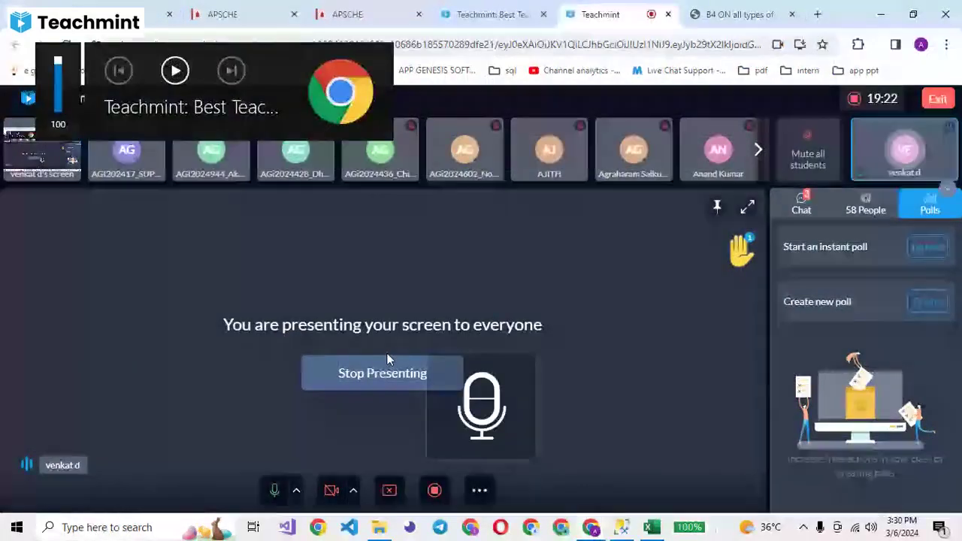
key("alt+Tab")
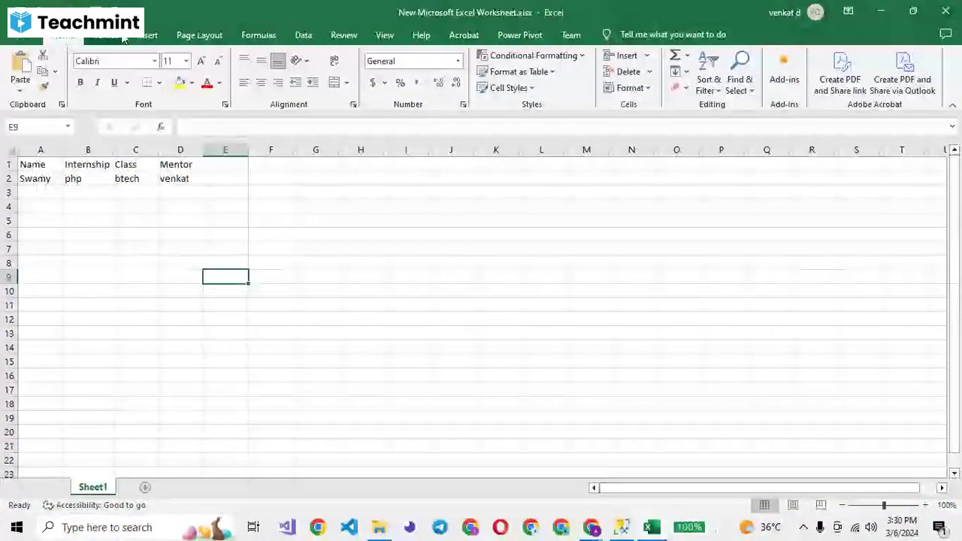
left_click(124, 39)
mouse_move(37, 165)
left_mouse_down()
mouse_move(216, 247)
mouse_move(175, 181)
left_mouse_up()
left_click(23, 66)
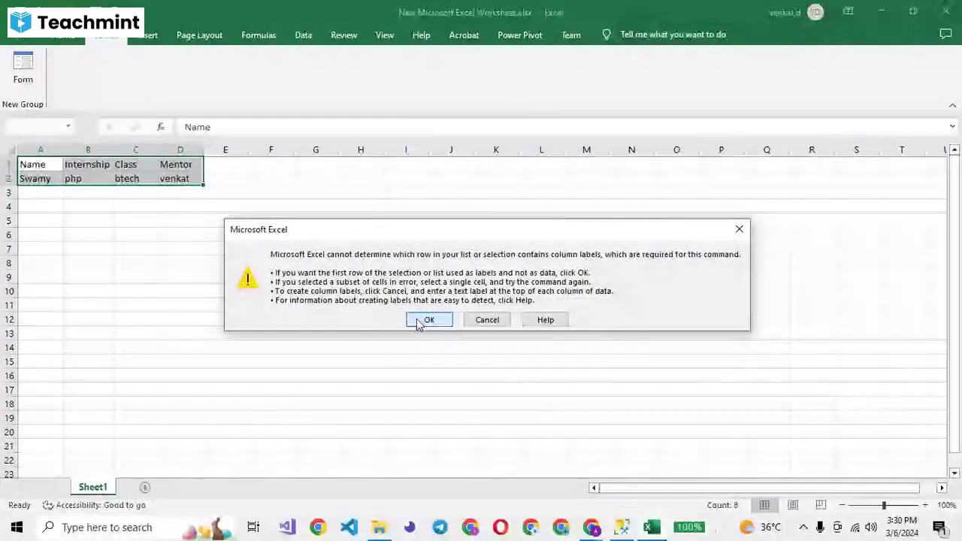
left_click(412, 322)
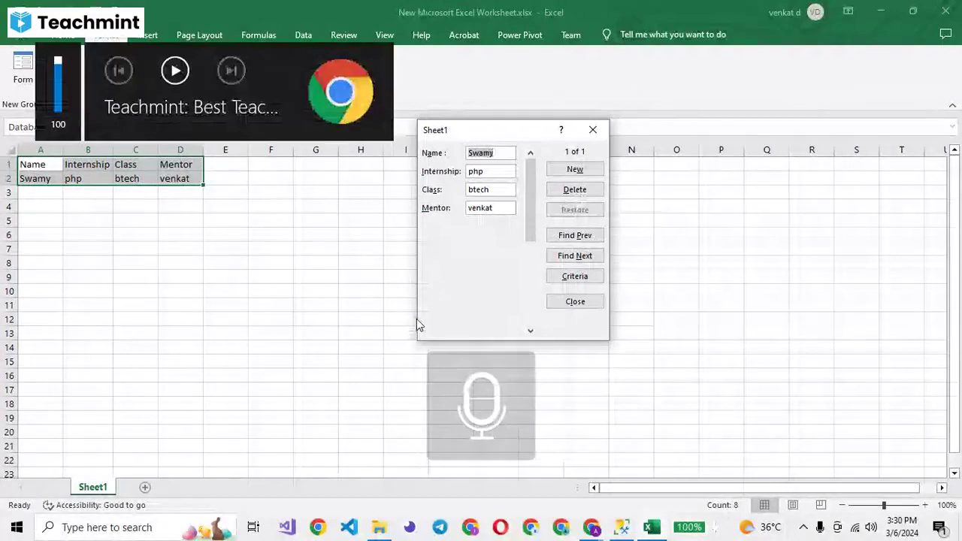
left_click(593, 131)
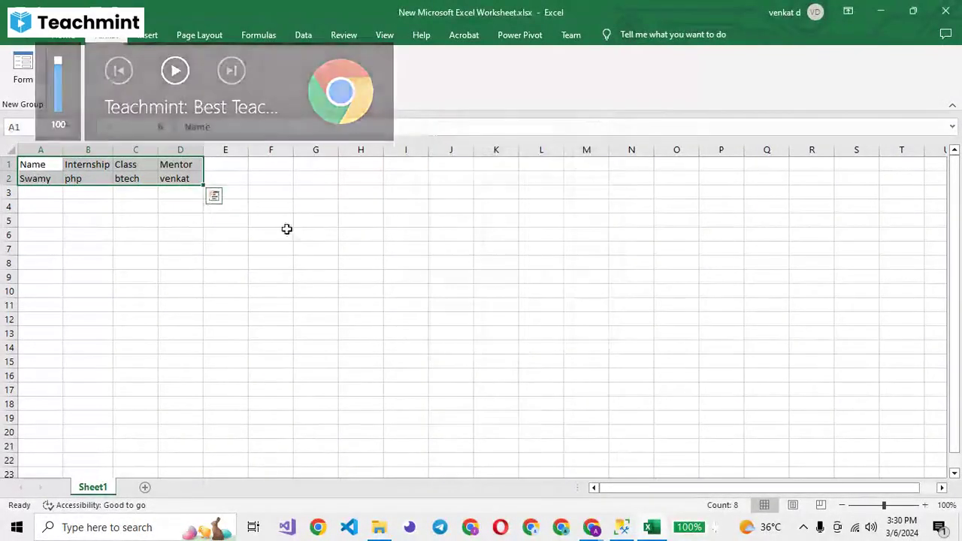
left_click(284, 245)
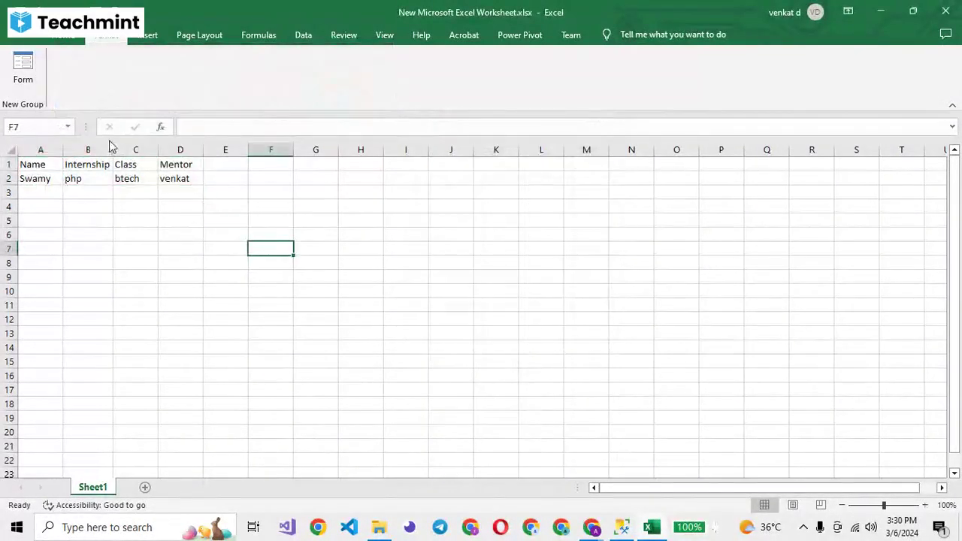
left_click(59, 41)
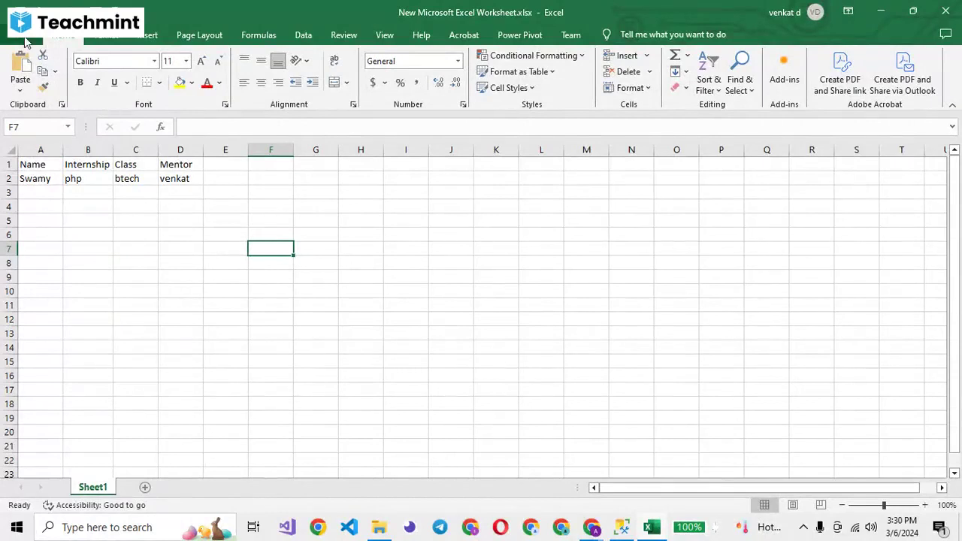
- Open Excel Options through File > More > Options
left_click(18, 35)
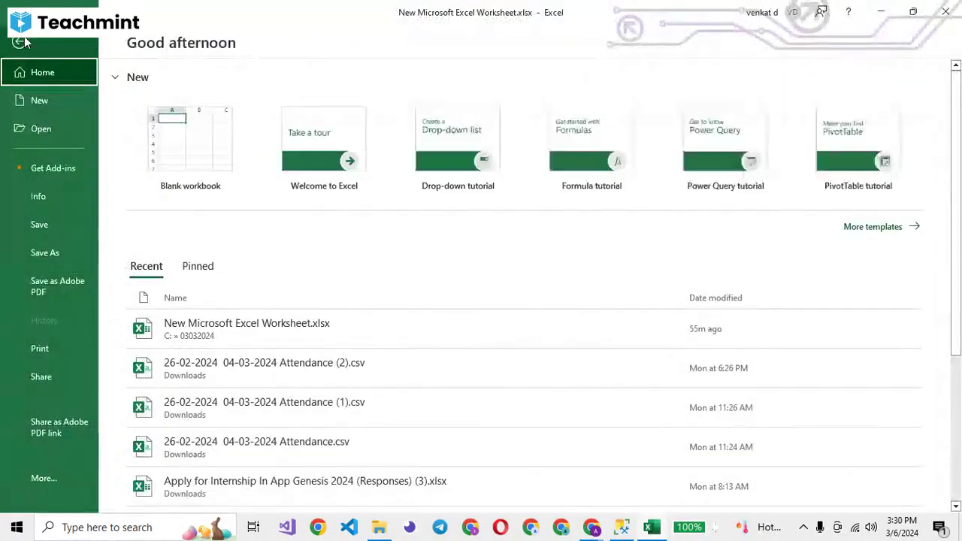
left_click(45, 479)
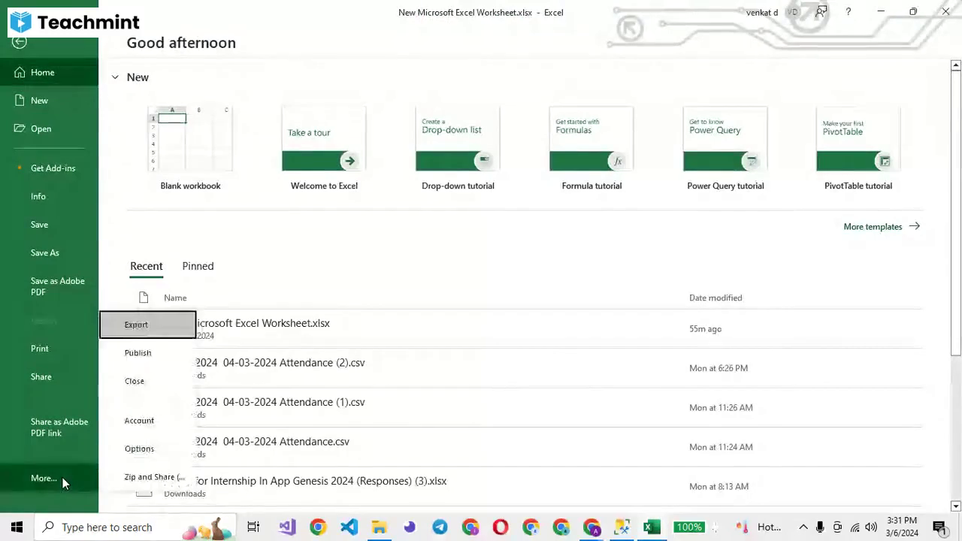
left_click(137, 451)
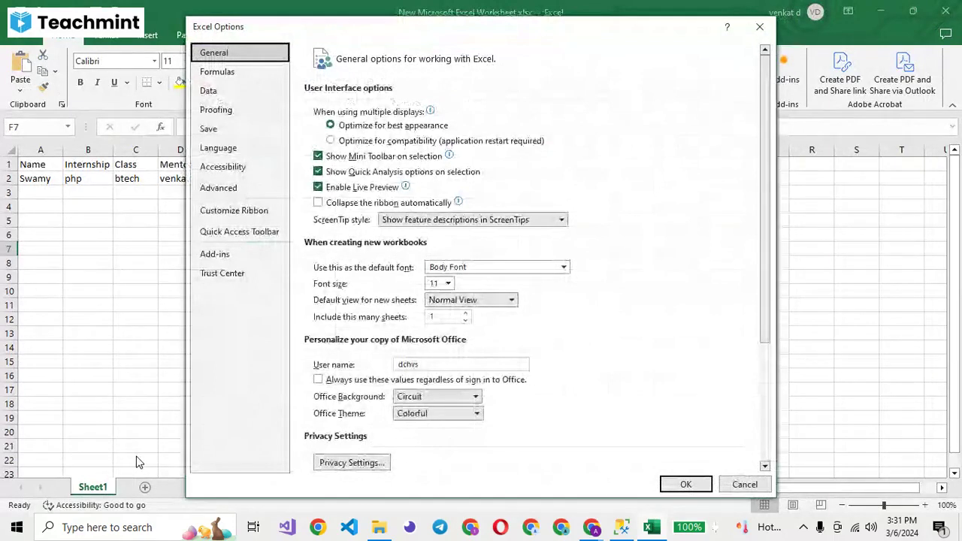
- Switch to Customize Ribbon and draw commands from All Commands
left_click(234, 210)
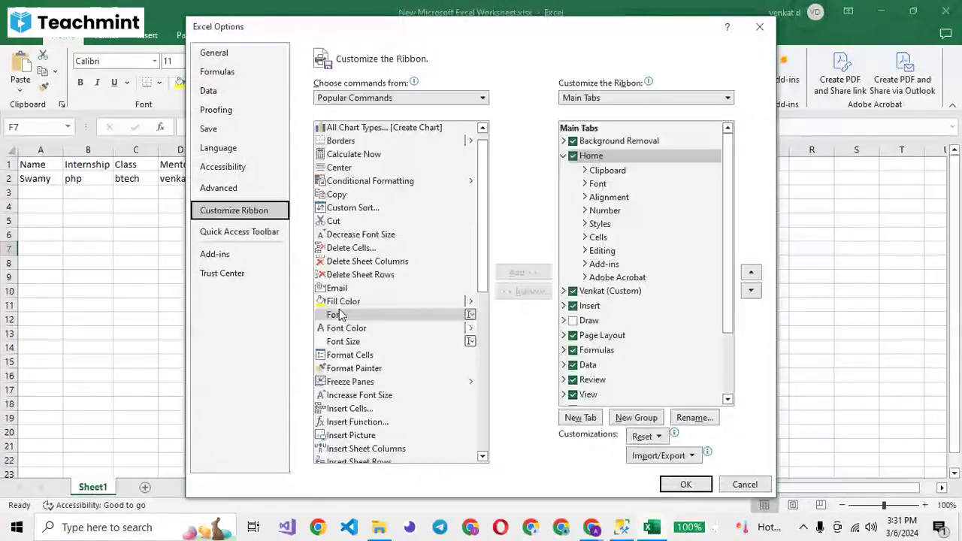
left_click(463, 106)
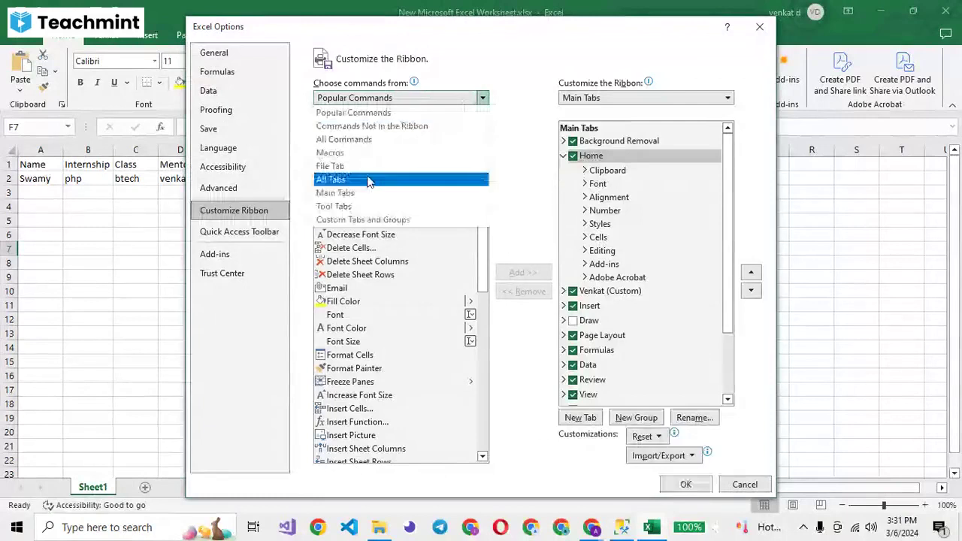
left_click(368, 182)
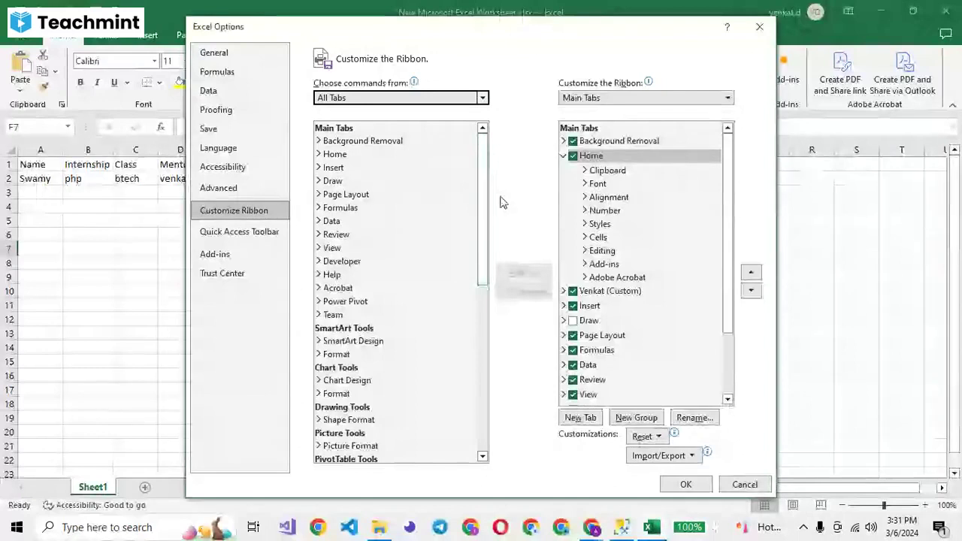
left_click(346, 97)
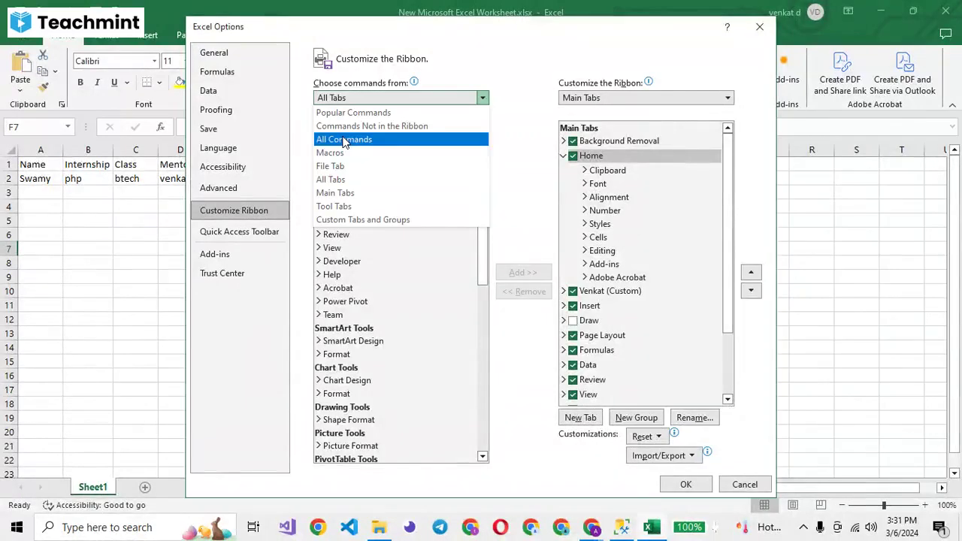
key("Escape")
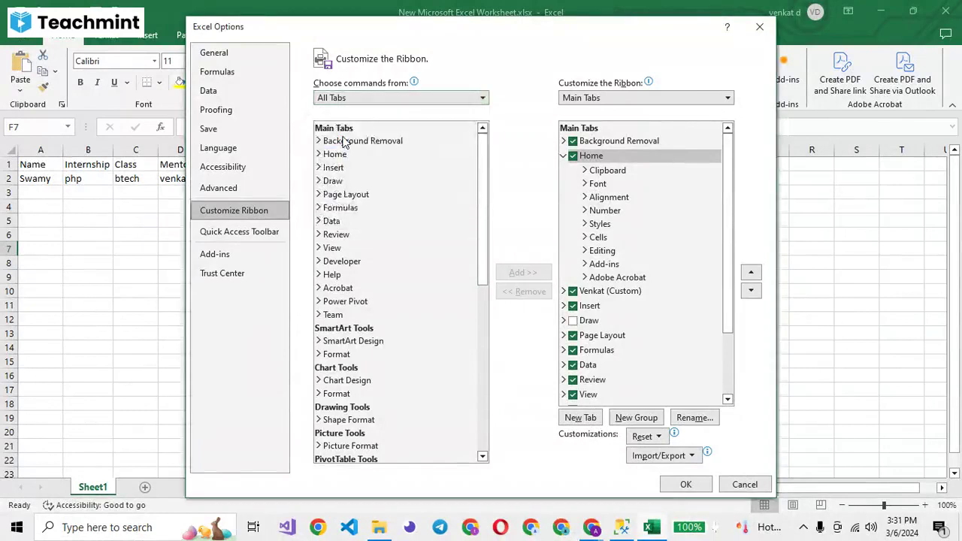
- Select the Form... command and the existing custom tab under Main Tabs
scroll(485, 98, "up", 3)
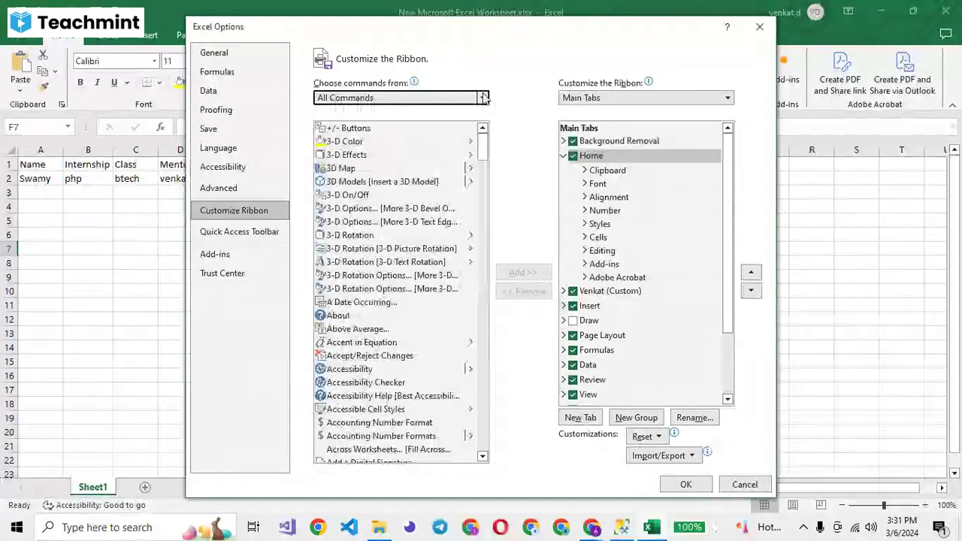
scroll(484, 226, "down", 10)
left_click_drag(482, 201, 503, 432)
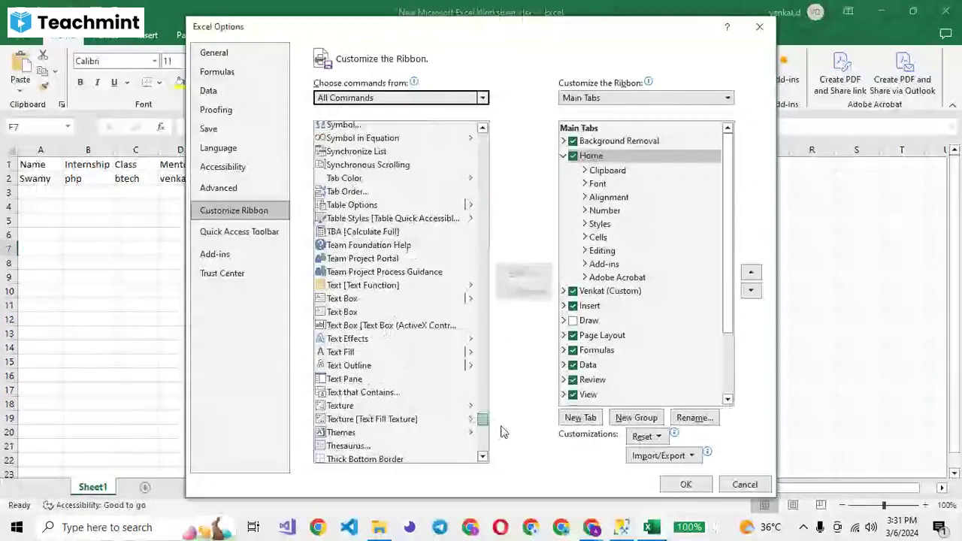
scroll(381, 371, "up", 10)
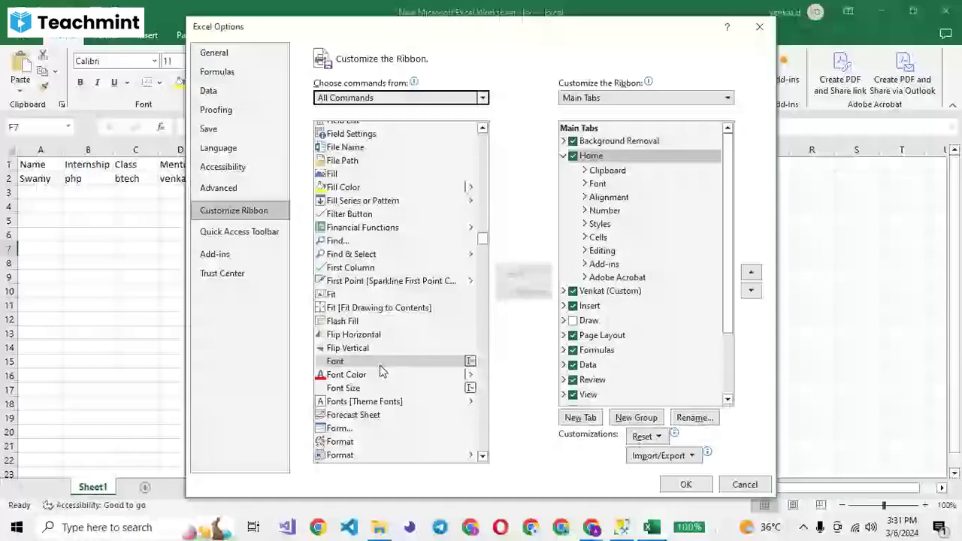
scroll(381, 371, "down", 1)
left_click(381, 383)
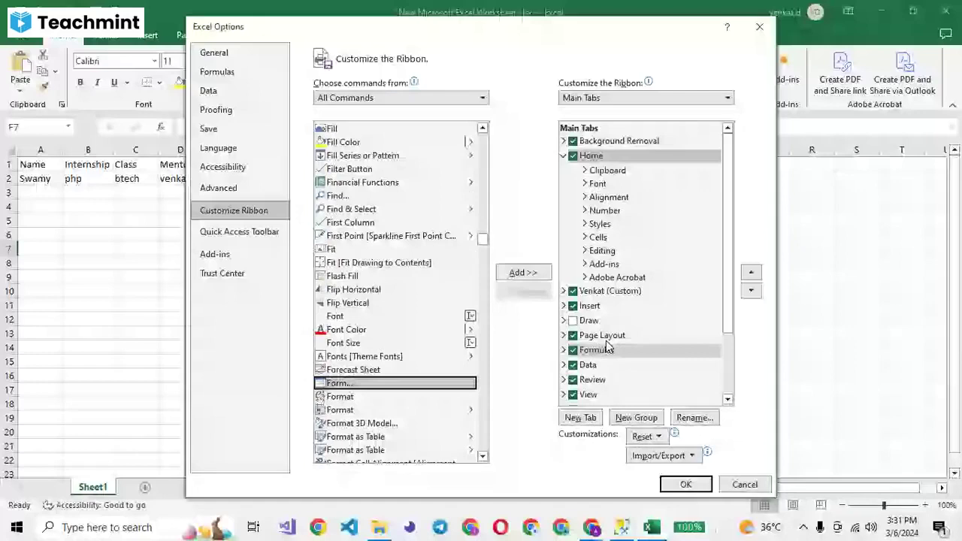
left_click(623, 293)
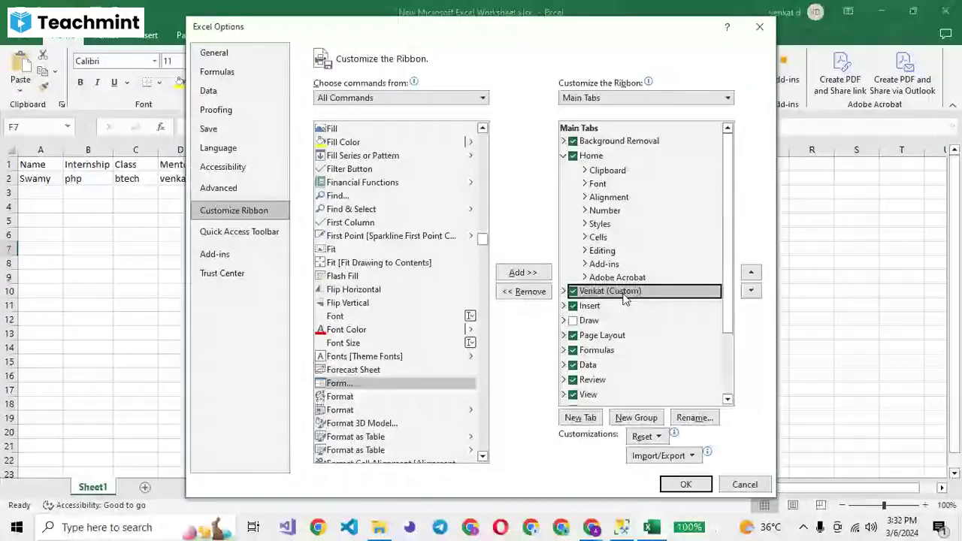
- Expand the old custom tab and remove it, with its group, from Main Tabs
left_click(564, 291)
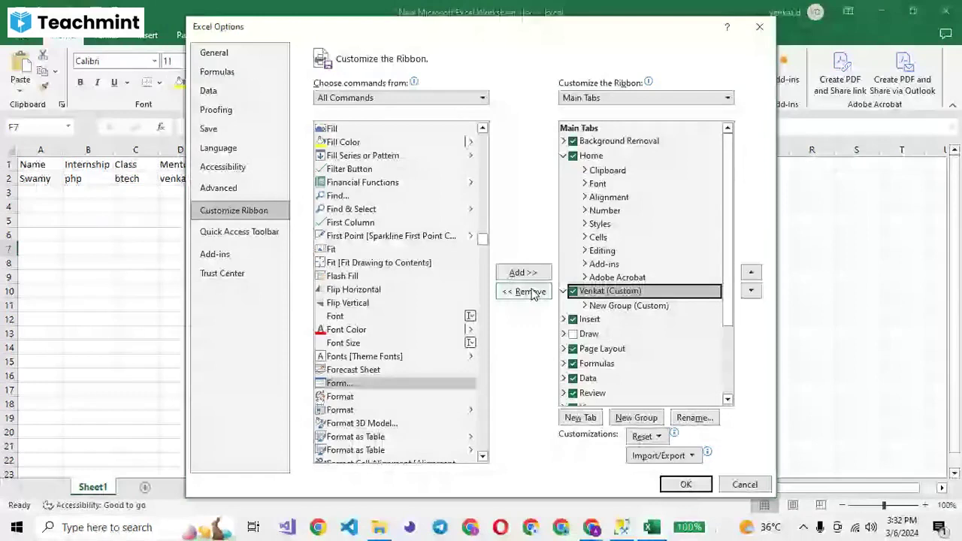
left_click(532, 293)
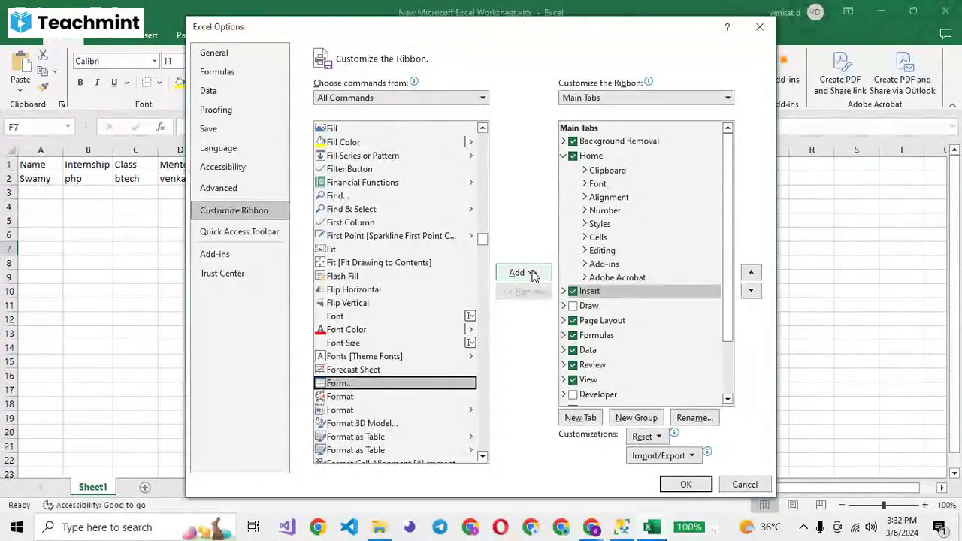
- Try adding Form to Insert, dismiss the custom-group warning, and expand Insert
left_click(531, 275)
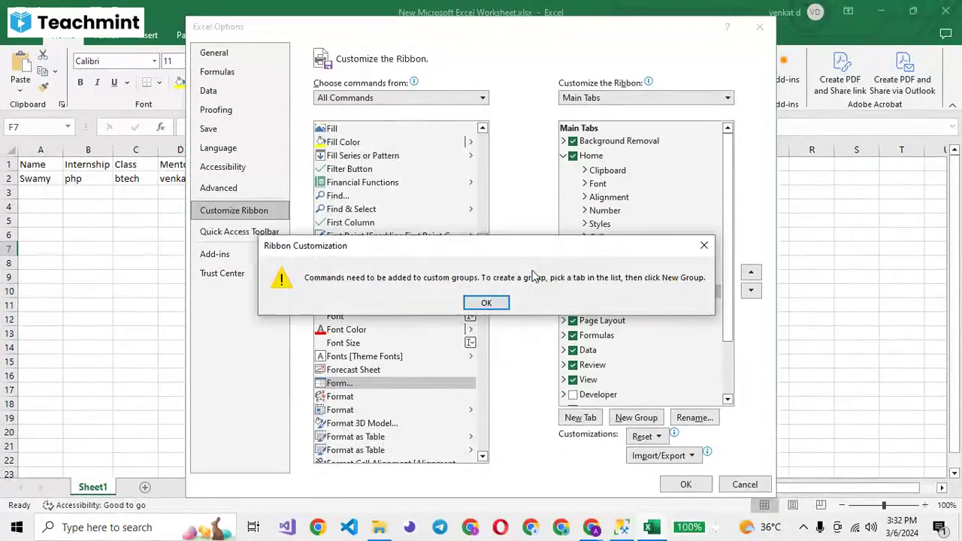
left_click(486, 304)
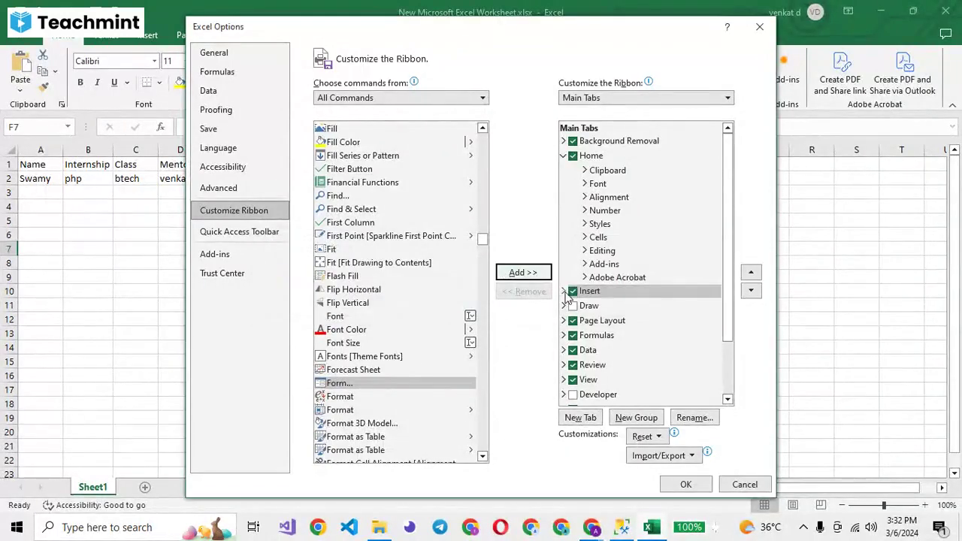
left_click(563, 292)
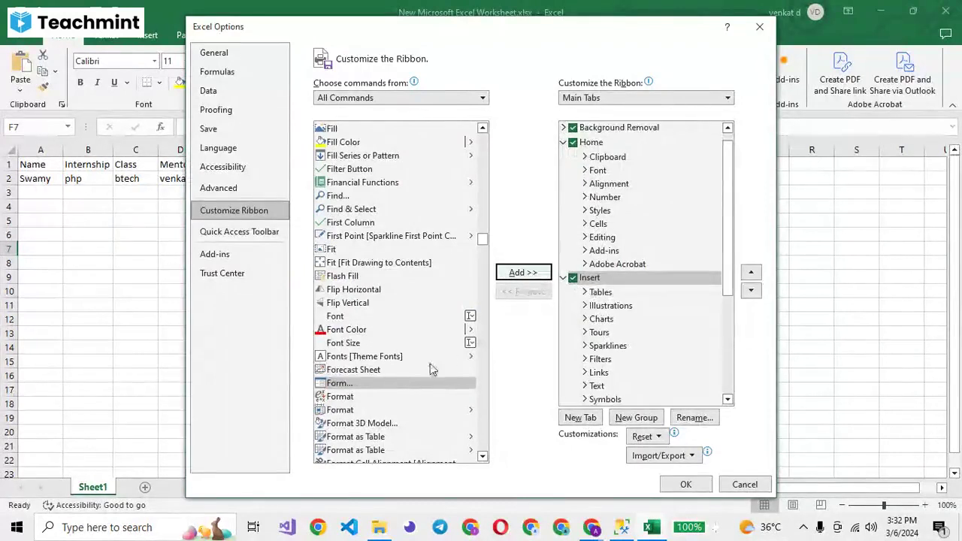
left_click(360, 385)
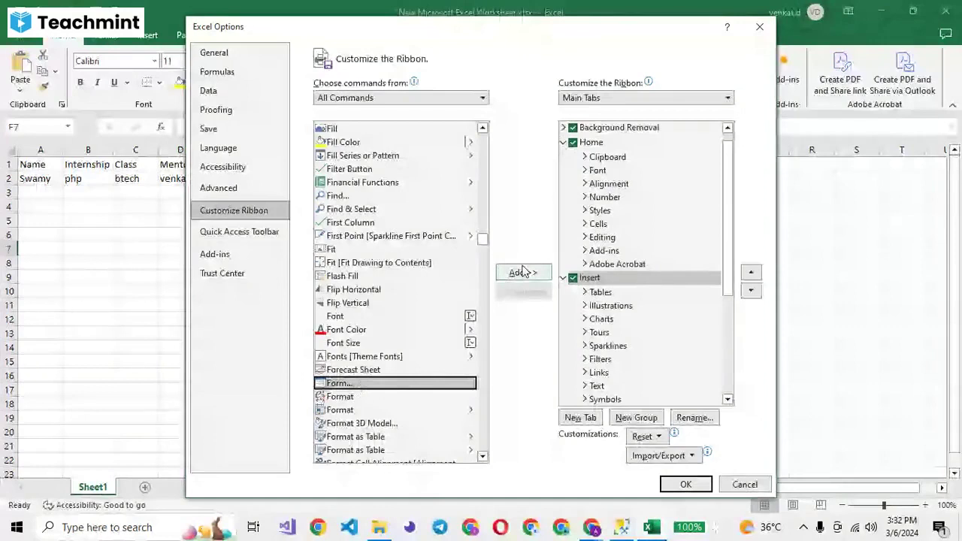
- Create a New Group (Custom) under Insert and open its Rename dialog
left_click(649, 421)
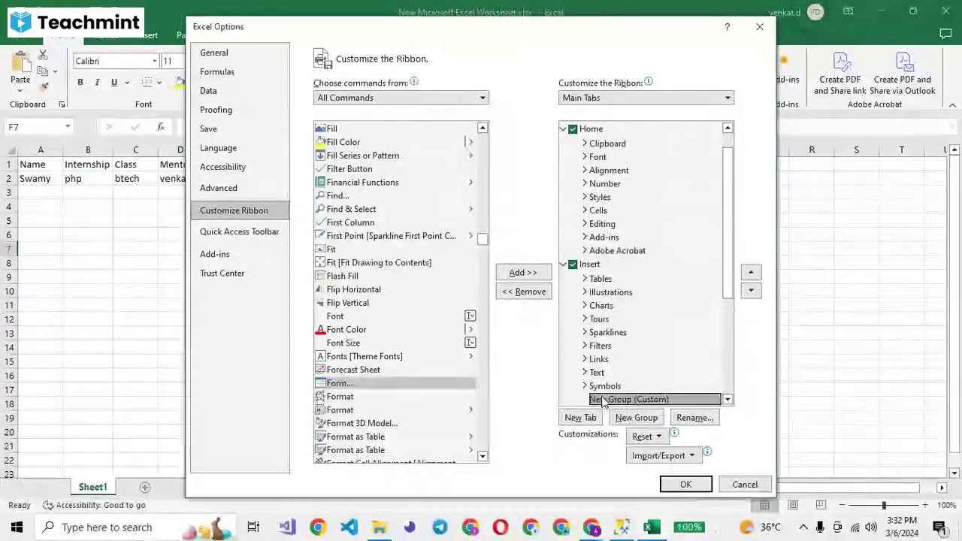
right_click(620, 399)
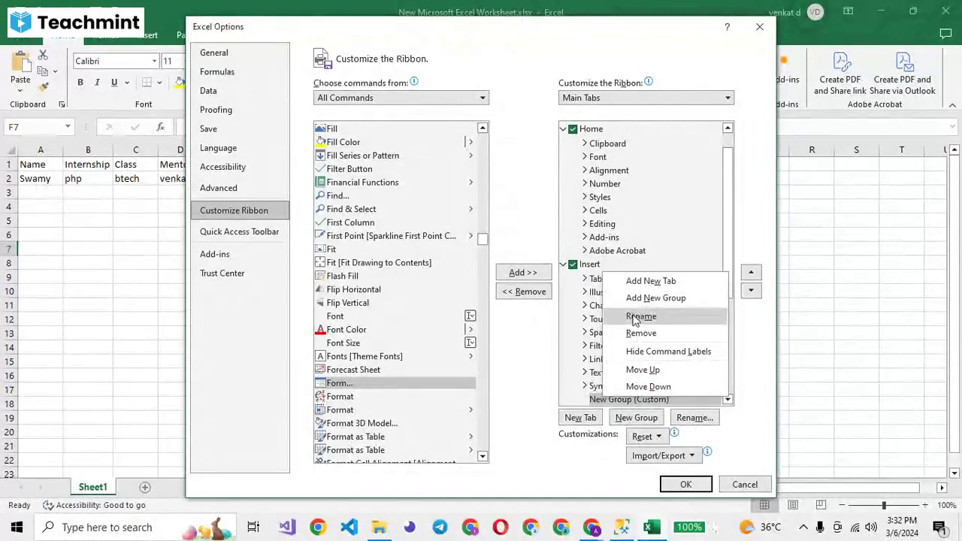
left_click(639, 316)
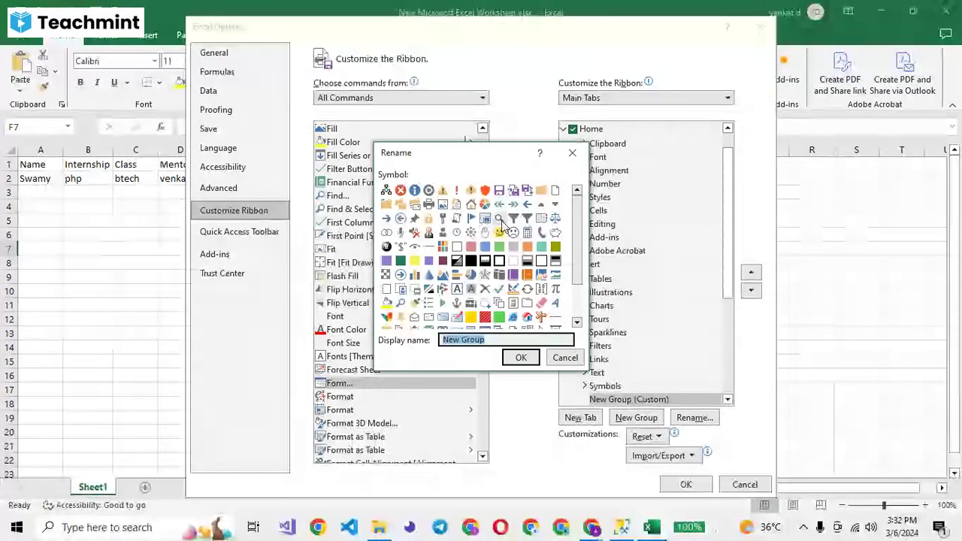
- Give the new Insert group a symbol and the display name 'Form to add'
left_click(557, 191)
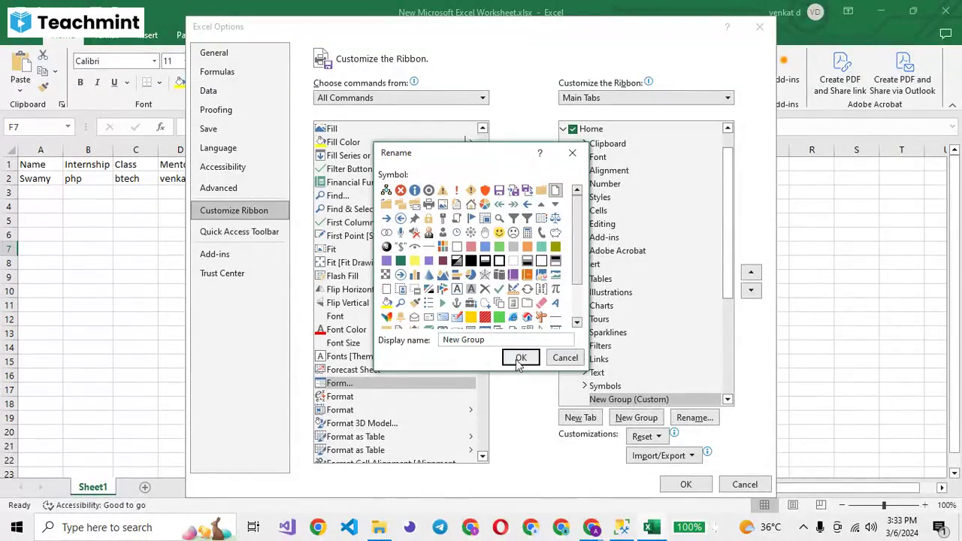
left_click(441, 340)
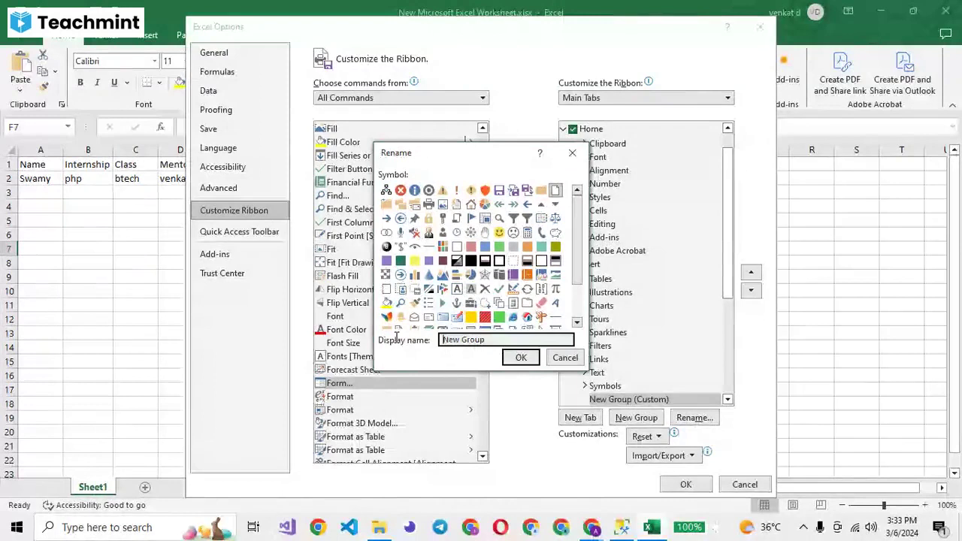
key("ctrl+a")
key("BackSpace")
type("For")
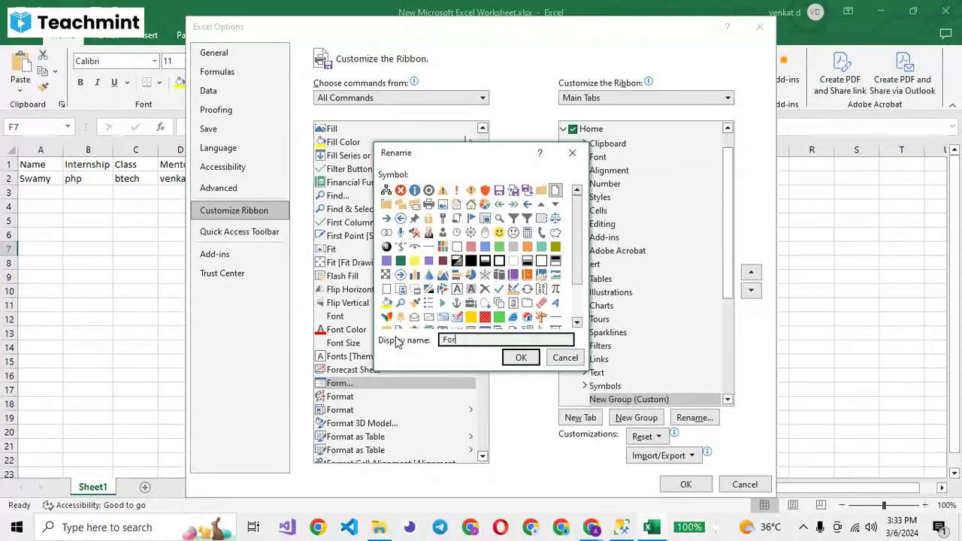
type("m")
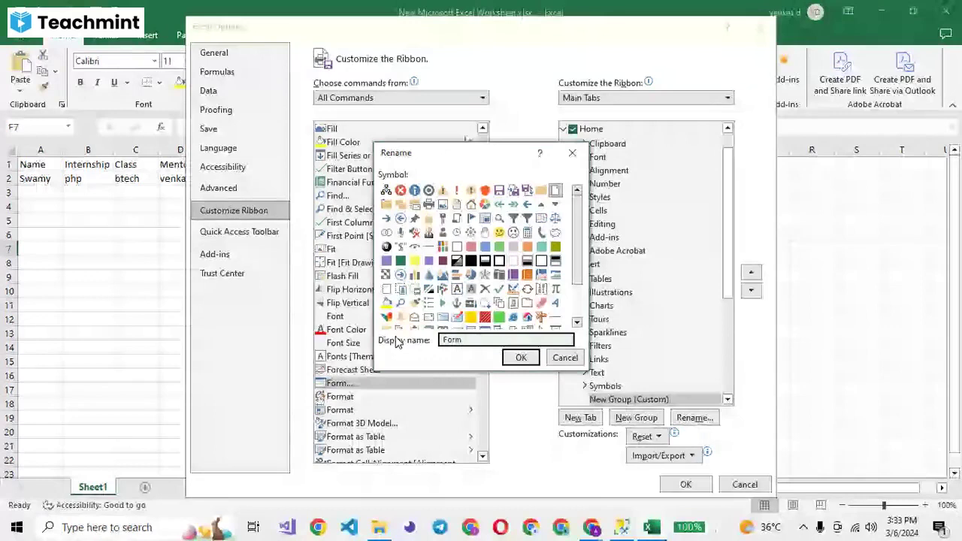
type(" to add")
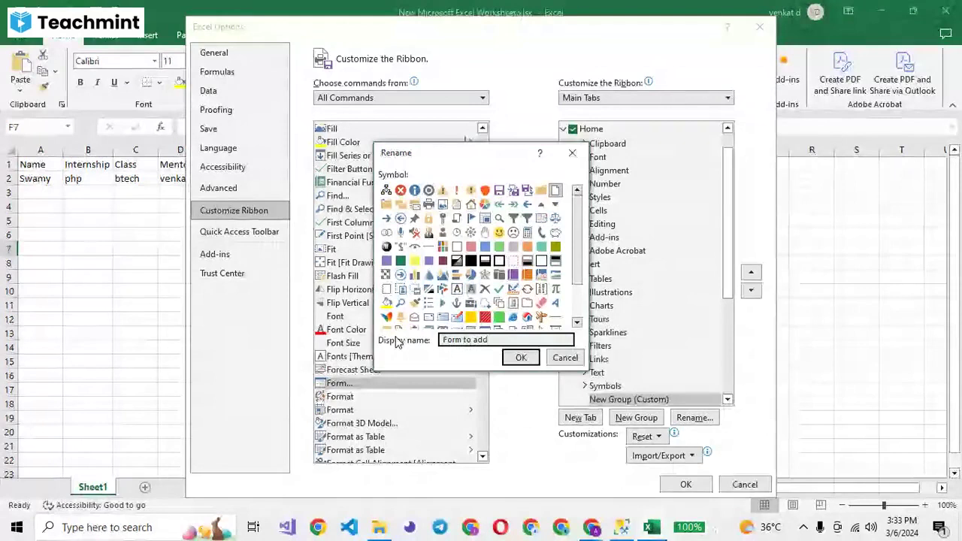
left_click(521, 358)
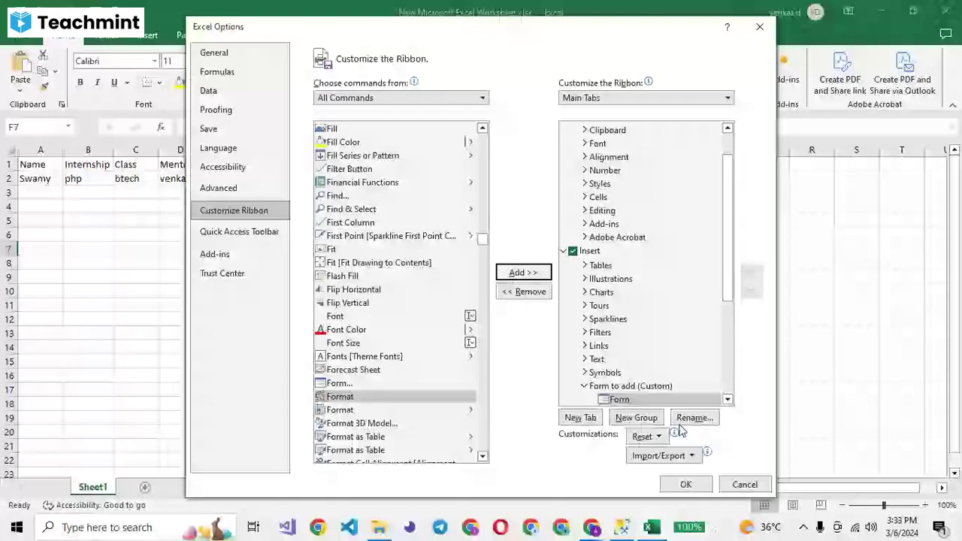
- Apply the ribbon changes, select A1:D2, then open and close the Form data form
left_click(685, 484)
left_click(107, 37)
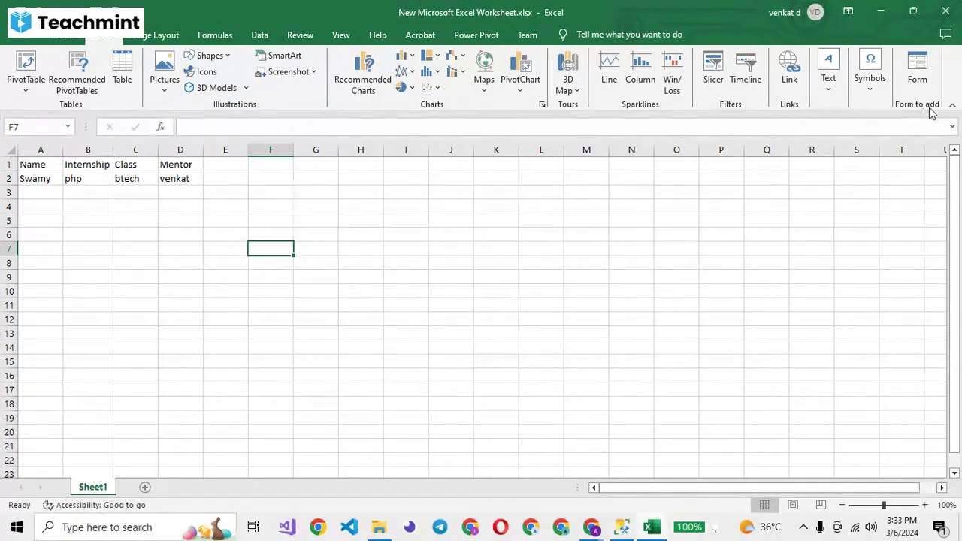
left_click_drag(26, 163, 191, 179)
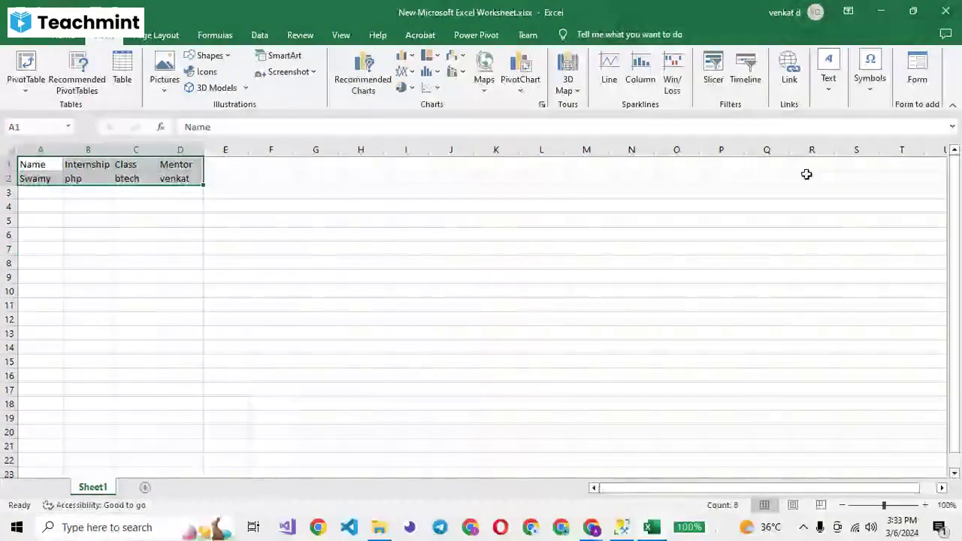
left_click(918, 69)
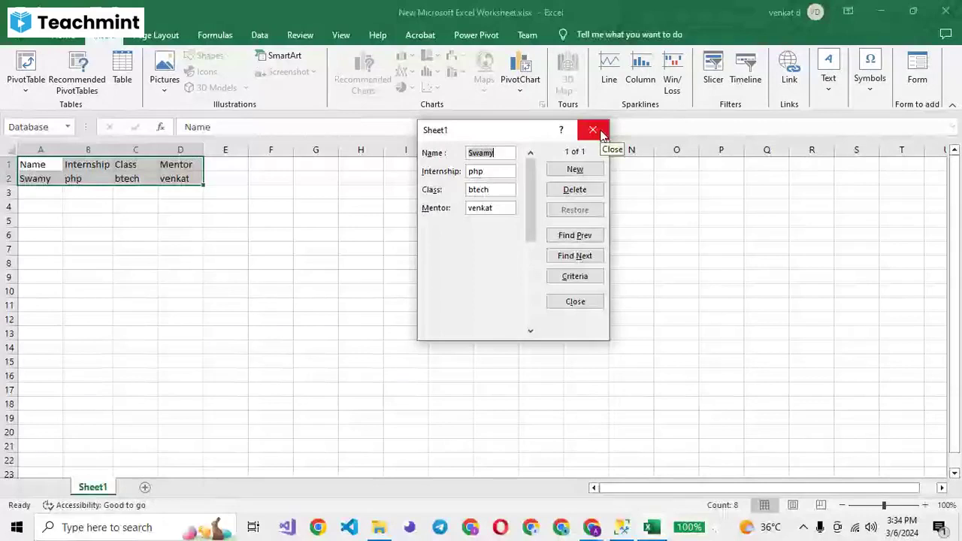
left_click(593, 130)
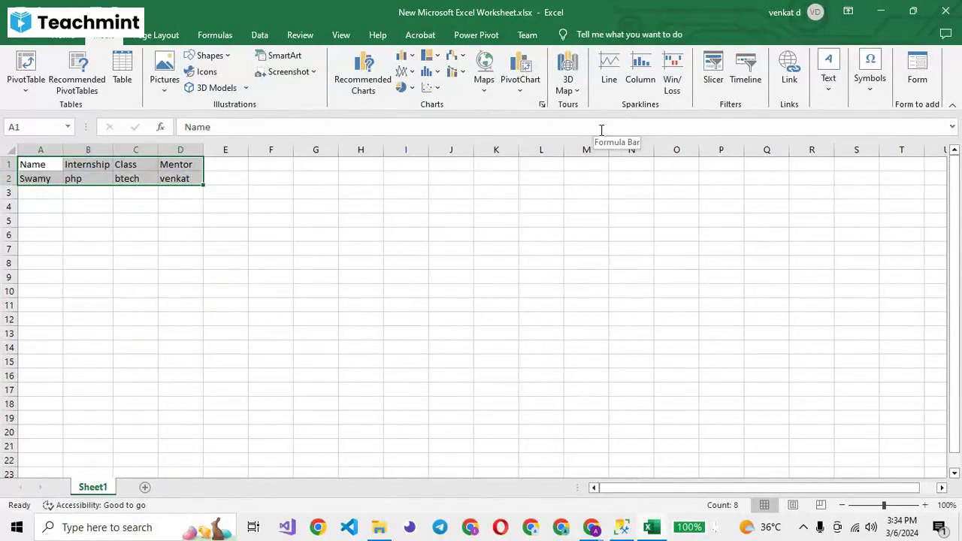
- In the data form, change the record's Name from Swamy to venkat and close it
left_click(921, 56)
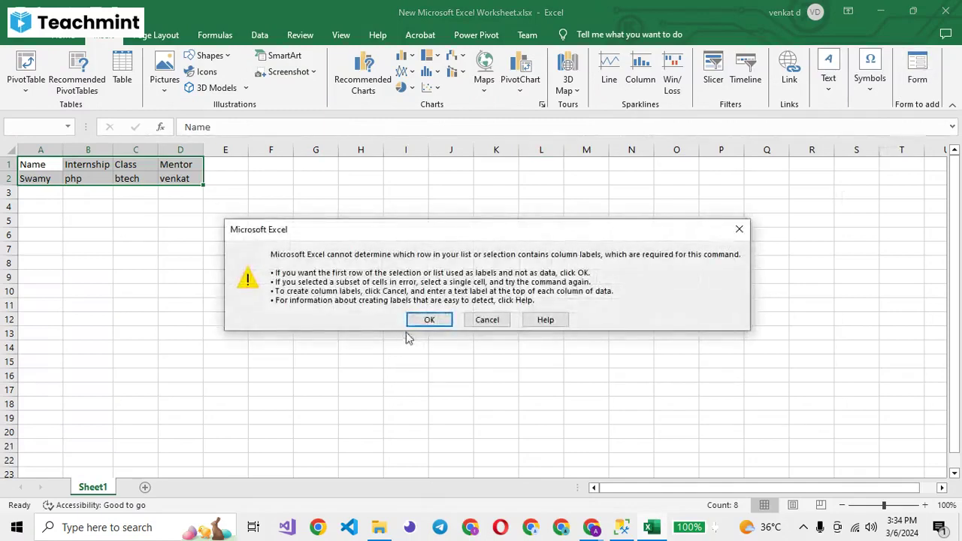
left_click(430, 321)
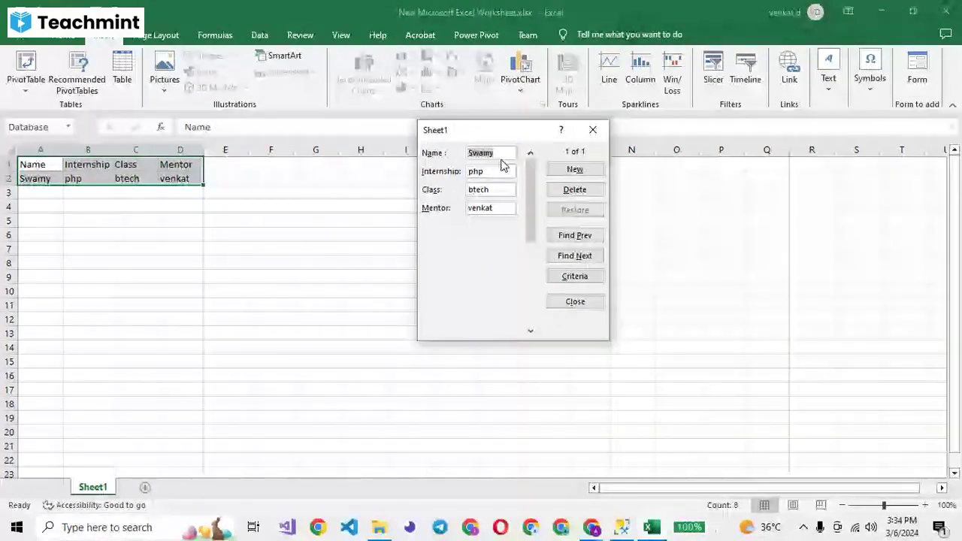
type("ve")
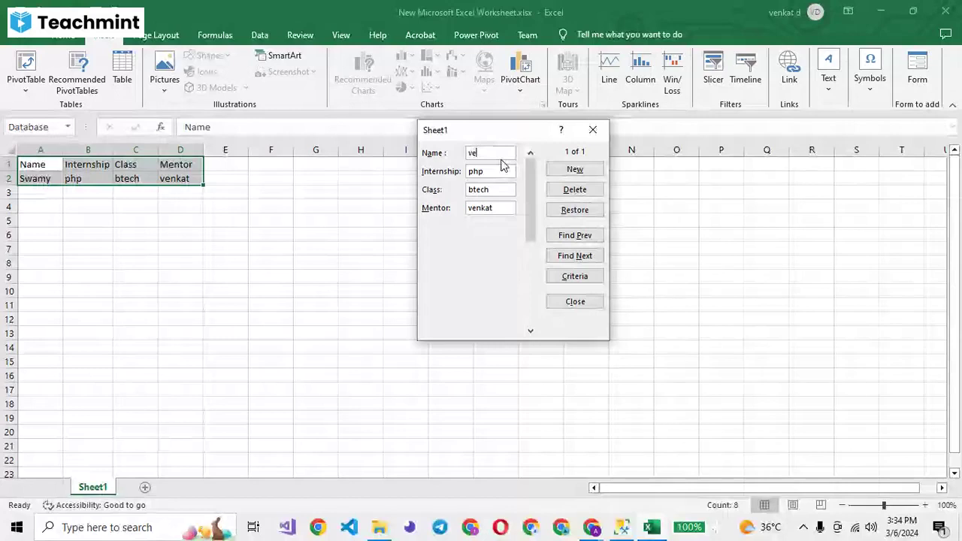
type("nkat")
key("Return")
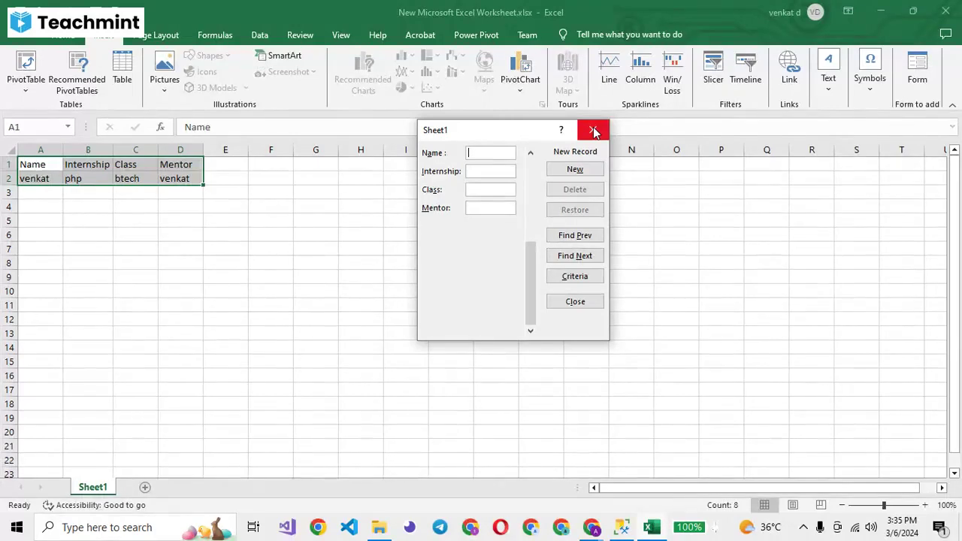
left_click(593, 131)
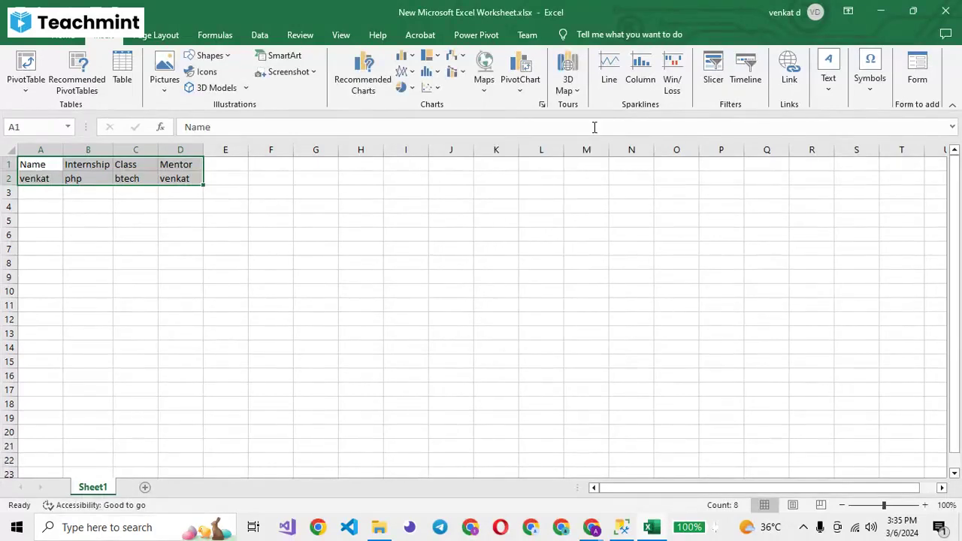
- Switch to the Teachmint window and bring up File Explorer at the 03032024 folder
key("alt+Tab")
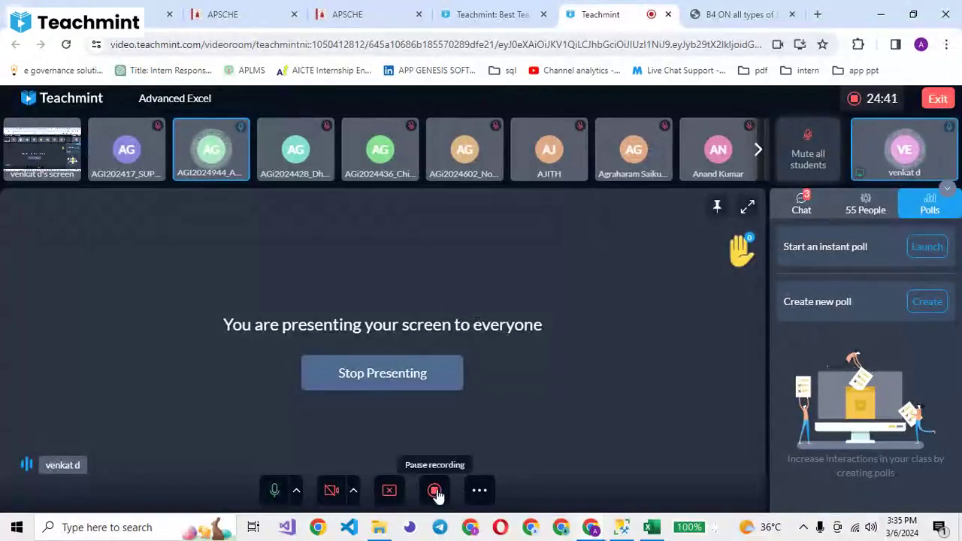
left_click(379, 529)
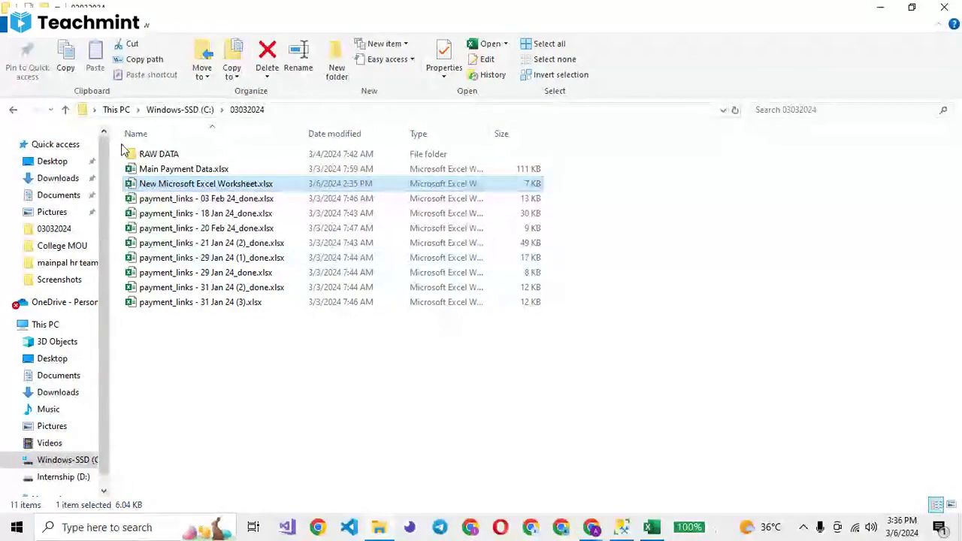
- Show the 03032024 folder and open its RAW DATA subfolder holding RAWDATA.csv
left_click(58, 231)
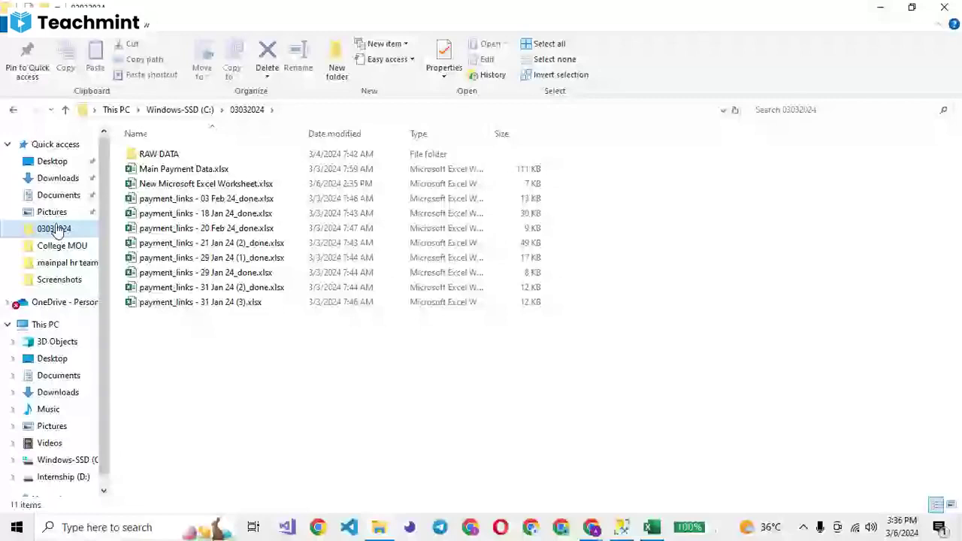
left_click(897, 21)
left_click(901, 12)
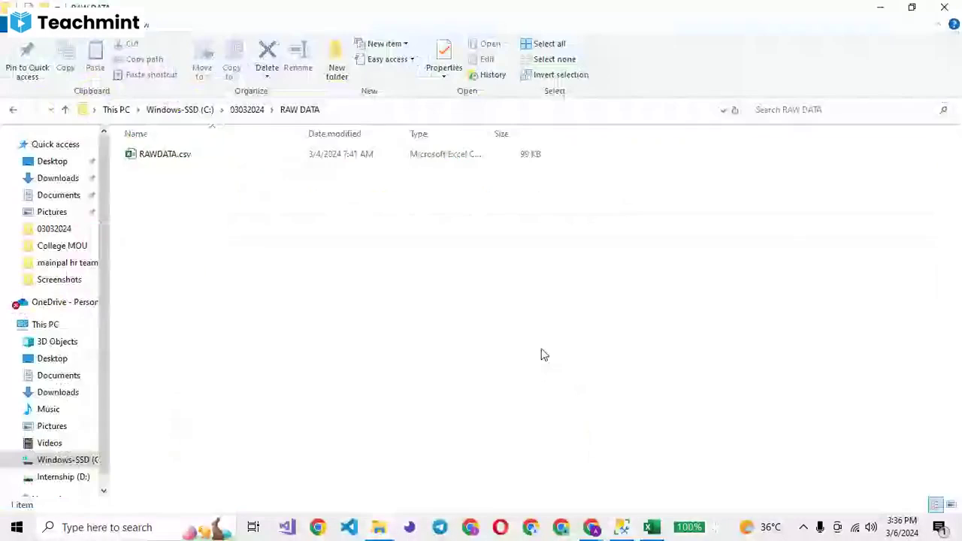